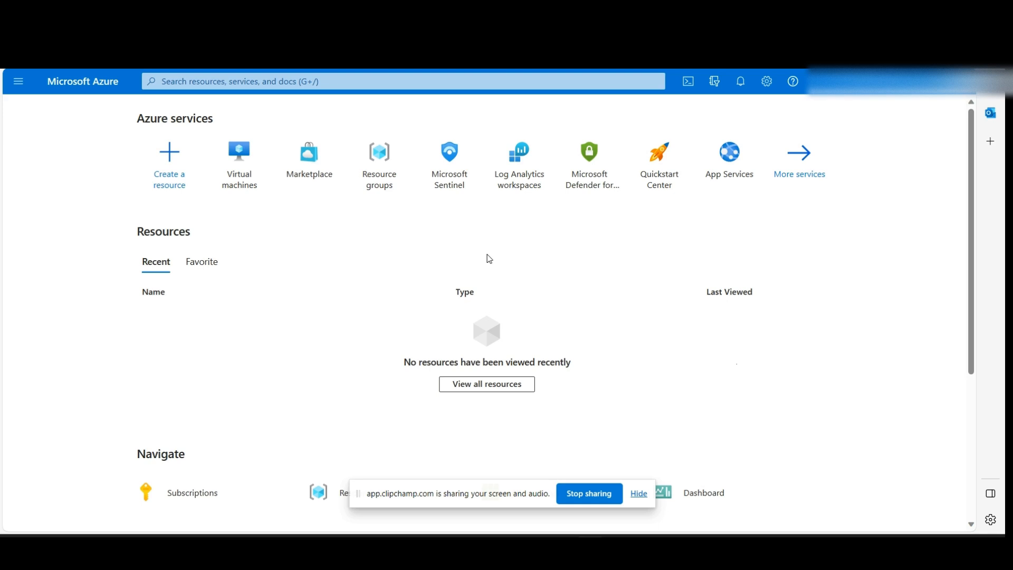
Search the Marketplace for OpenVAS and open the OpenVAS secured and supported by HOSSTED product page.
left_click(312, 173)
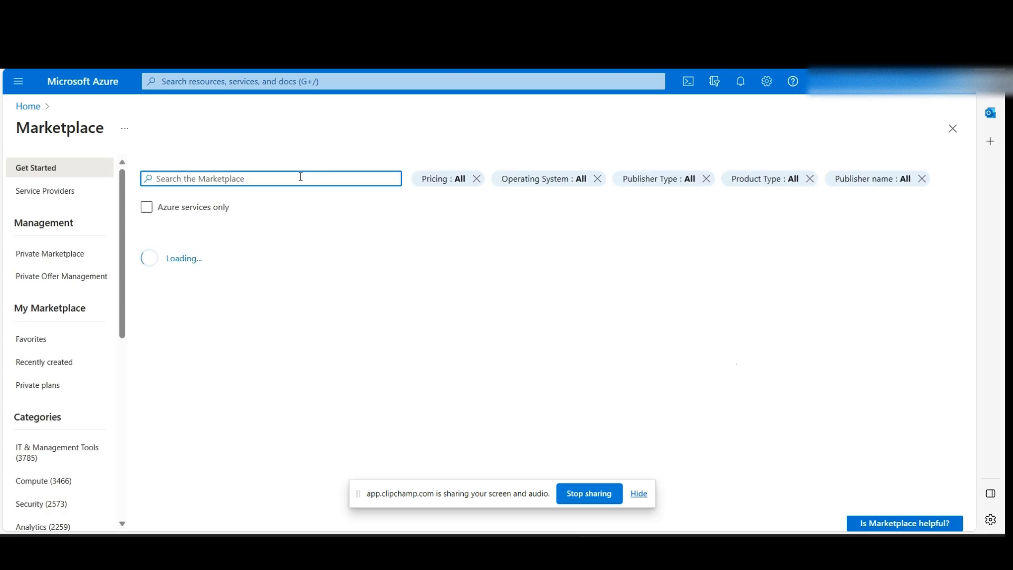
type("openvas")
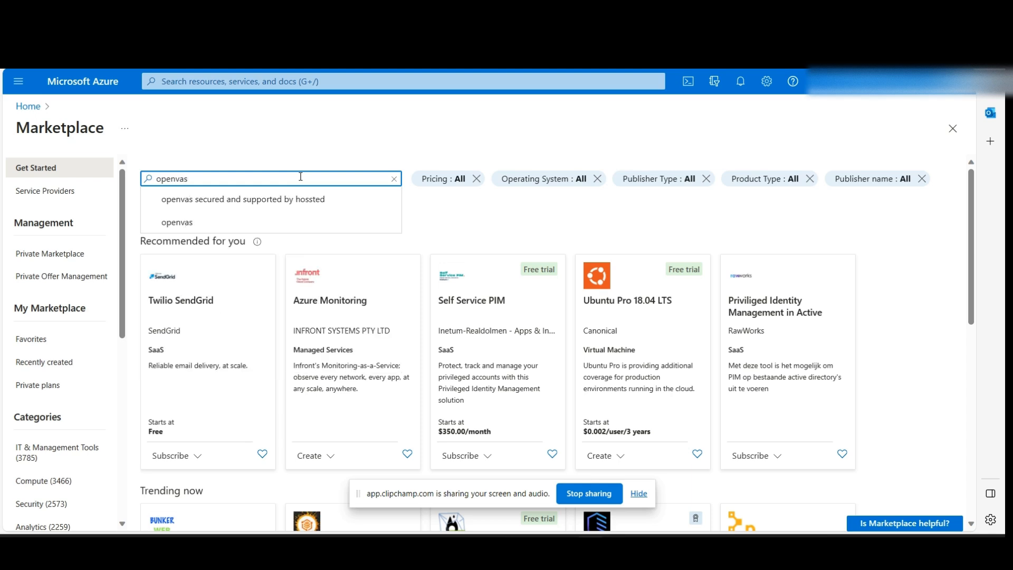
key("Down")
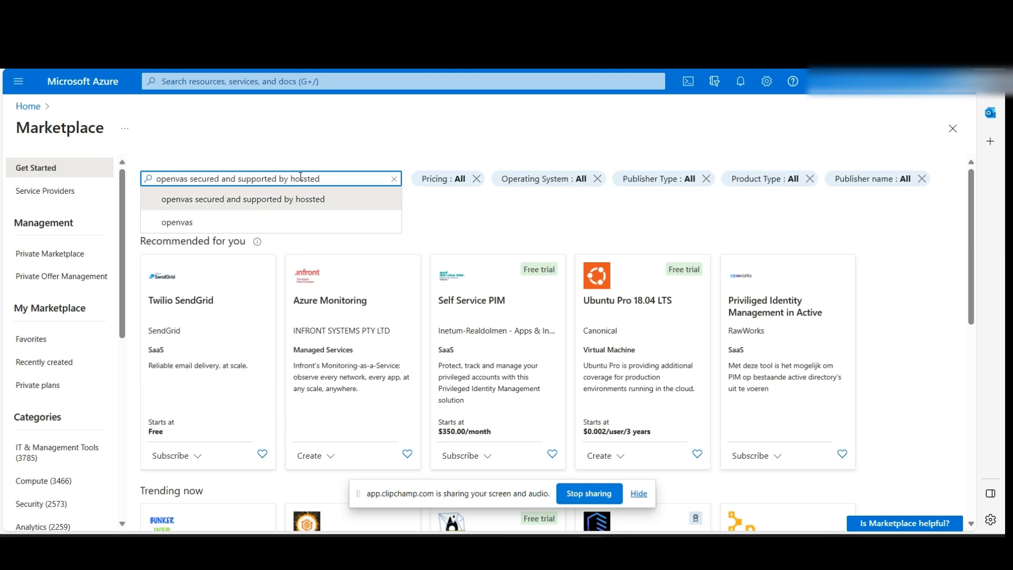
key("Return")
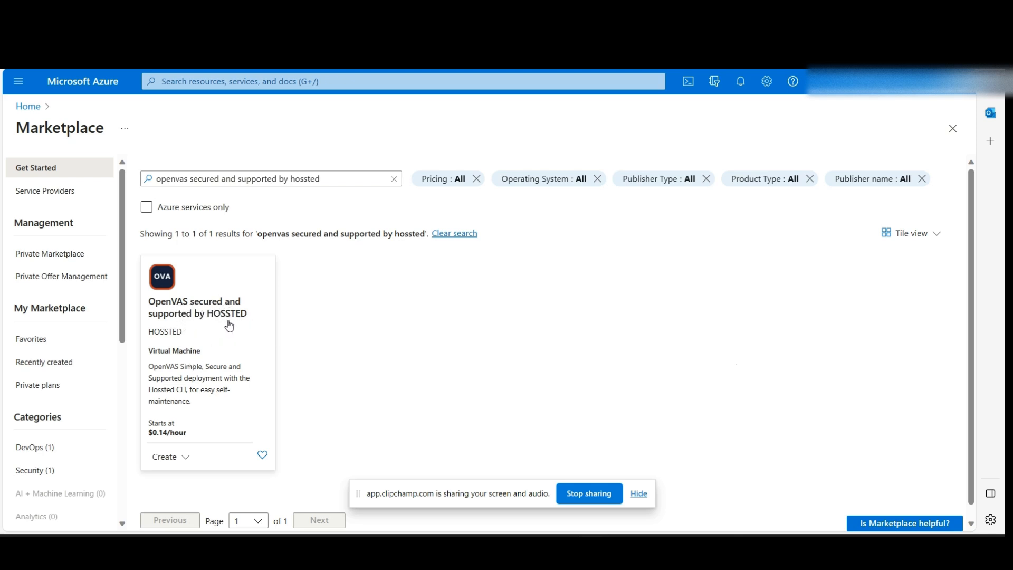
left_click(225, 338)
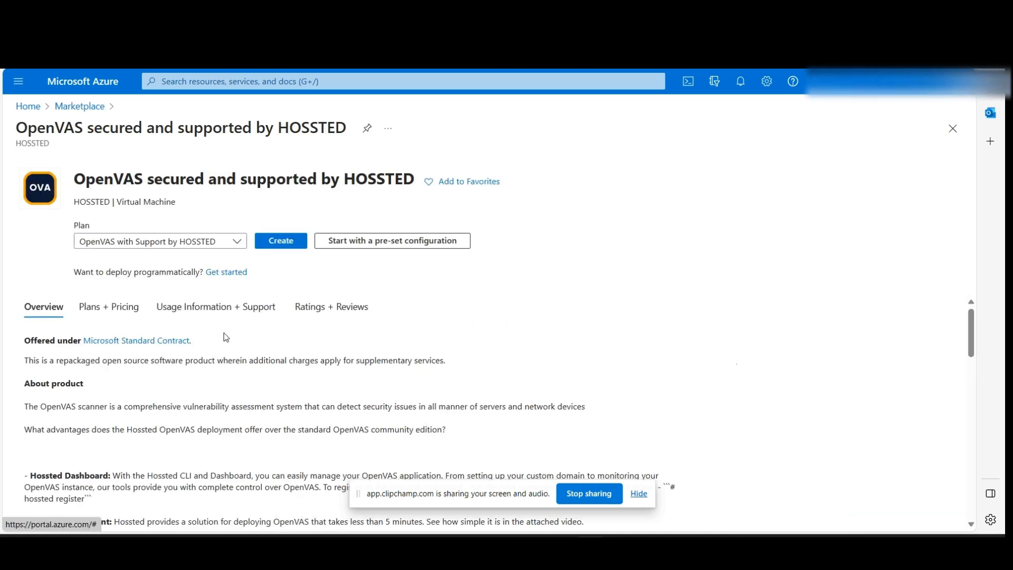
Apply the Dev/Test pre-set workload configuration and continue to the Create a virtual machine form.
left_click(351, 242)
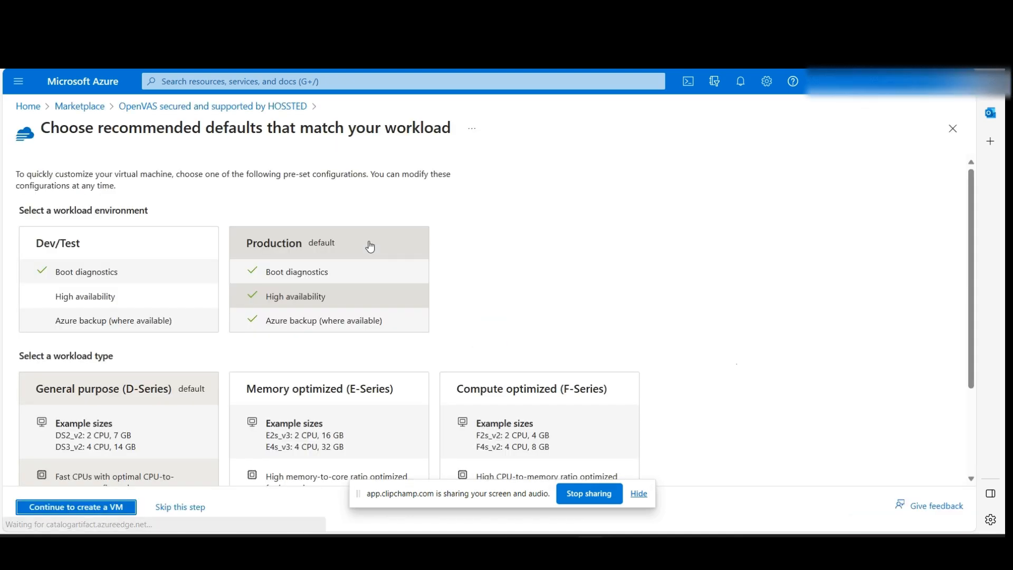
left_click(85, 290)
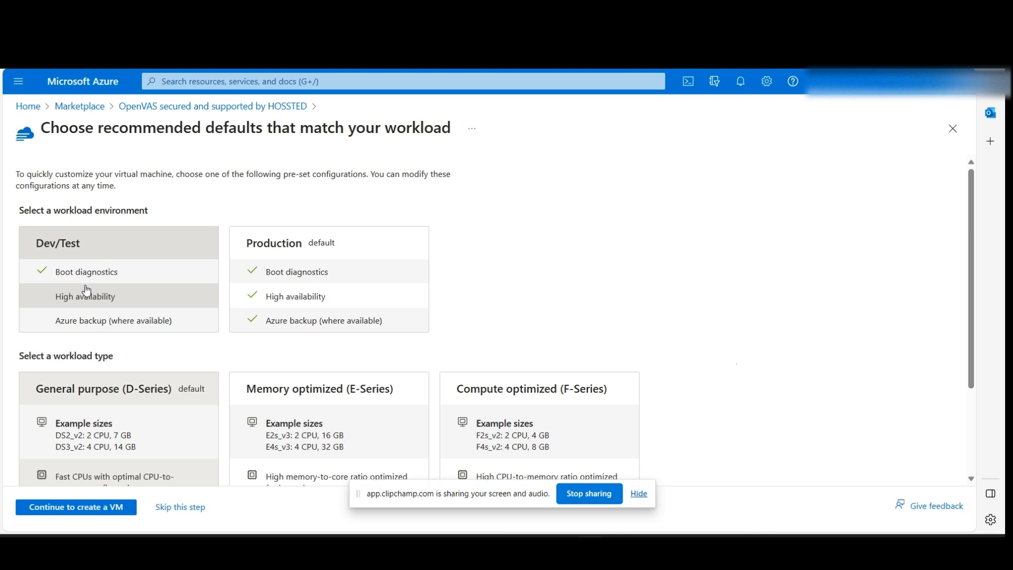
scroll(76, 265, "down", 1)
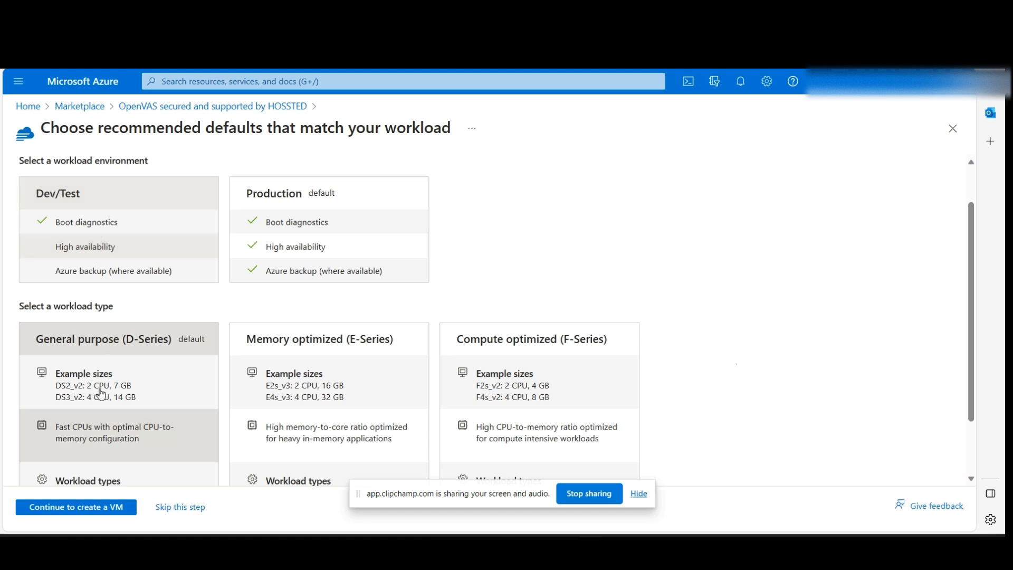
scroll(102, 392, "down", 2)
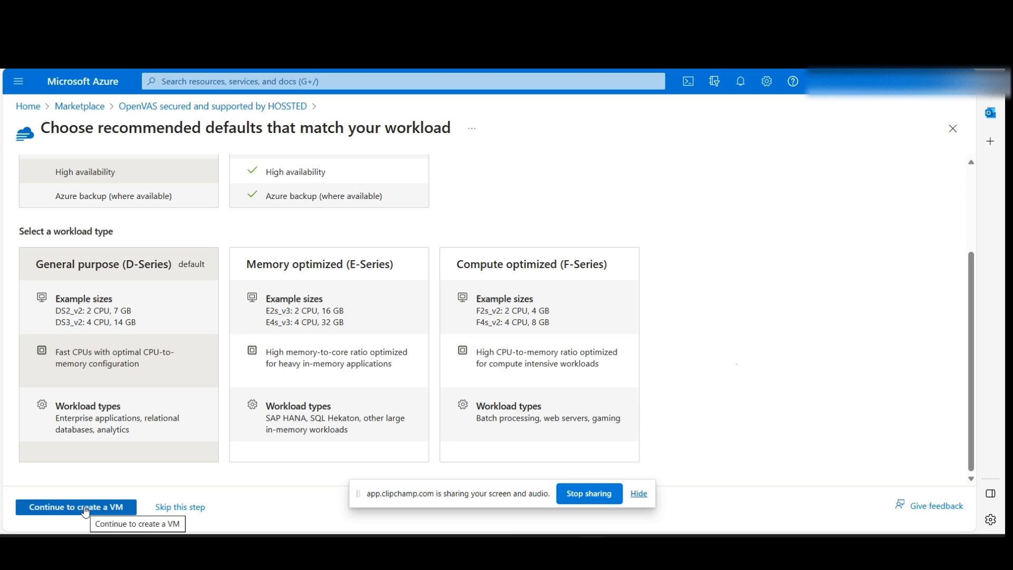
left_click(642, 494)
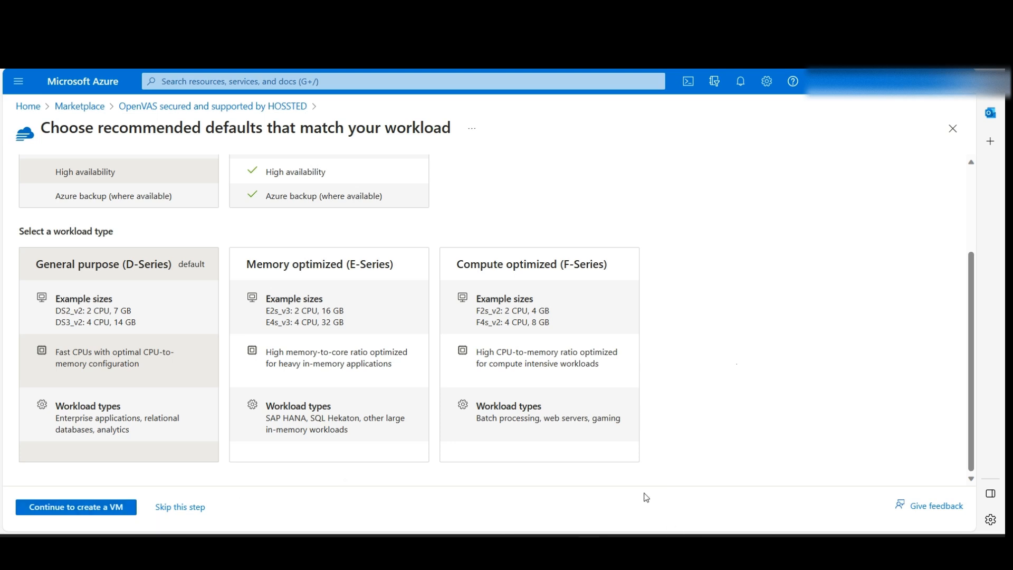
left_click(96, 509)
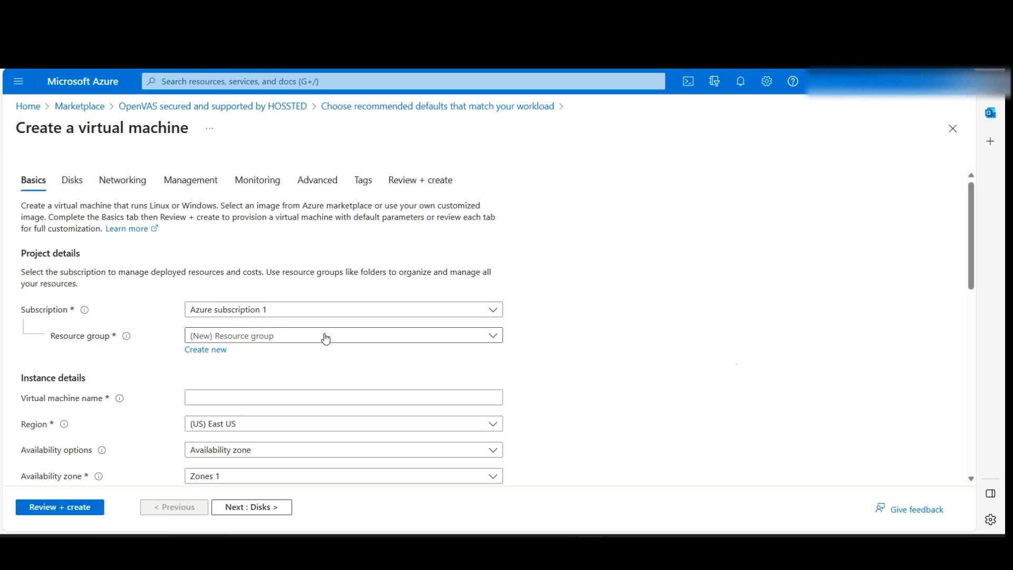
Create the new resource group cyberclee, replacing the misspelled 'cyberlee'.
left_click(252, 337)
left_click(251, 338)
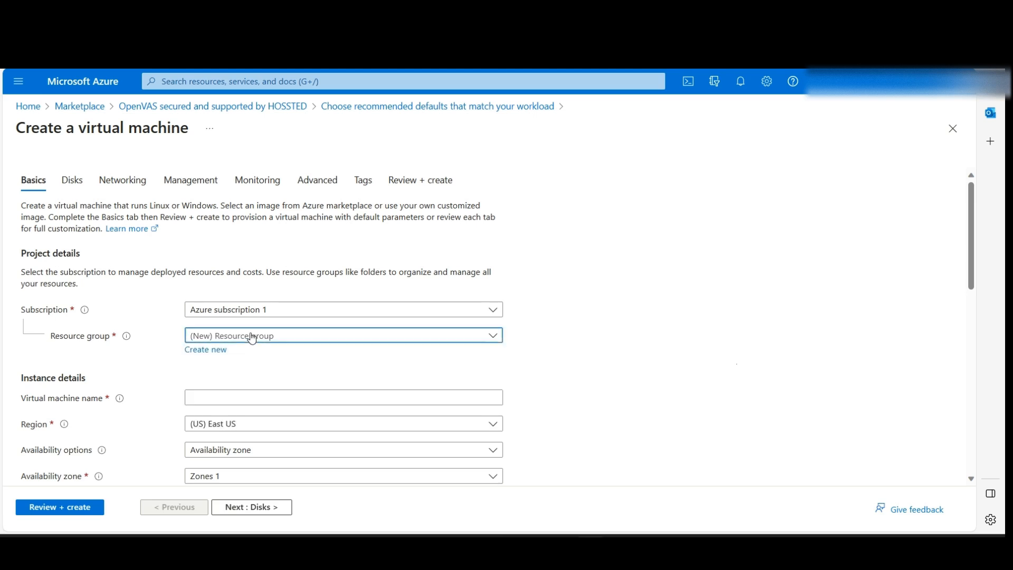
left_click(213, 354)
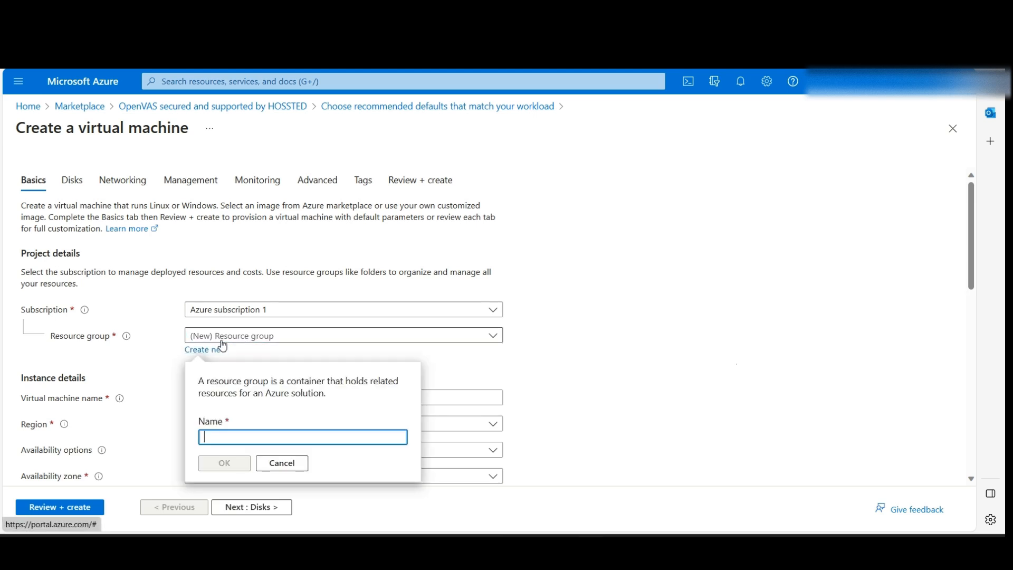
left_click(227, 435)
type("cyberlee")
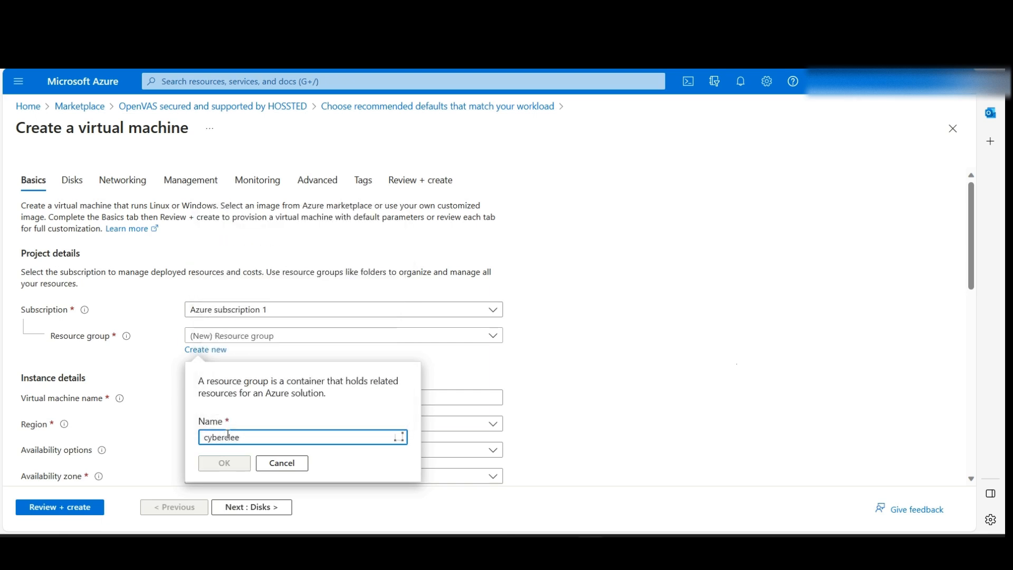
left_click(158, 376)
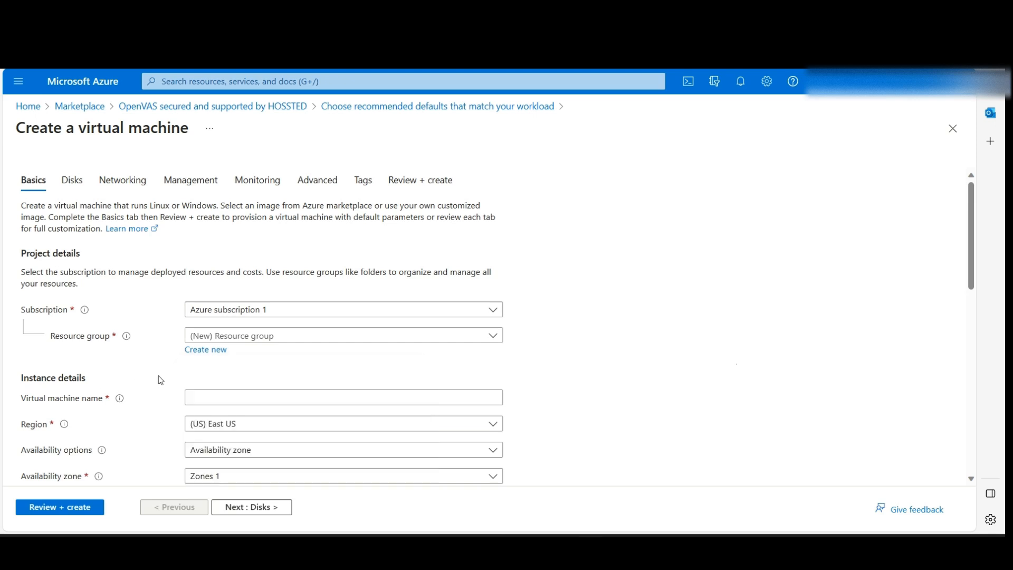
left_click(217, 350)
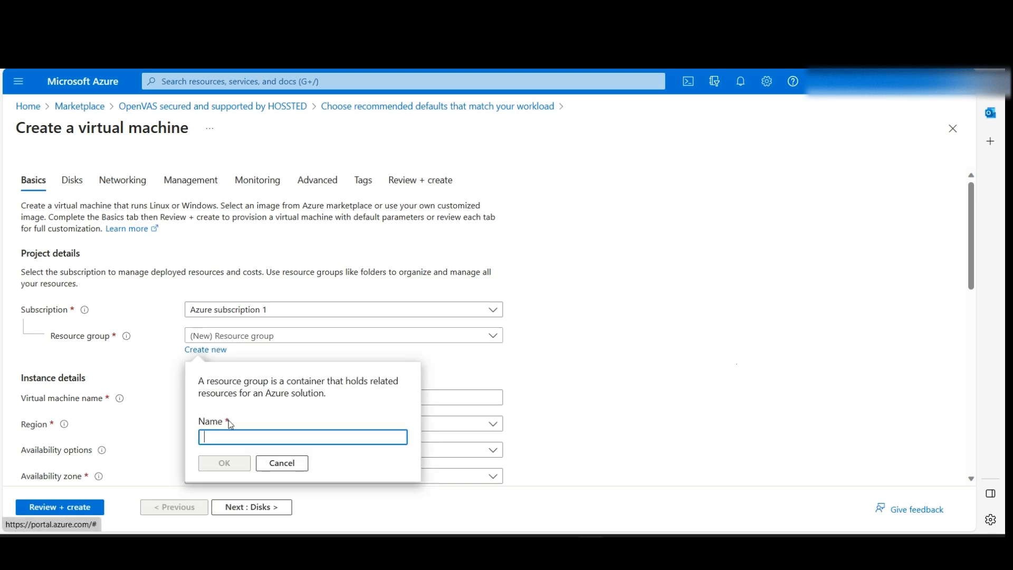
type("cyberclee")
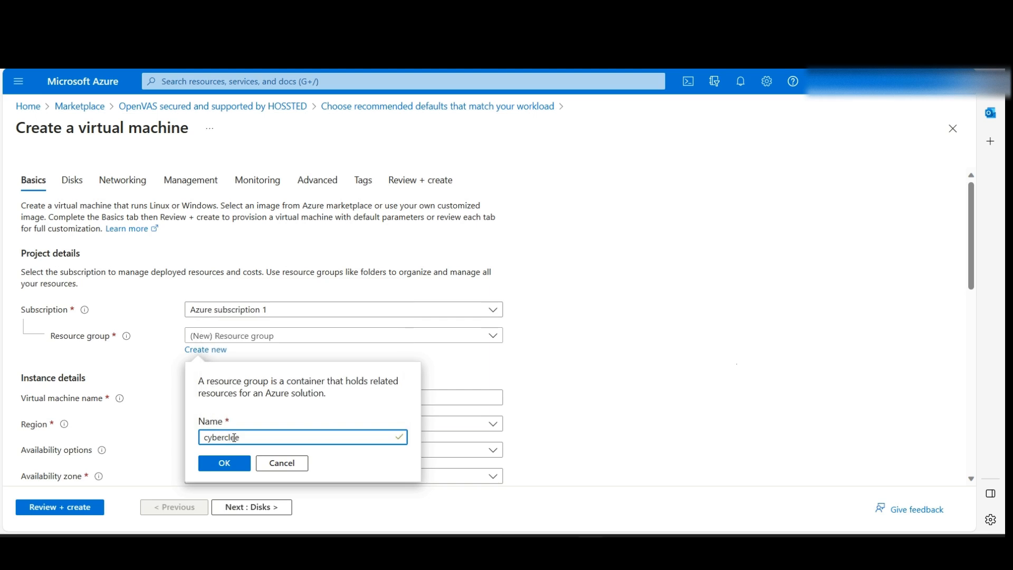
left_click(222, 463)
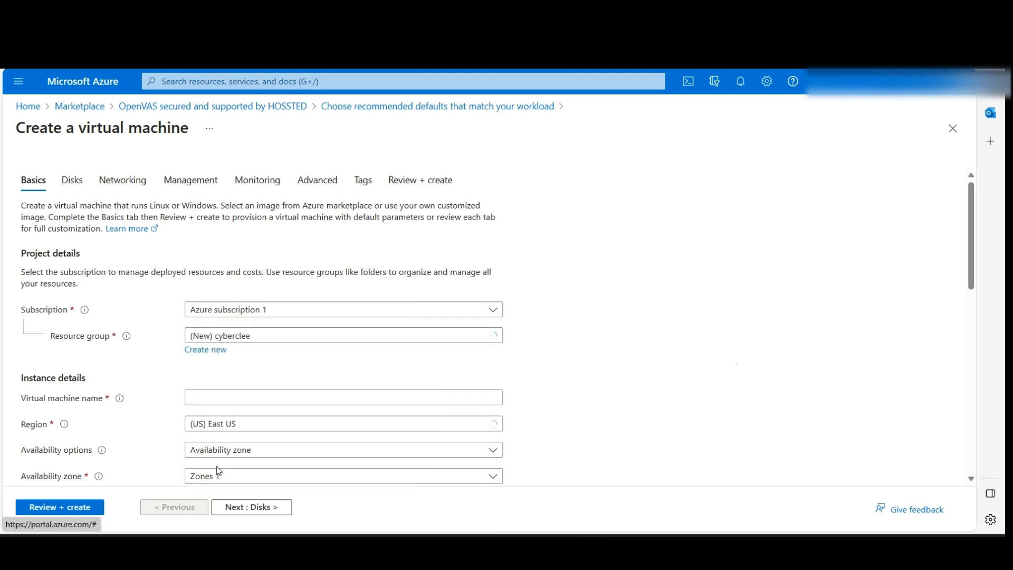
Name the virtual machine openVAS.
left_click(247, 393)
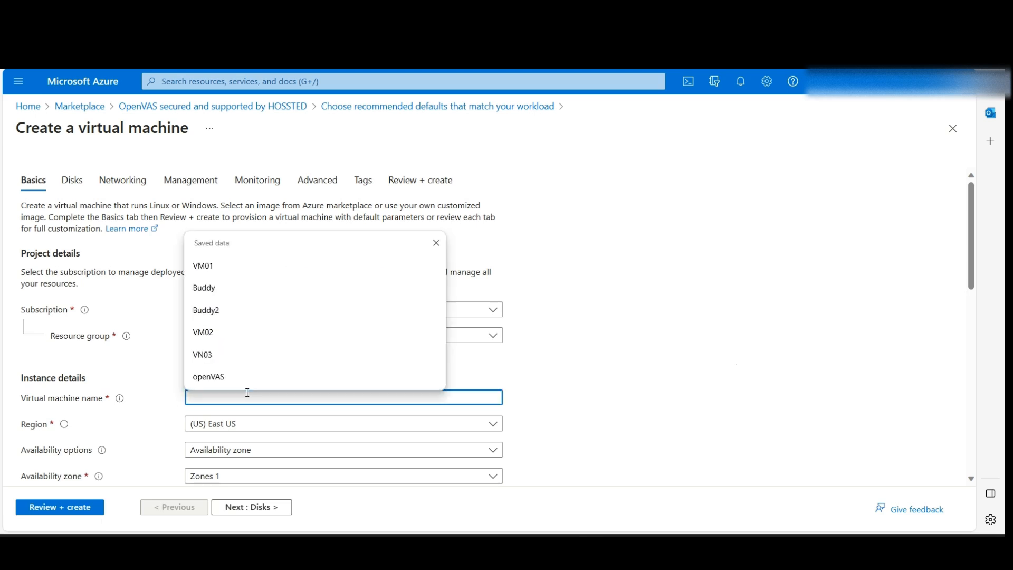
type("openvas")
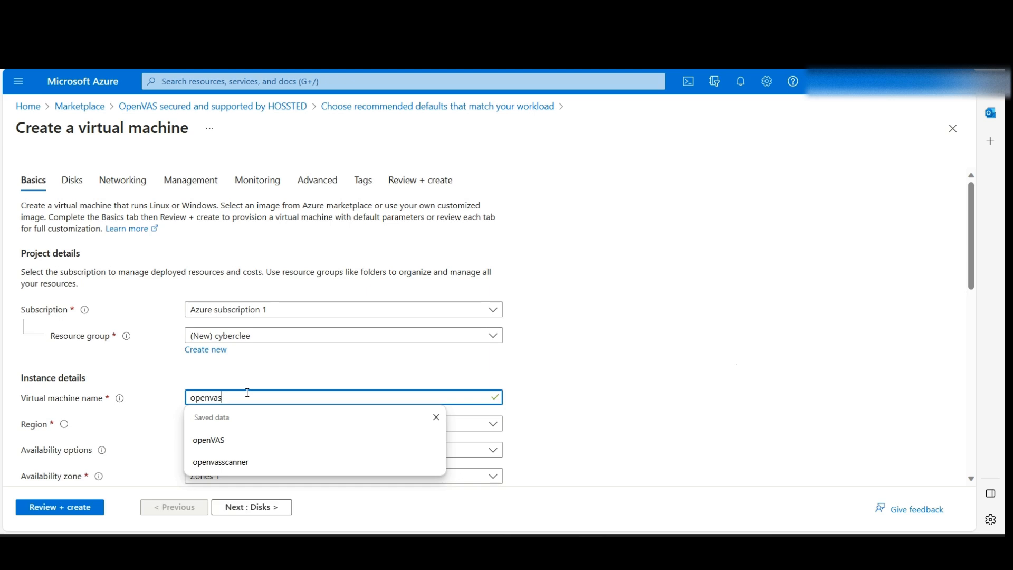
left_click(244, 441)
scroll(158, 393, "down", 2)
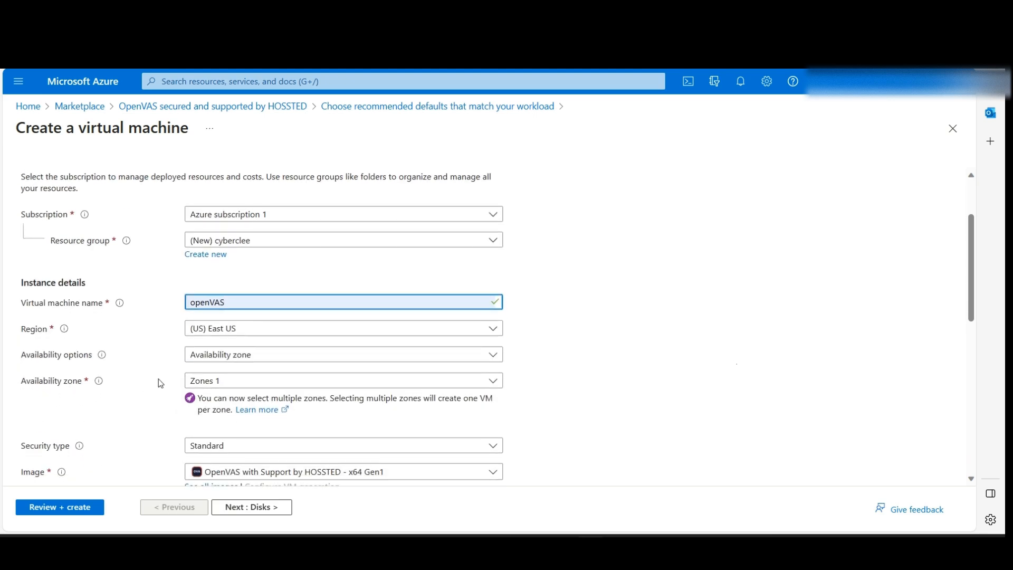
scroll(160, 388, "down", 1)
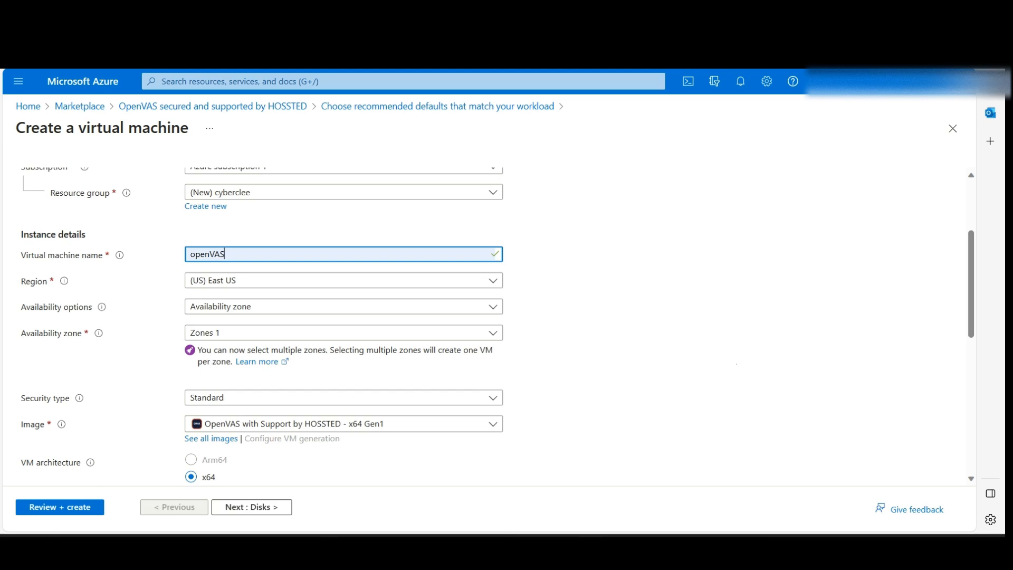
left_click(391, 537)
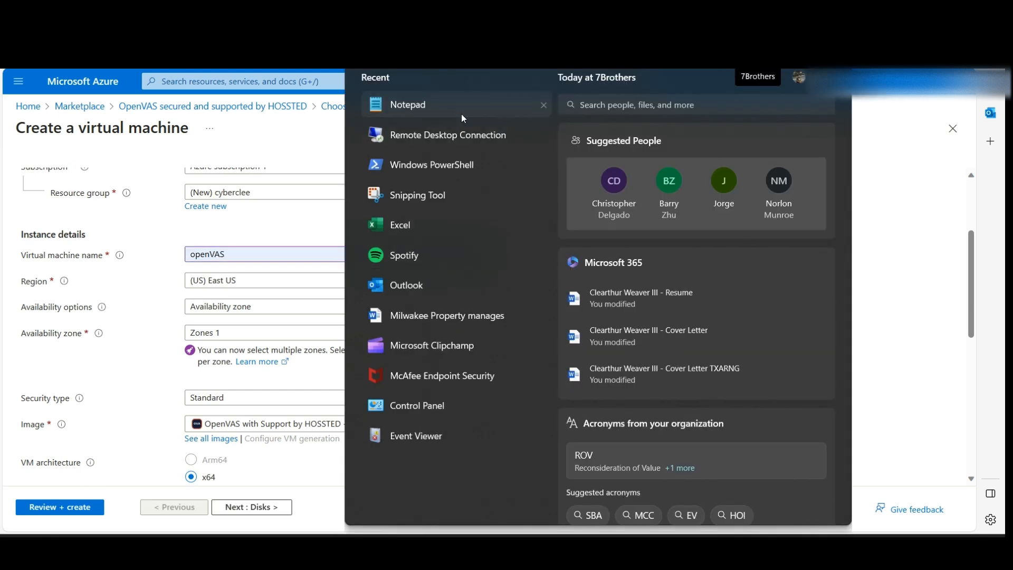
Switch the administrator account authentication type to password.
left_click(461, 112)
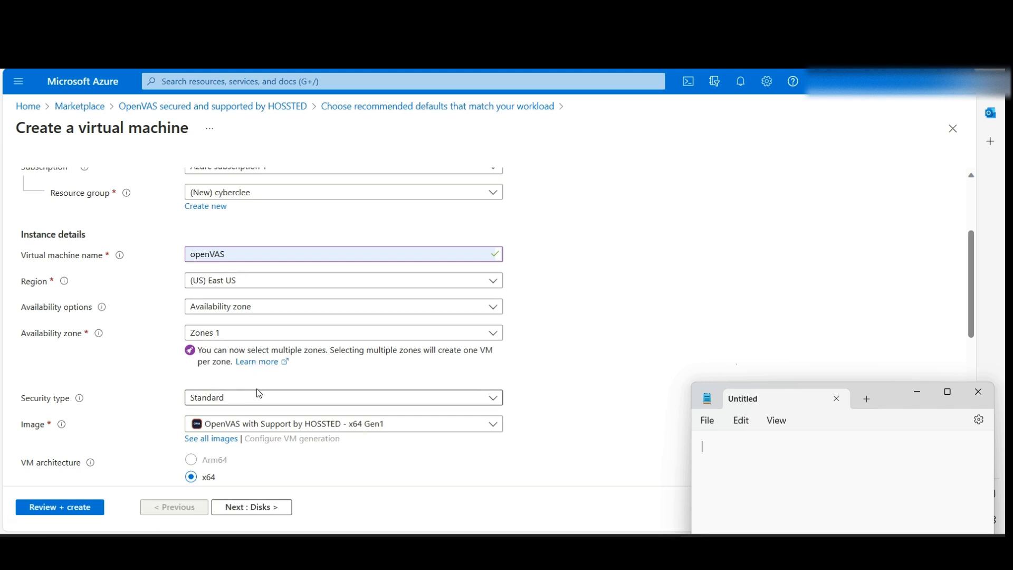
scroll(259, 394, "down", 2)
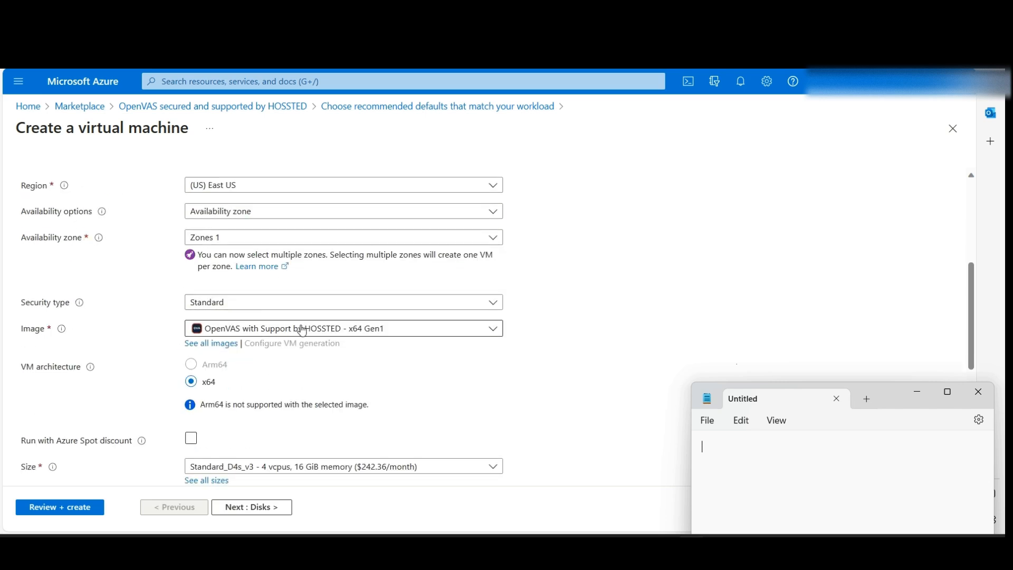
scroll(248, 348, "down", 2)
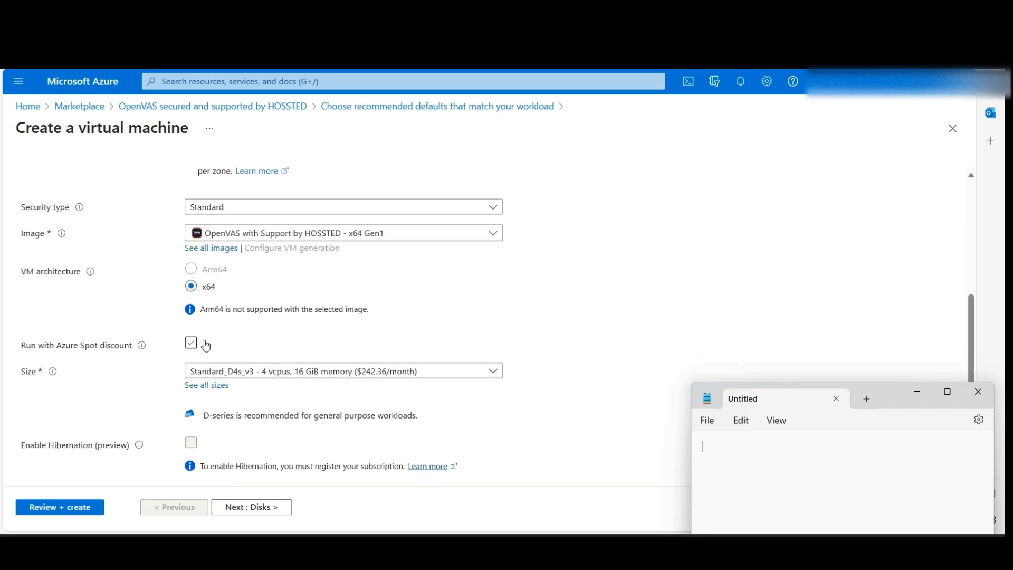
scroll(253, 377, "down", 1)
scroll(239, 384, "down", 2)
left_click(200, 399)
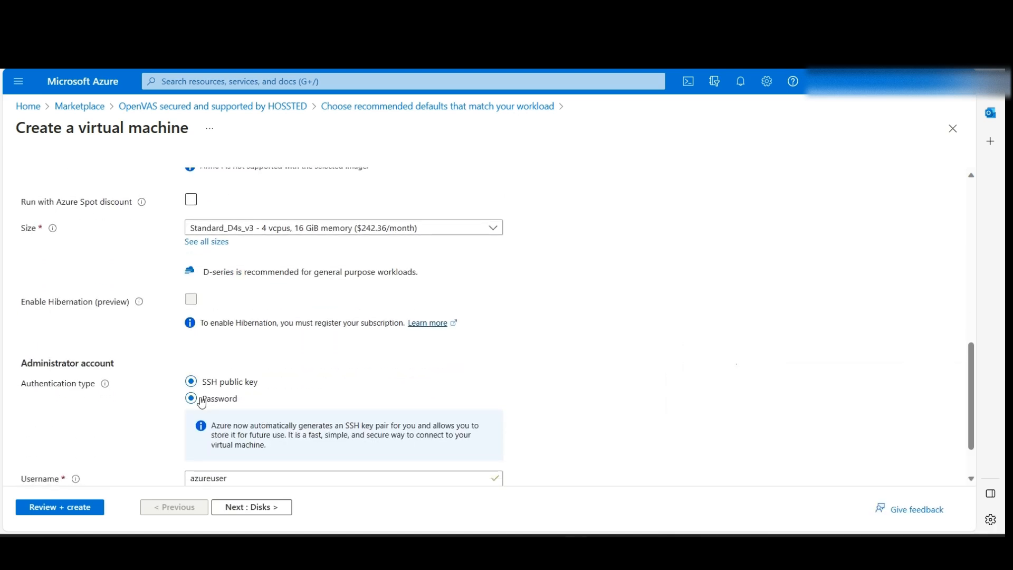
scroll(253, 379, "down", 2)
Enter the administrator username.
left_click(210, 370)
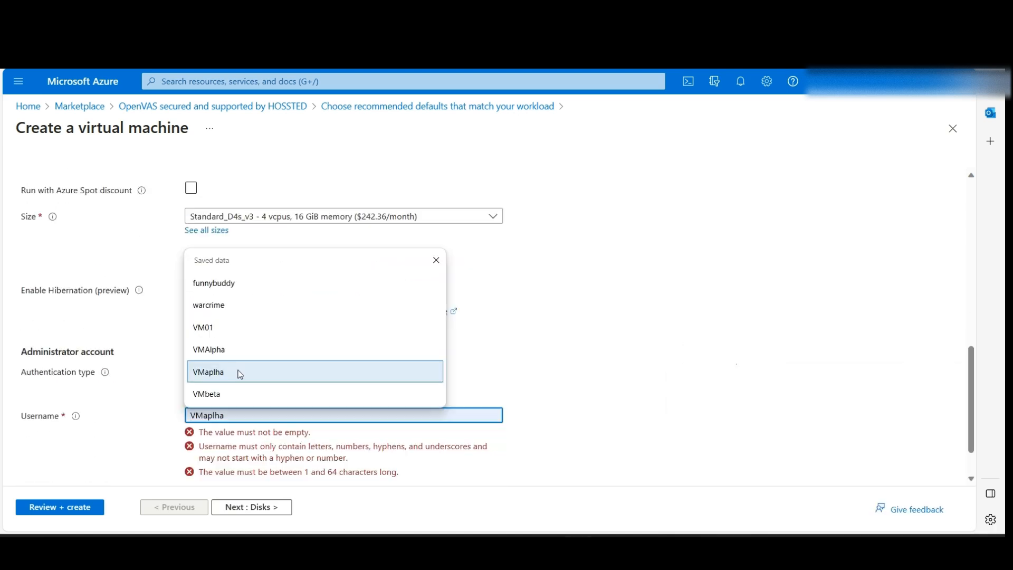
left_click(512, 335)
left_click(247, 413)
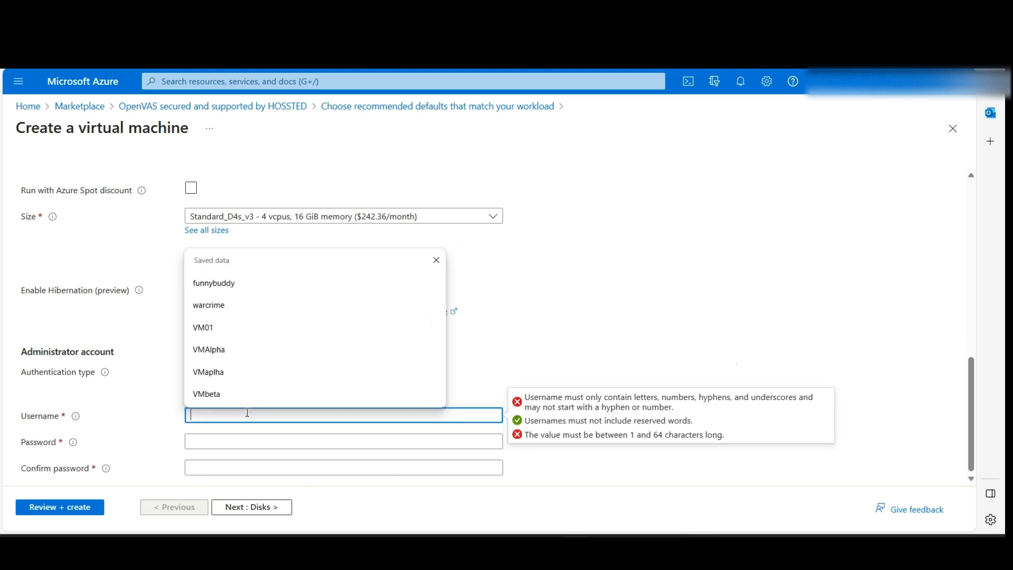
type("s")
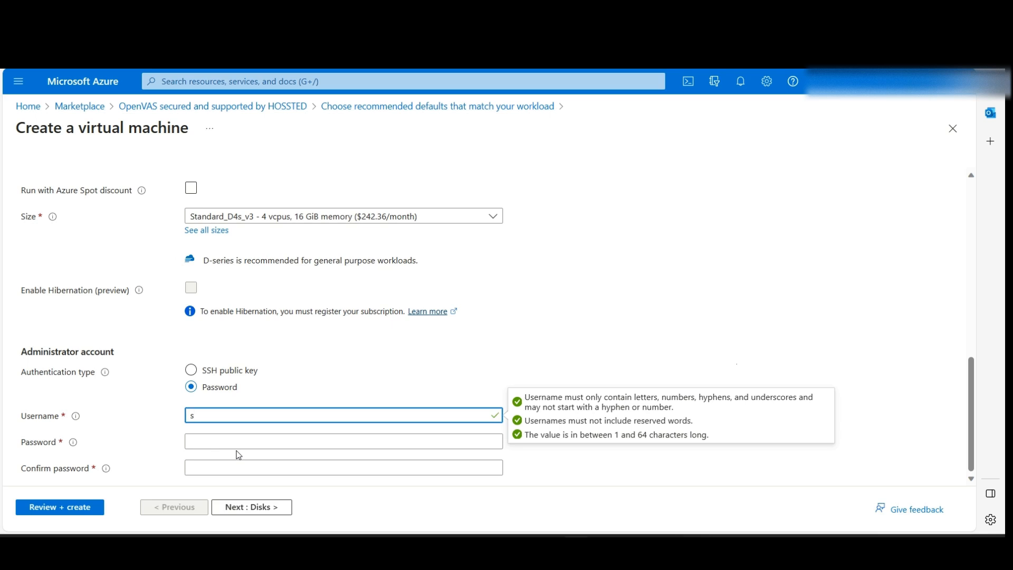
key("BackSpace")
type("cyb")
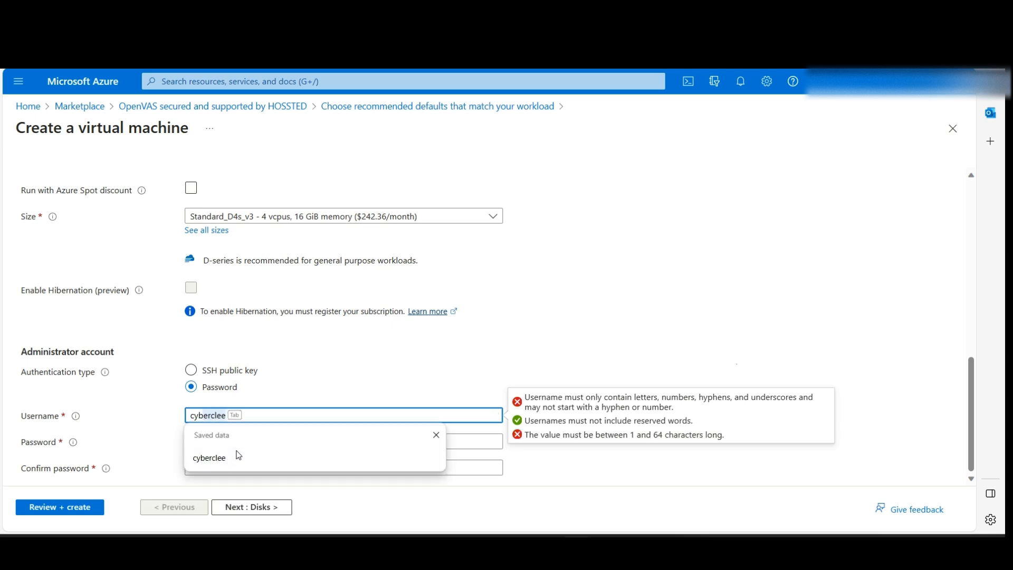
key("BackSpace")
key("BackSpace")
key("BackSpace")
type("cyberclee")
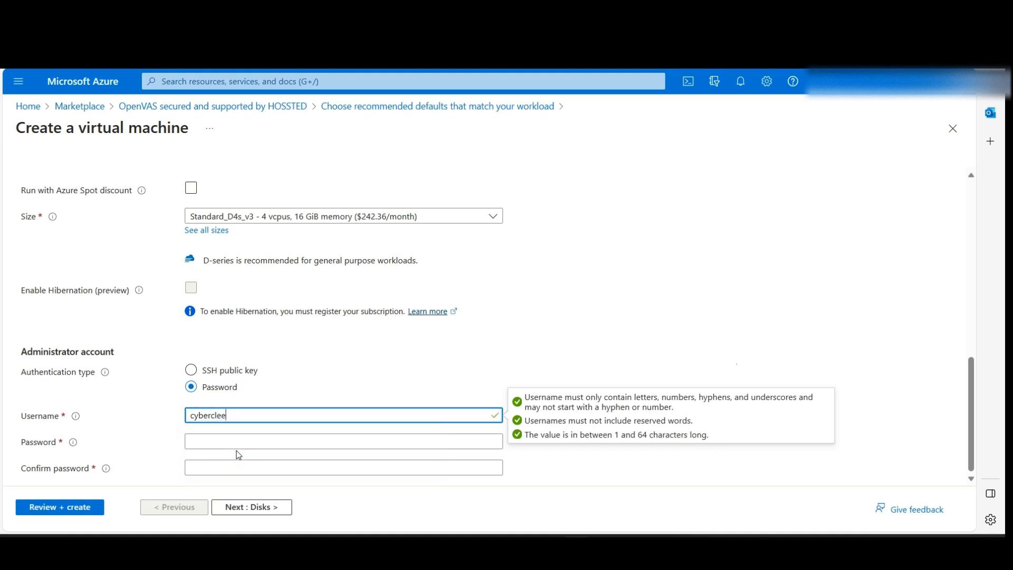
Enter the administrator password and retype it in Confirm password.
left_click(238, 448)
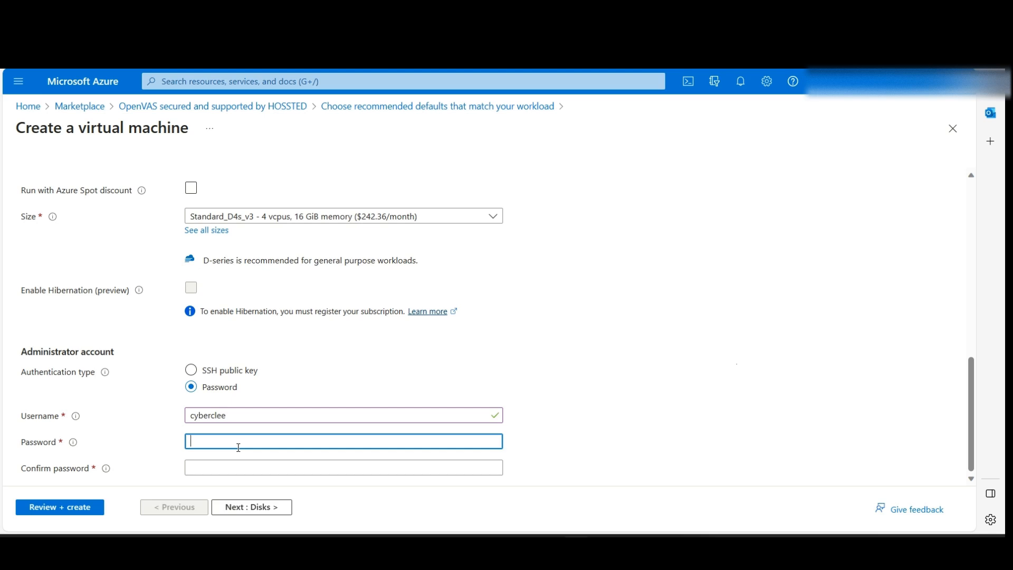
type("••••••••••••••••")
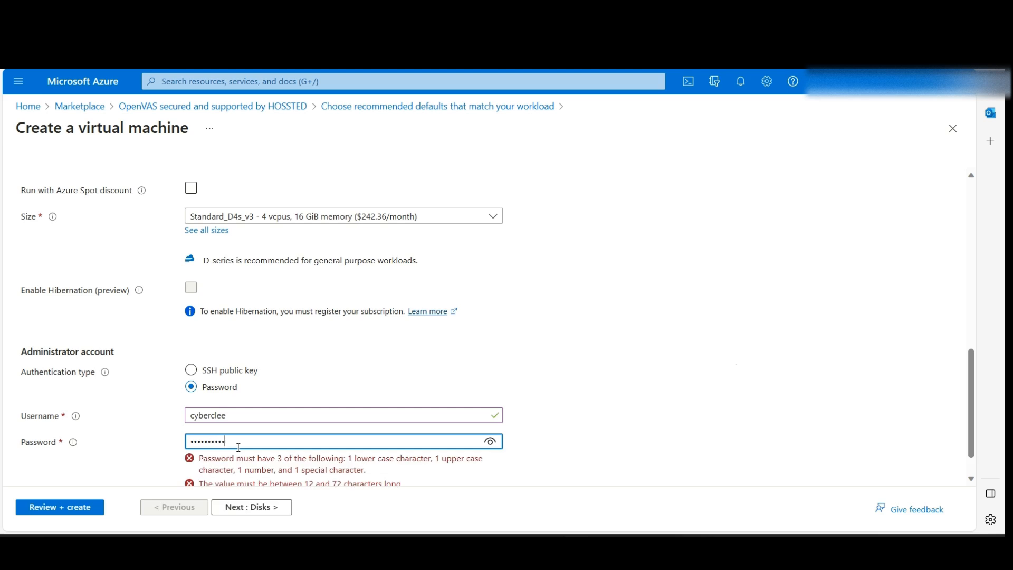
type("•")
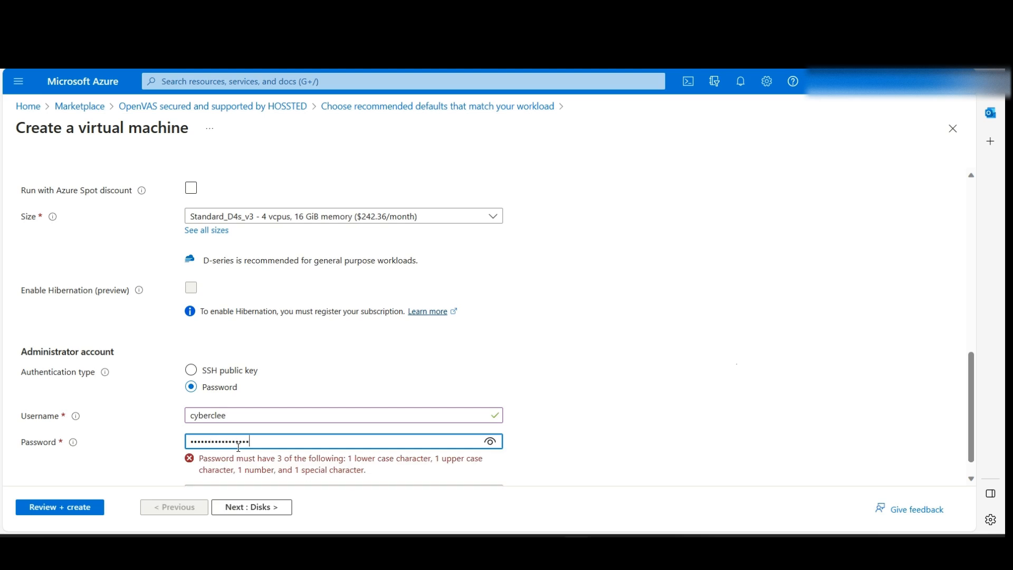
left_click(243, 469)
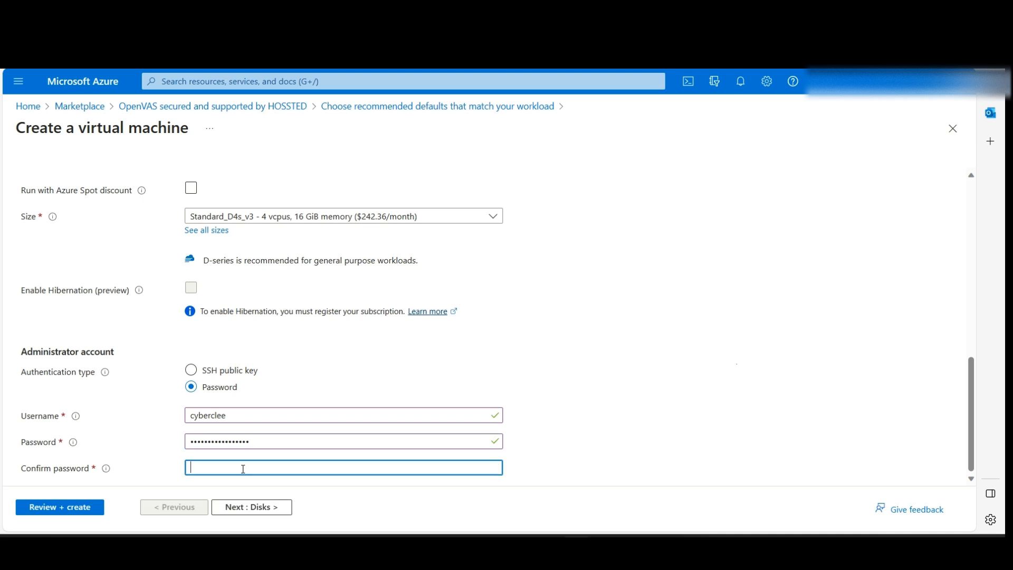
type("••••••••••••••")
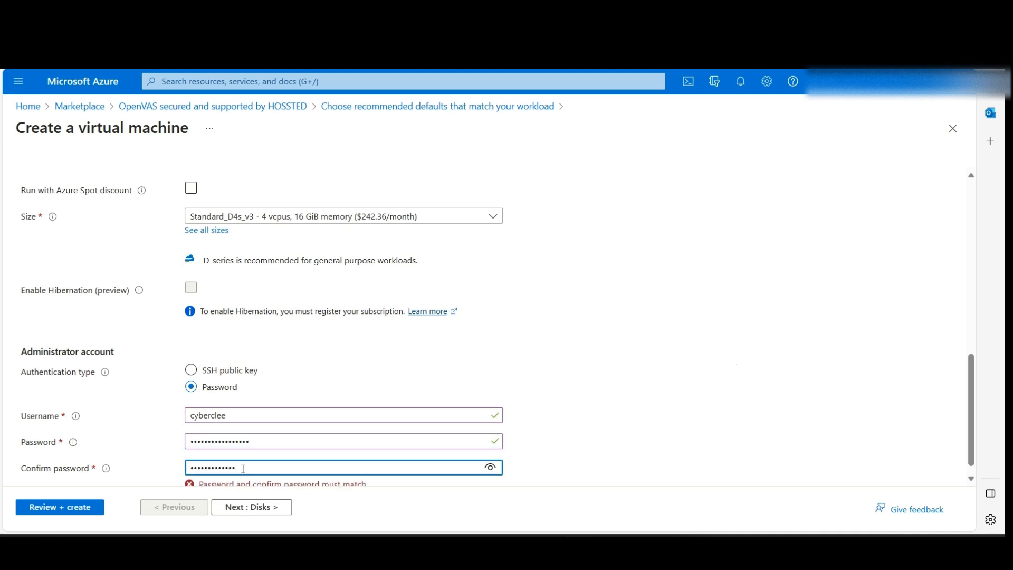
type("••")
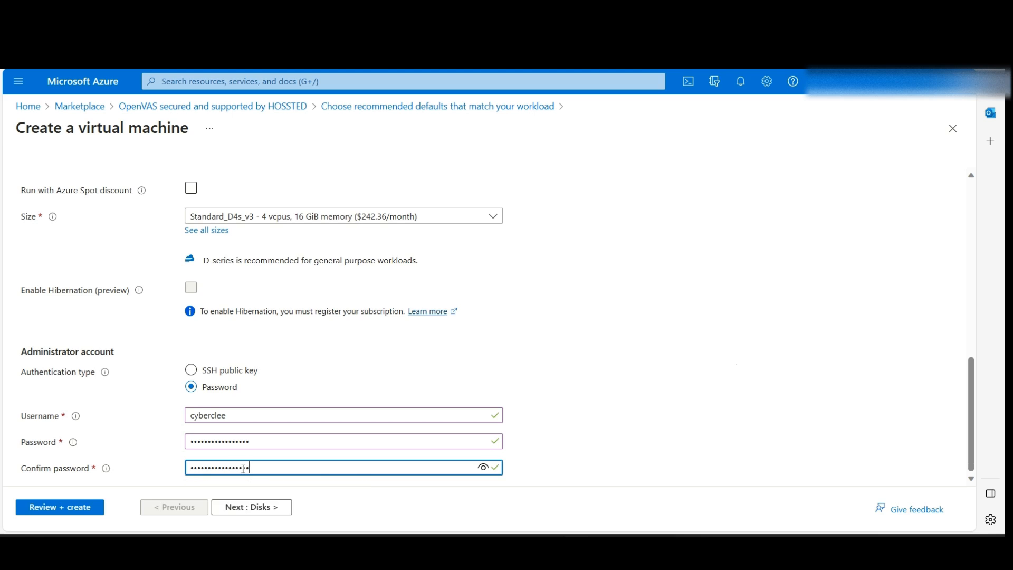
left_click(659, 553)
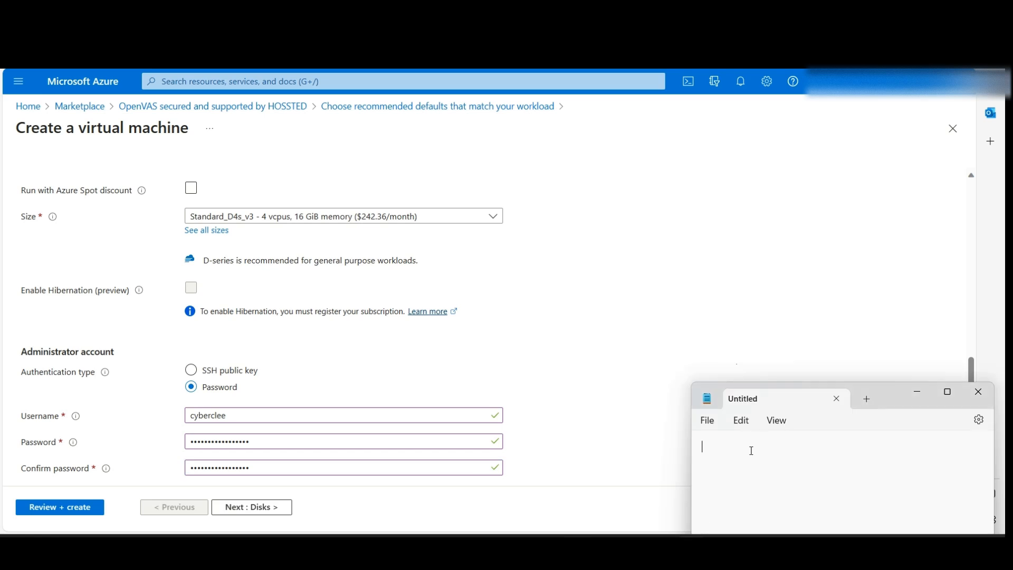
Note the VM name, administrator username and password on separate lines in Notepad.
key("BackSpace")
key("BackSpace")
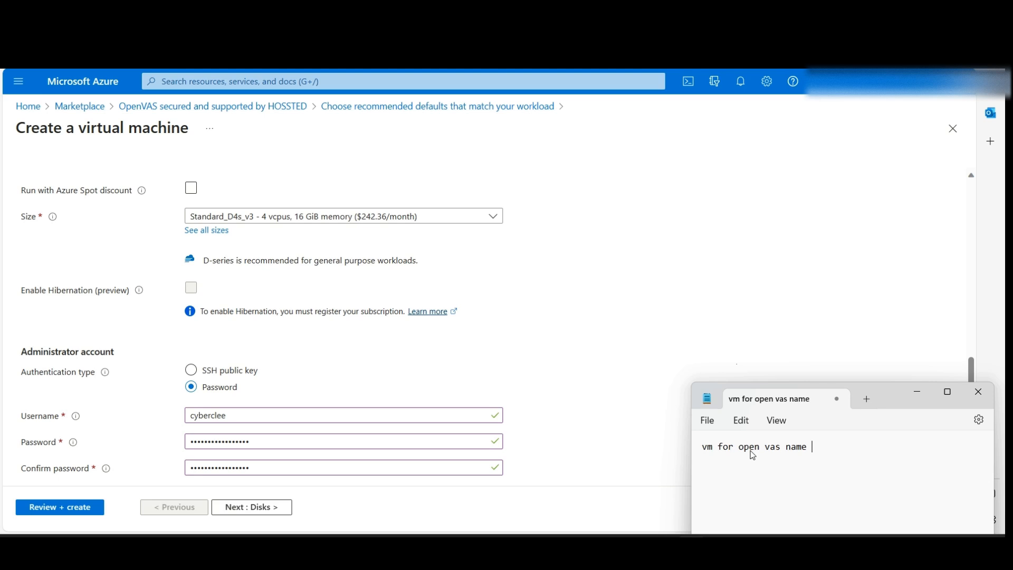
key("Return")
key("Return")
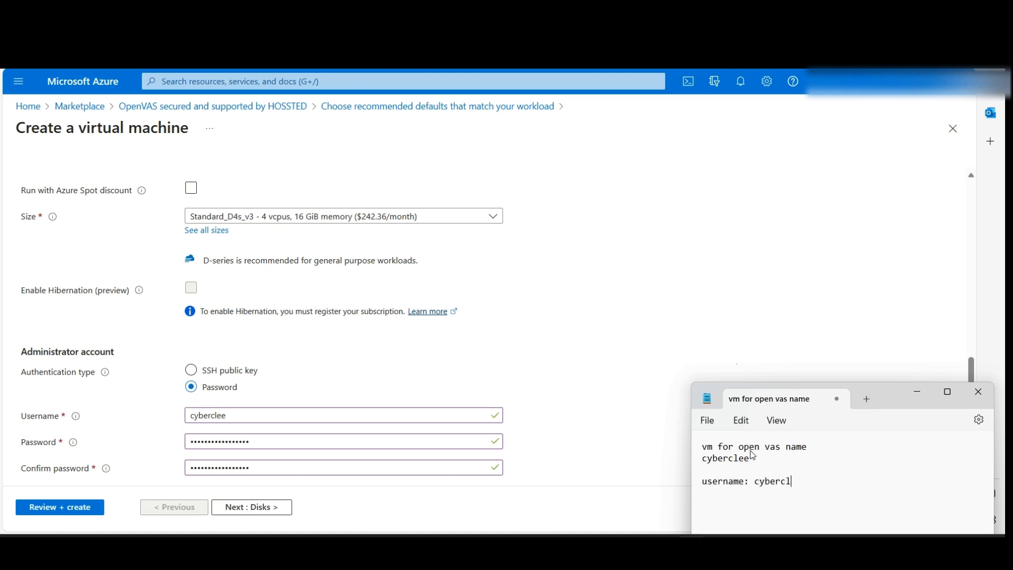
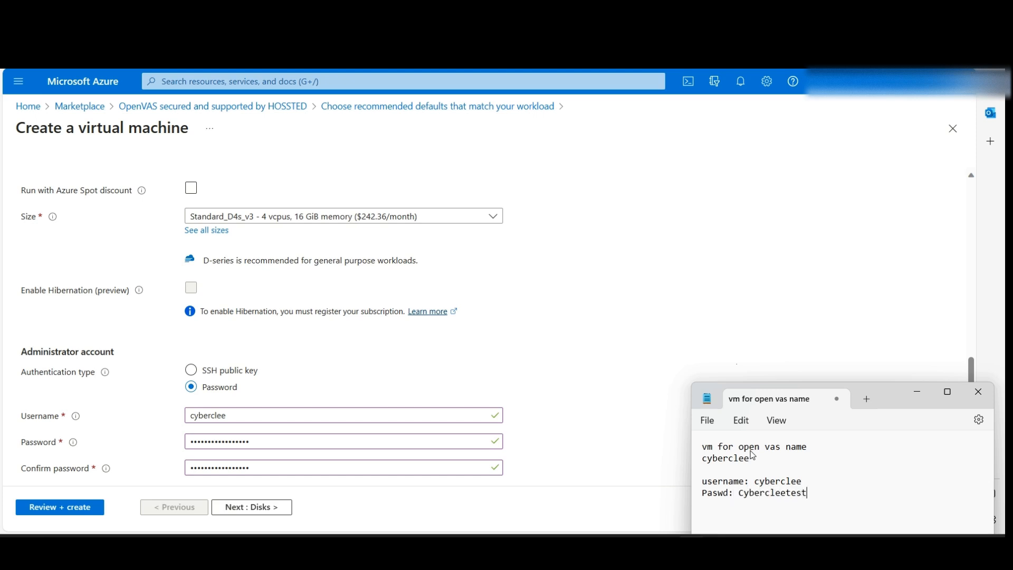
left_click(588, 431)
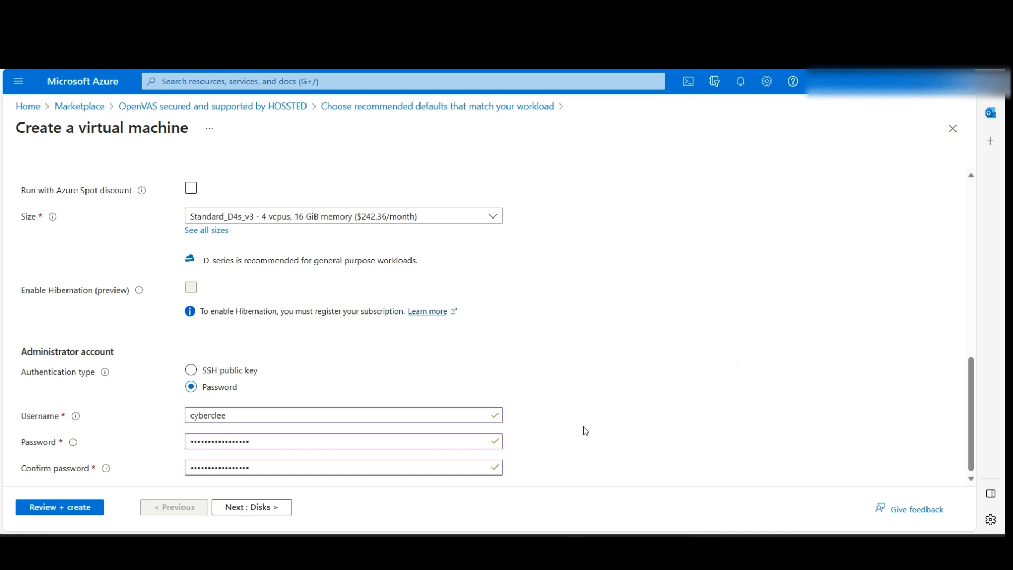
Disable boot diagnostics on the Monitoring tab and rerun Review + create validation.
left_click(90, 508)
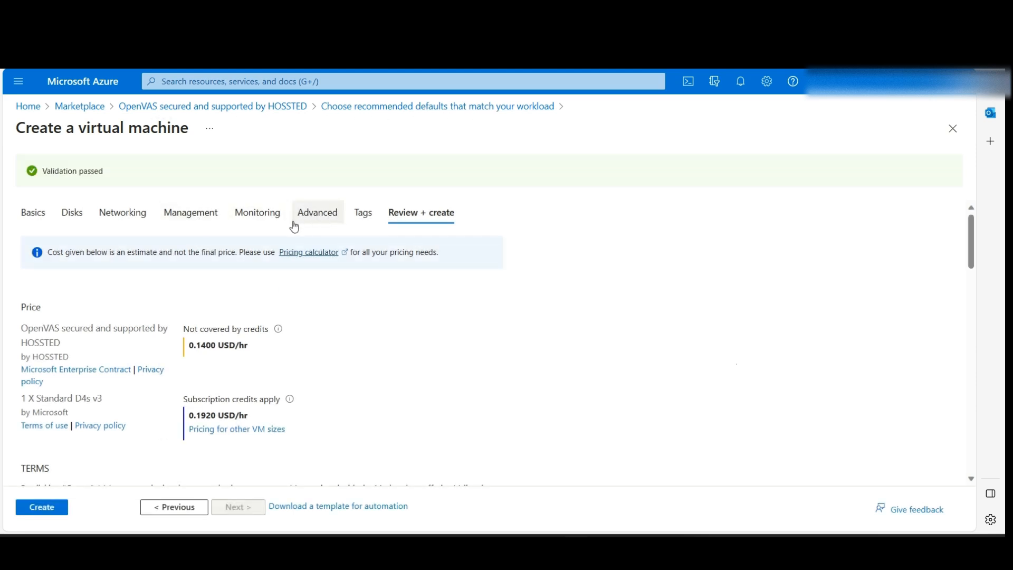
left_click(267, 220)
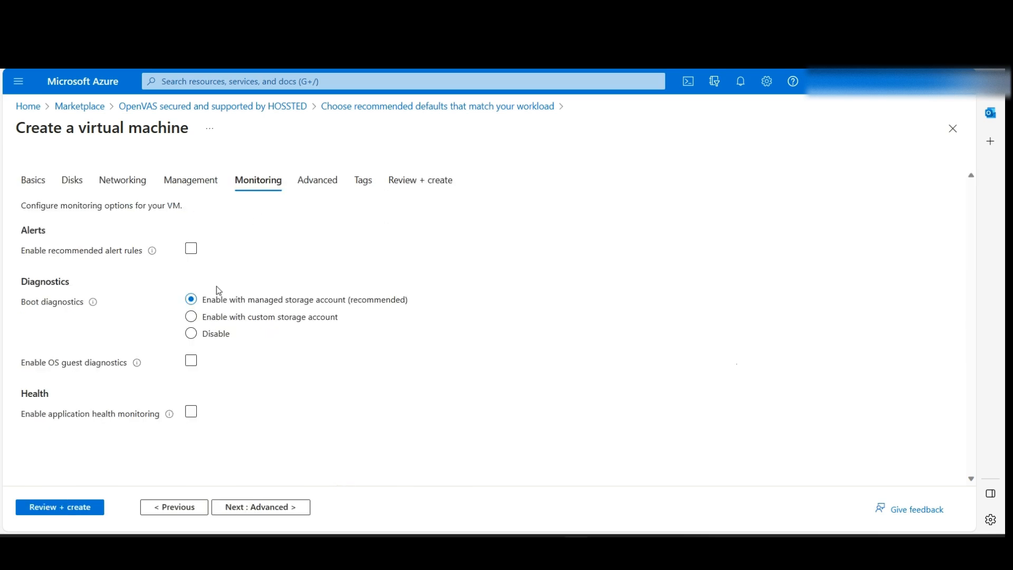
left_click(198, 344)
left_click(60, 507)
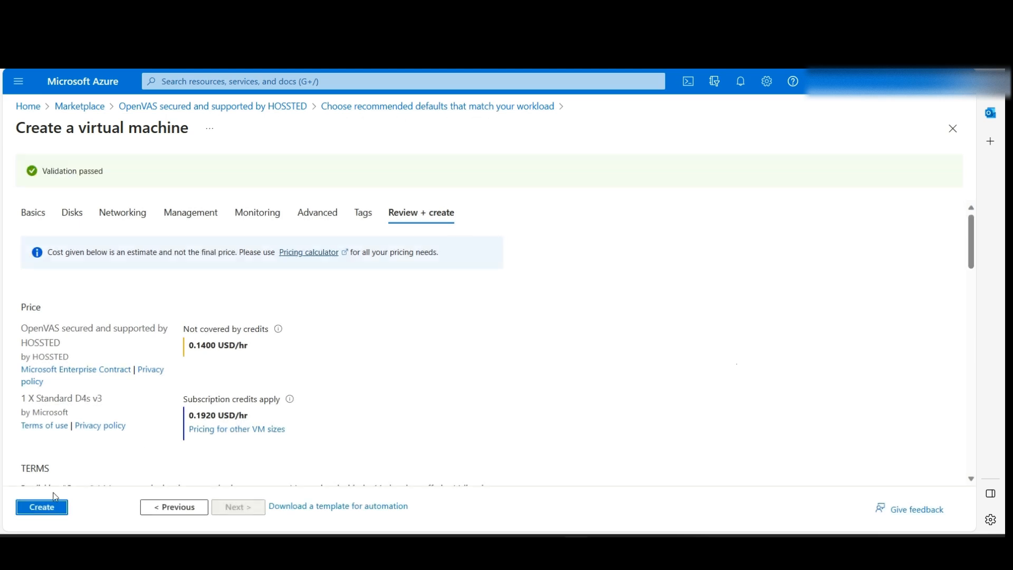
Create the openVAS VM and wait until the deployment completes.
left_click(42, 507)
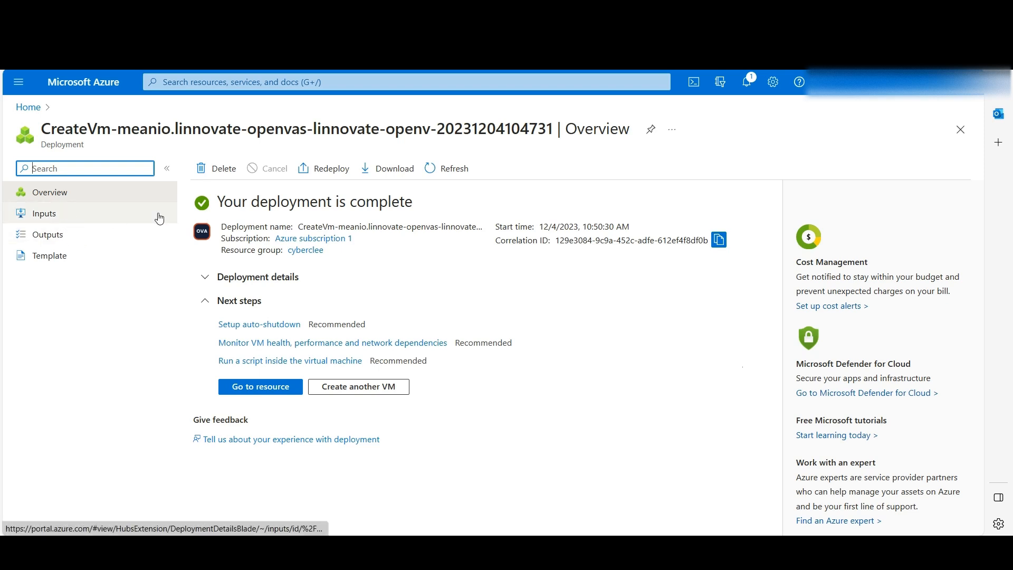
Start creating a new Azure virtual machine from the Virtual machines page.
left_click(31, 107)
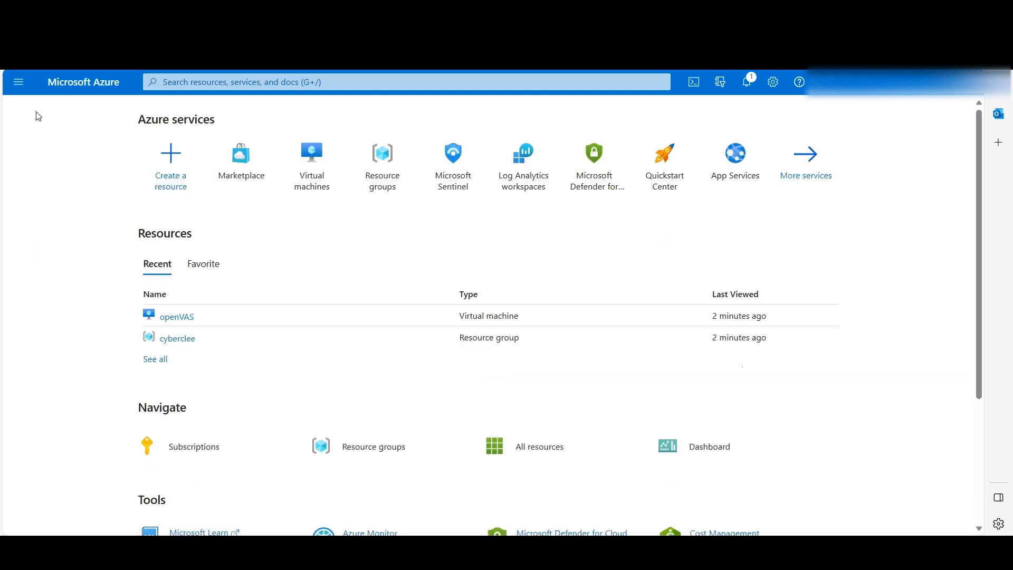
left_click(309, 178)
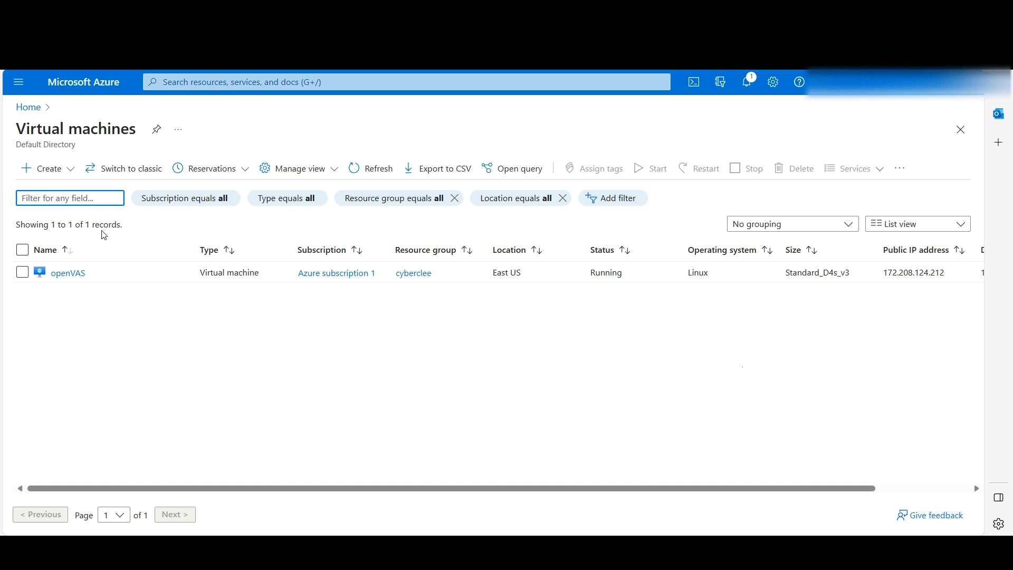
left_click(48, 168)
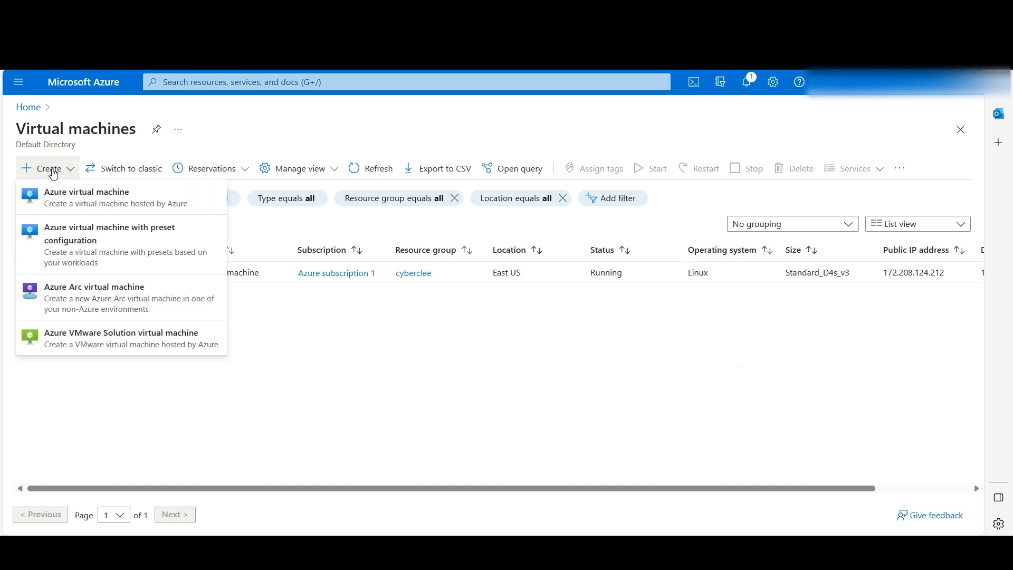
left_click(53, 201)
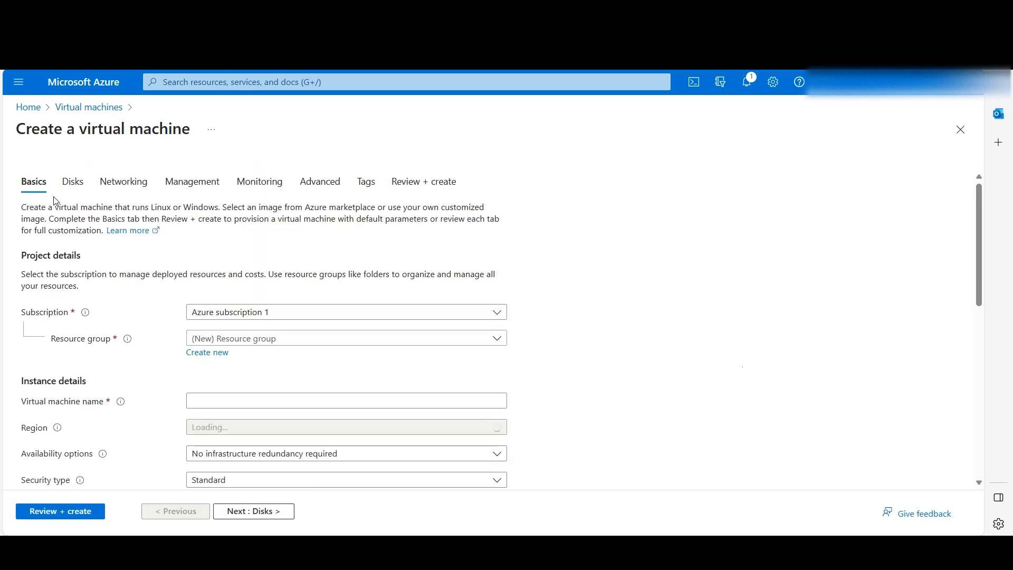
Place the VM in resource group cyberclee and name it vulcyberclee.
left_click(358, 342)
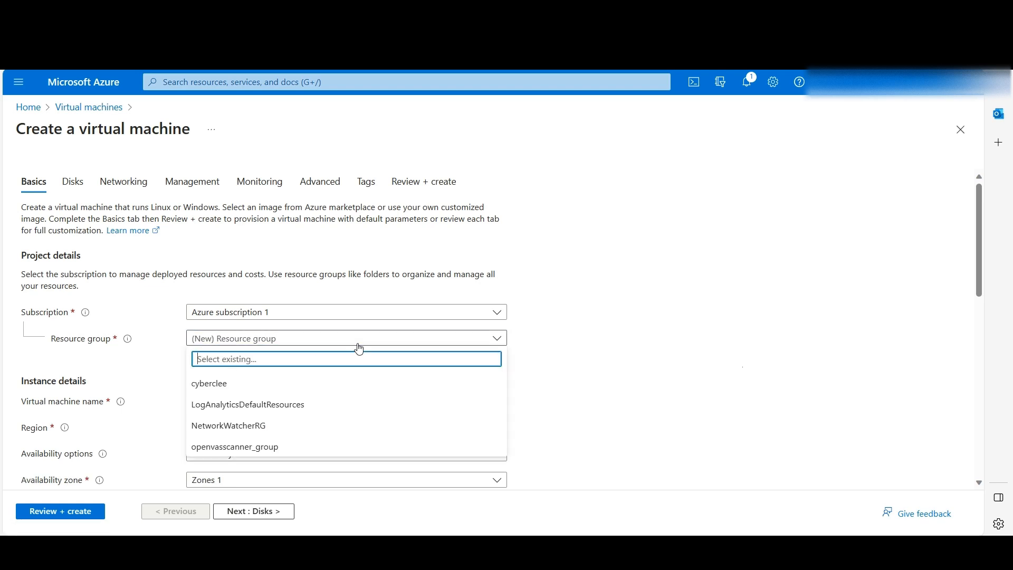
left_click(344, 384)
scroll(269, 373, "down", 1)
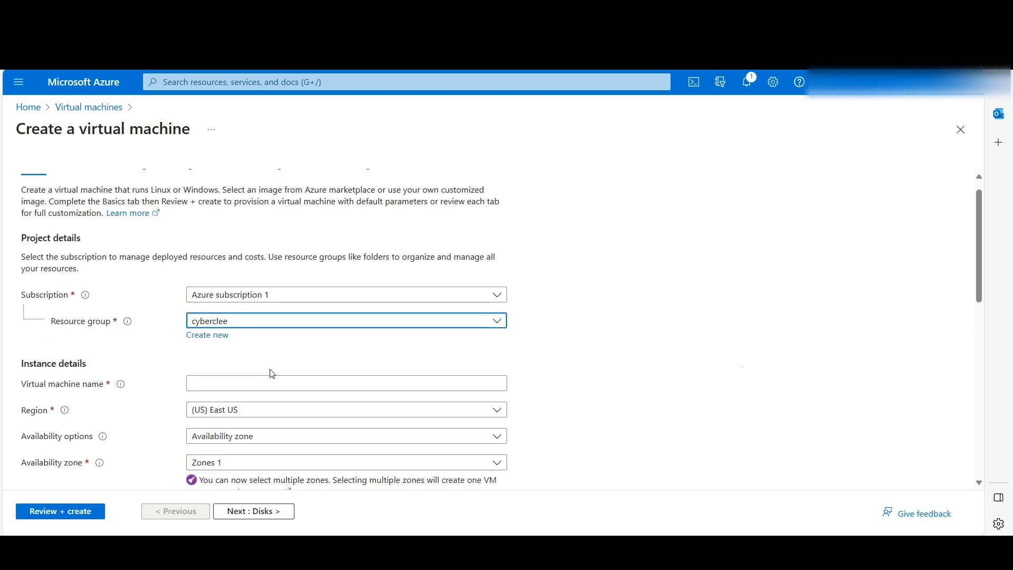
left_click(232, 348)
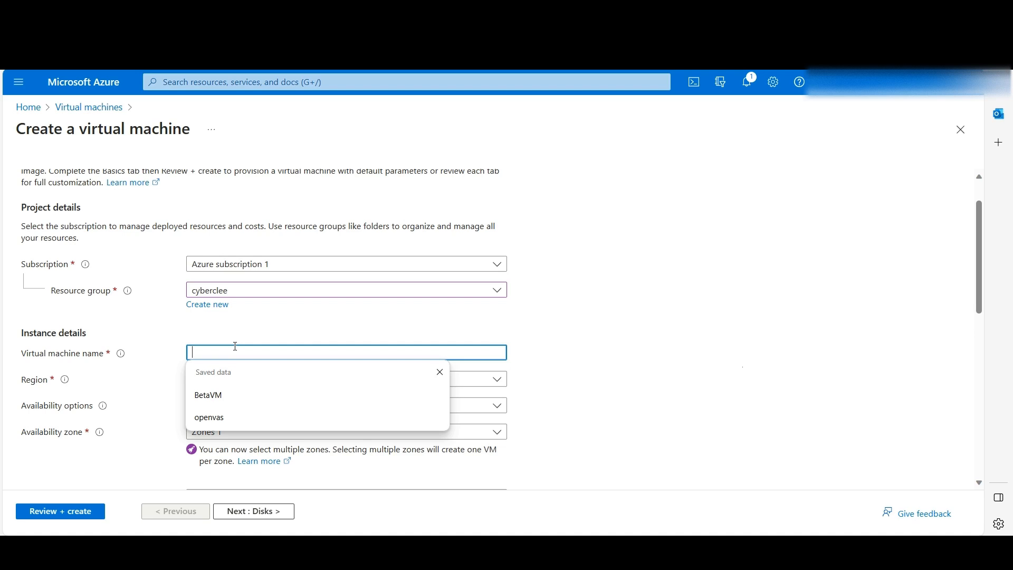
type("vu")
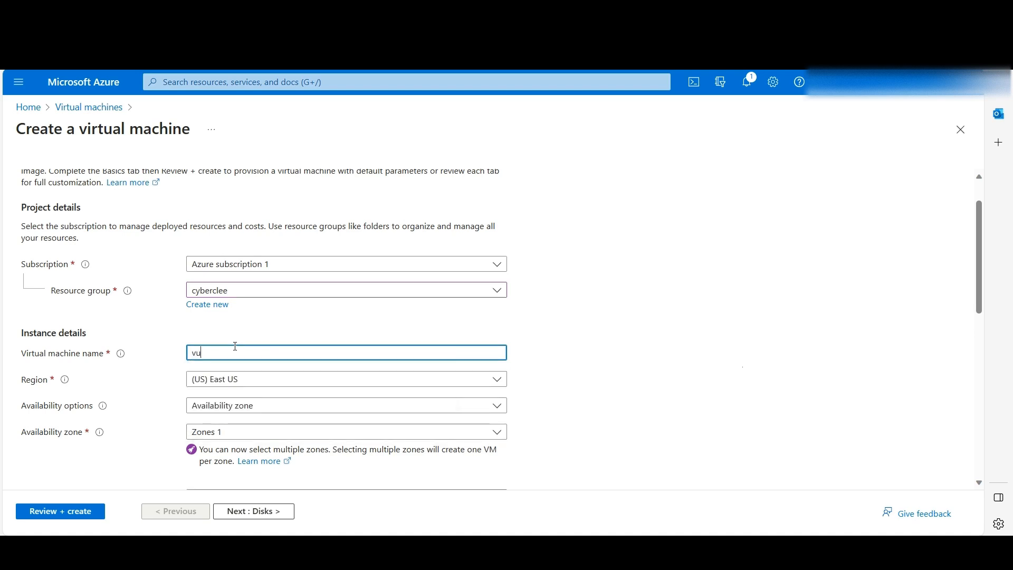
type("lcyberclee")
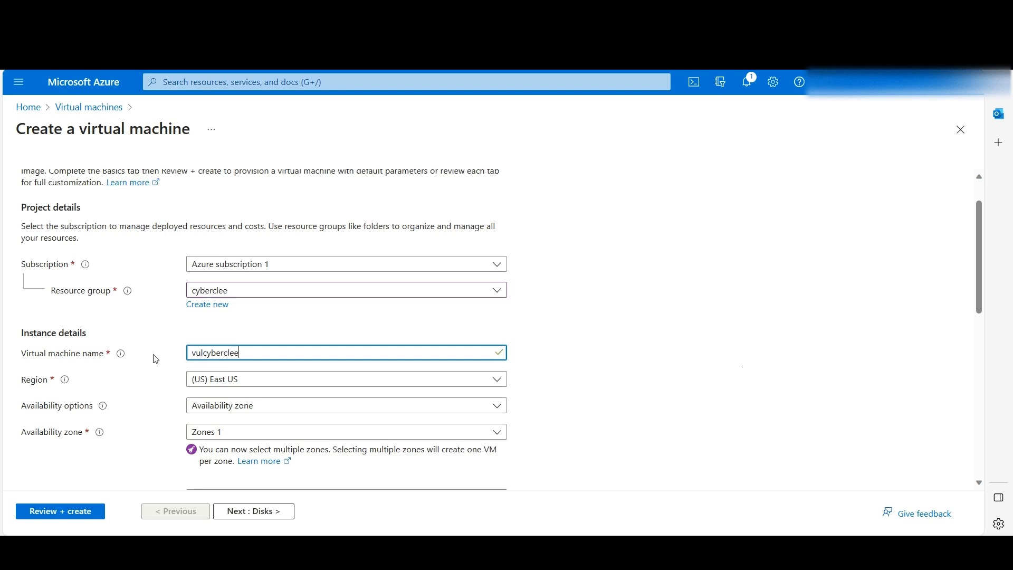
scroll(224, 334, "down", 2)
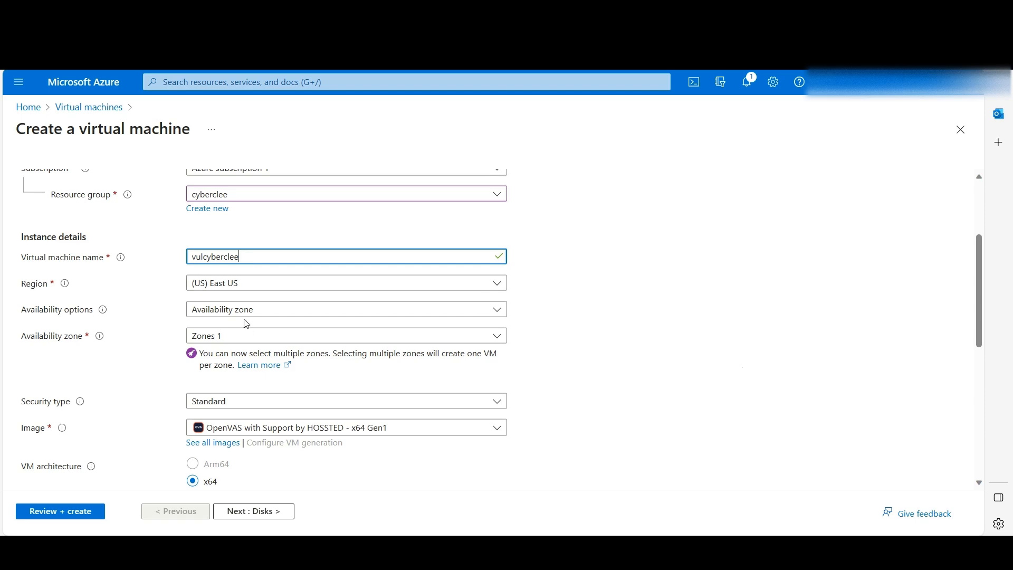
scroll(239, 401, "down", 1)
Select the Windows 10 Pro, version 22H2 - x64 Gen2 image.
left_click(253, 385)
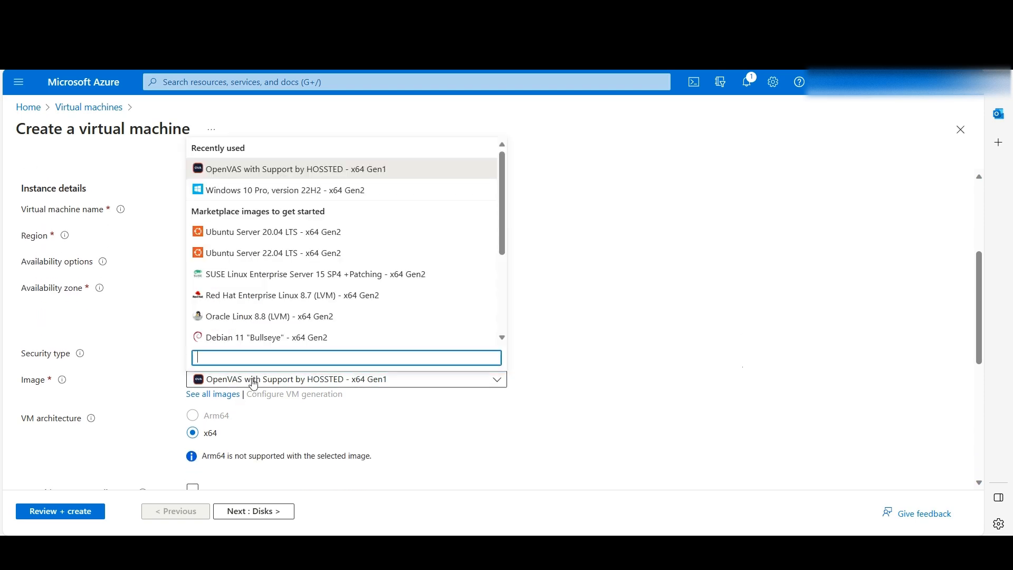
left_click(281, 191)
scroll(246, 325, "down", 3)
scroll(246, 325, "down", 2)
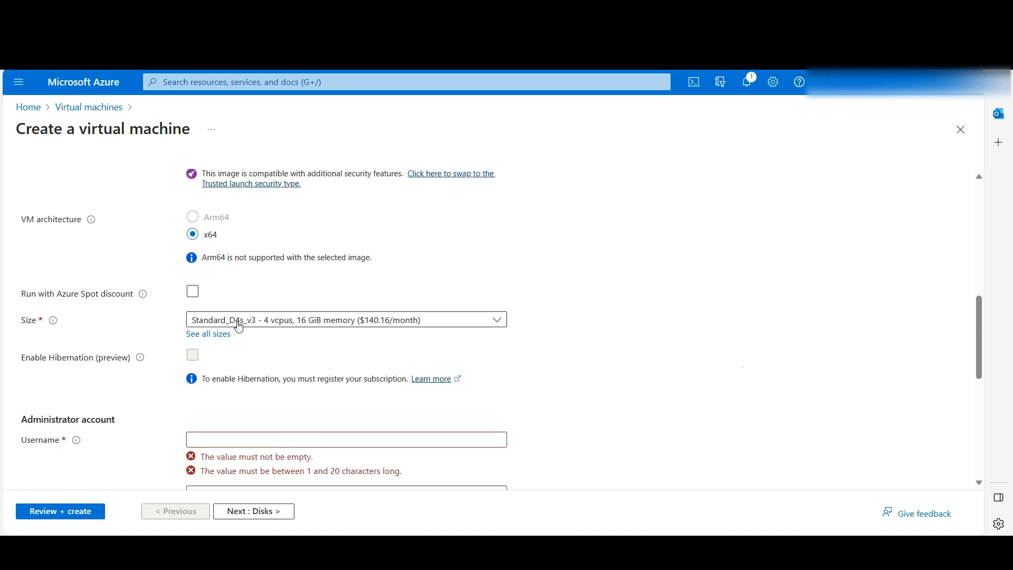
Choose the Standard_D2as_v4 size (2 vcpus, 8 GiB memory, $70.08/month).
left_click(245, 323)
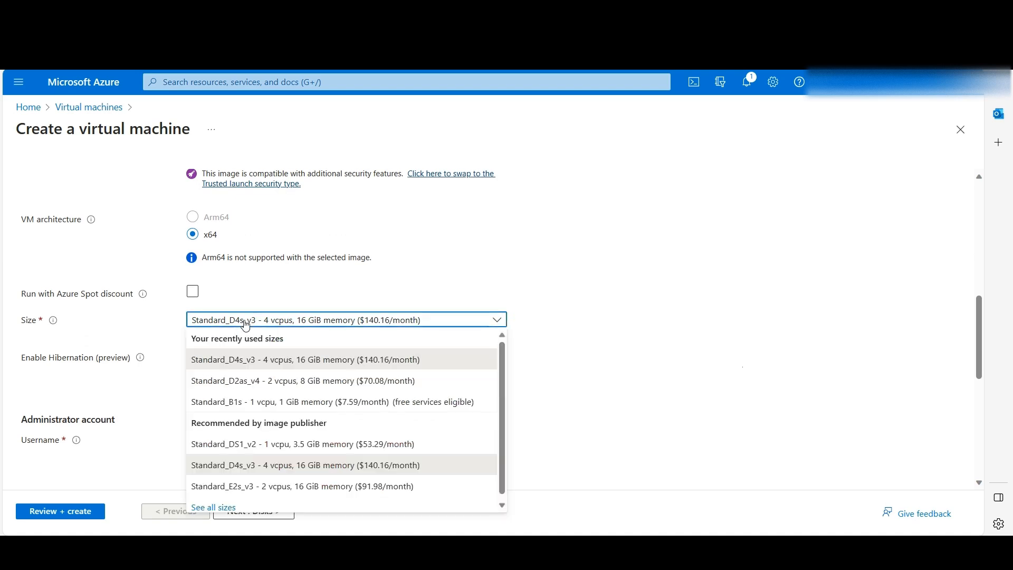
left_click(245, 378)
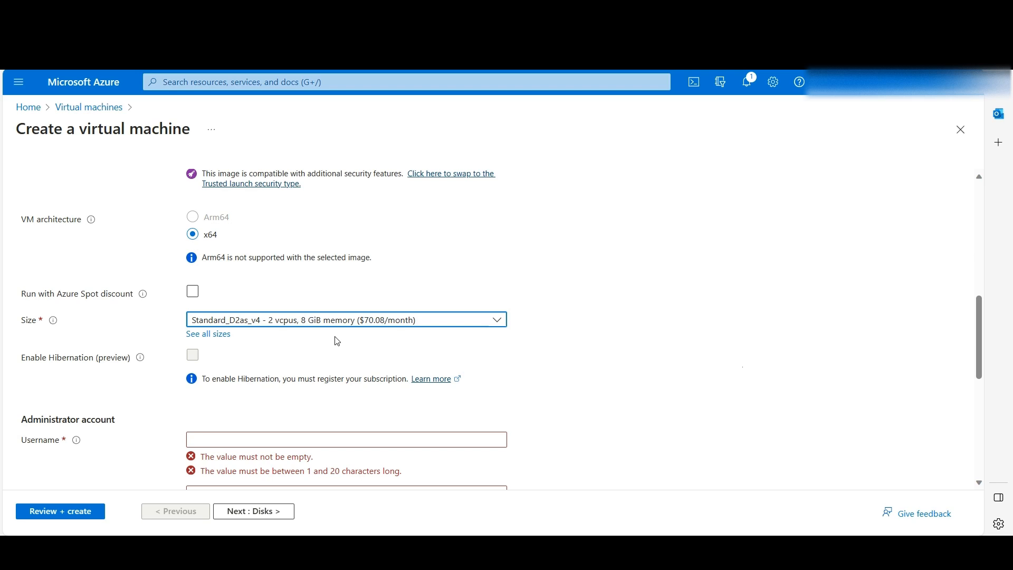
scroll(338, 341, "down", 1)
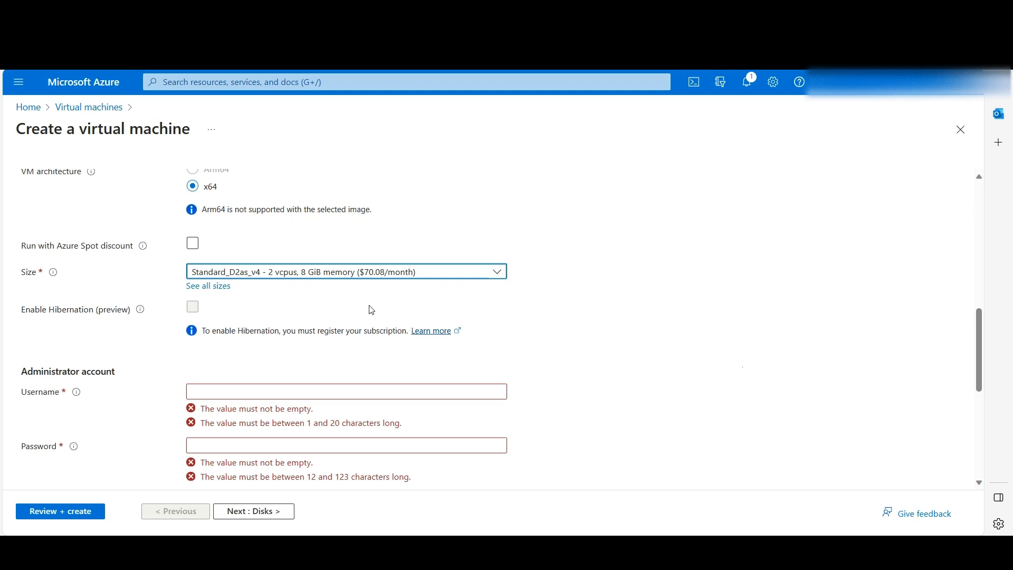
scroll(321, 308, "down", 1)
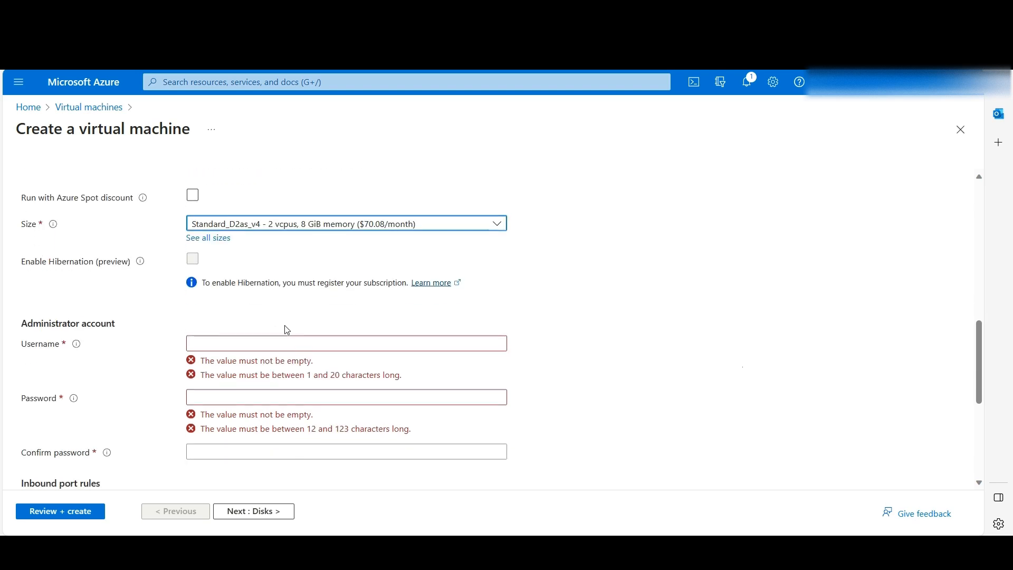
Enter the administrator username, checking it against the saved credentials note.
left_click(272, 343)
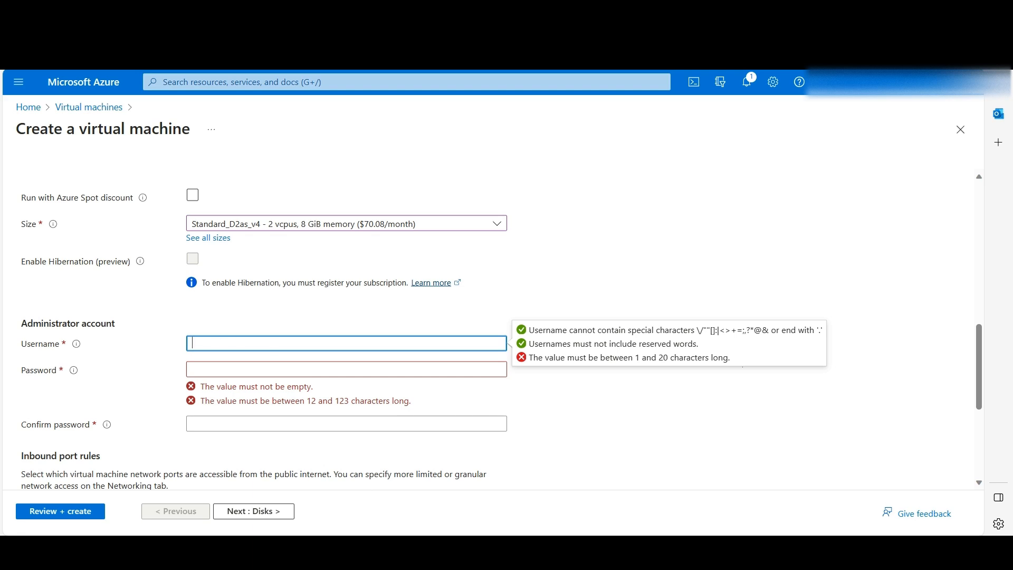
left_click(720, 551)
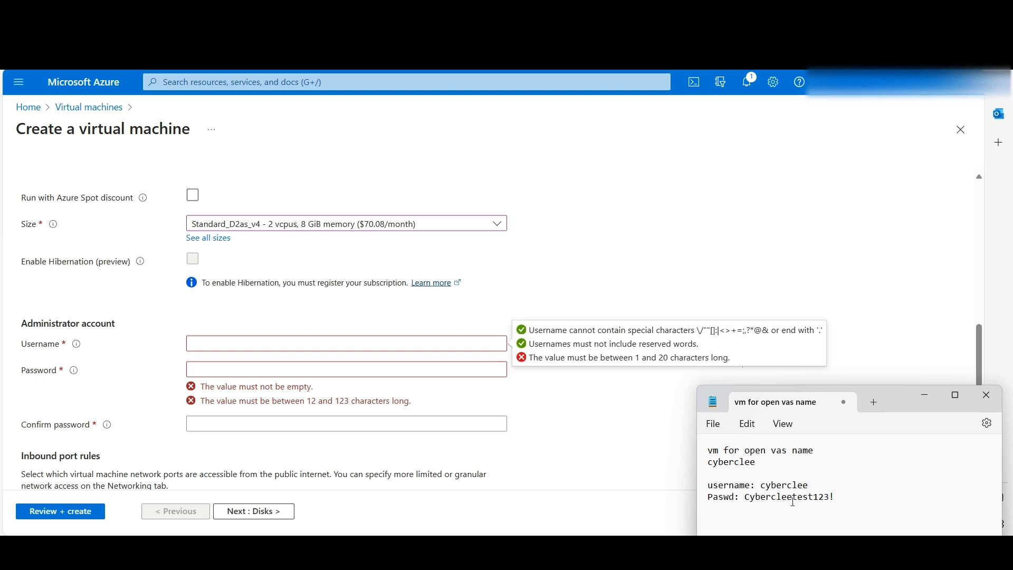
left_click(245, 340)
type("cyberclee")
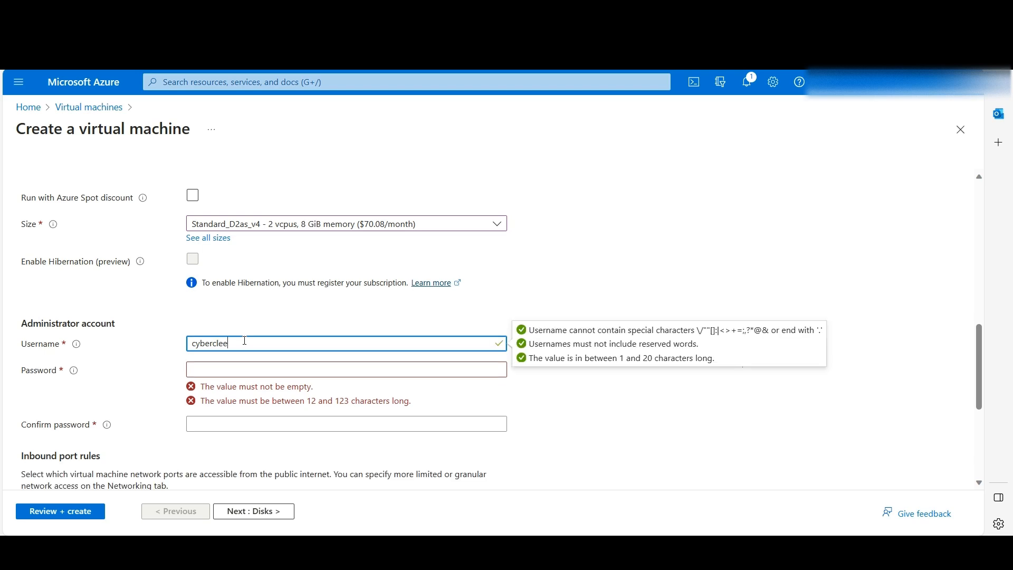
key("Tab")
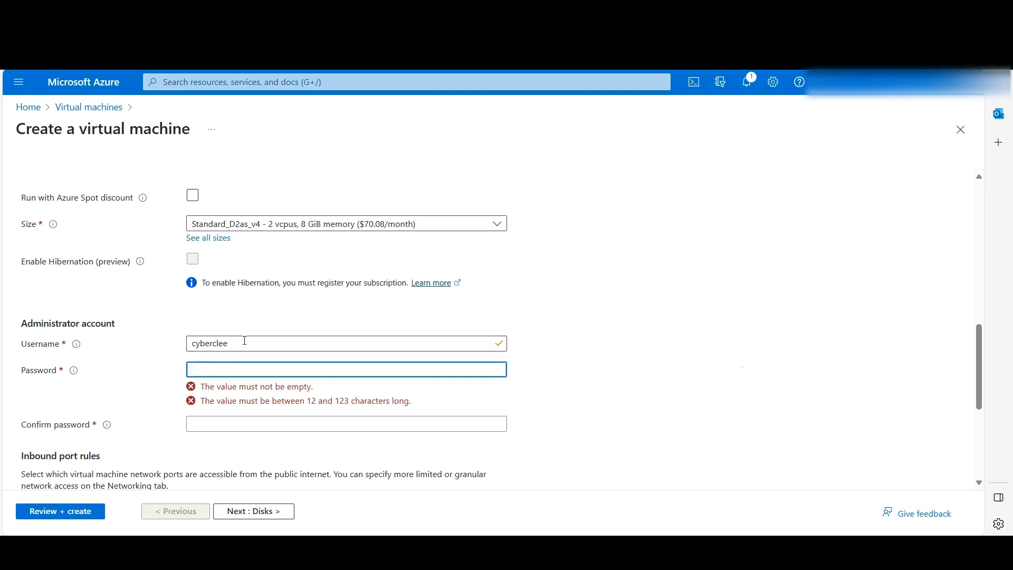
Enter the administrator password and retype it correctly in Confirm password.
key("alt+Tab")
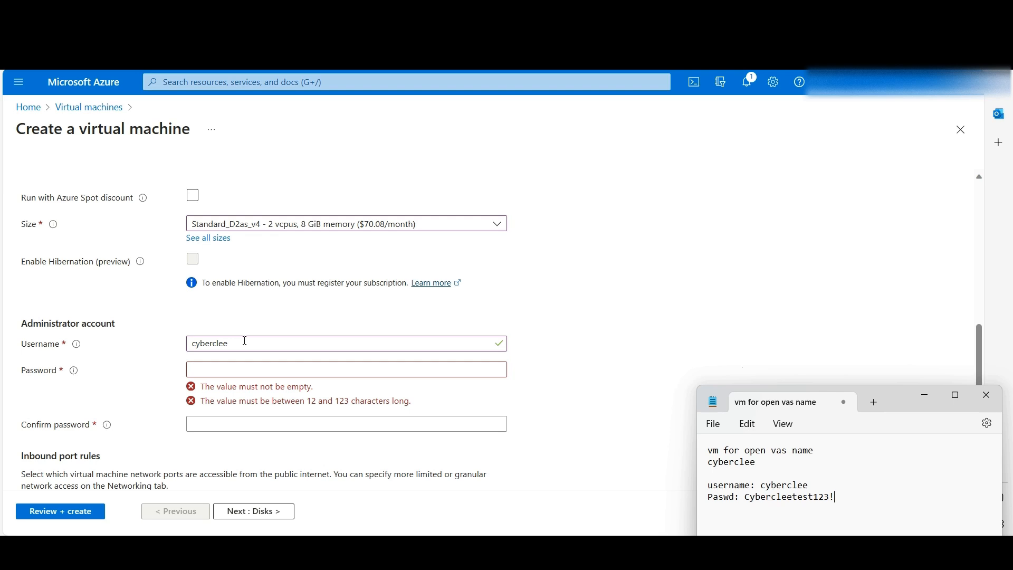
key("alt+Tab")
type("********")
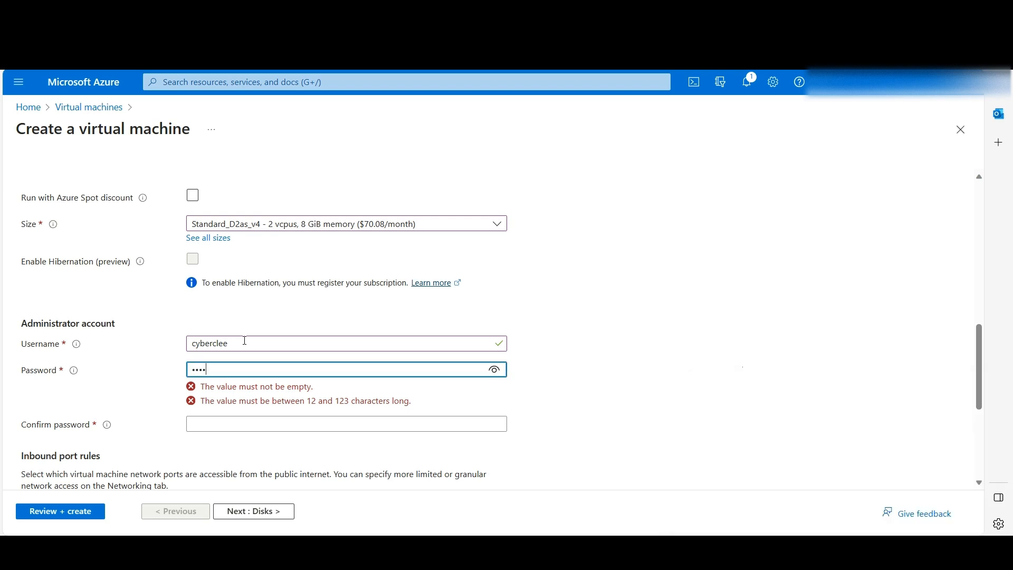
type("*******")
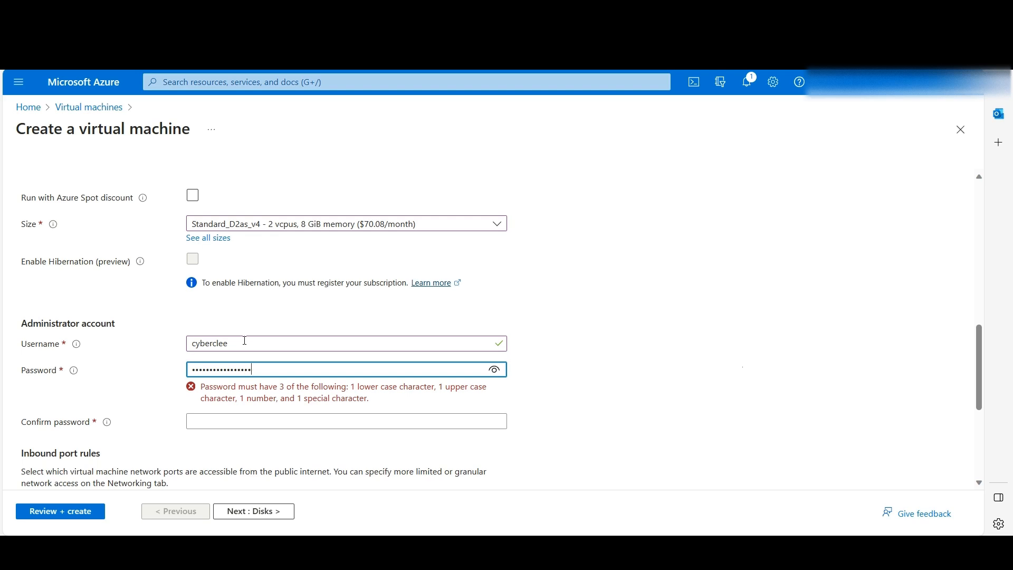
key("Tab")
type("****")
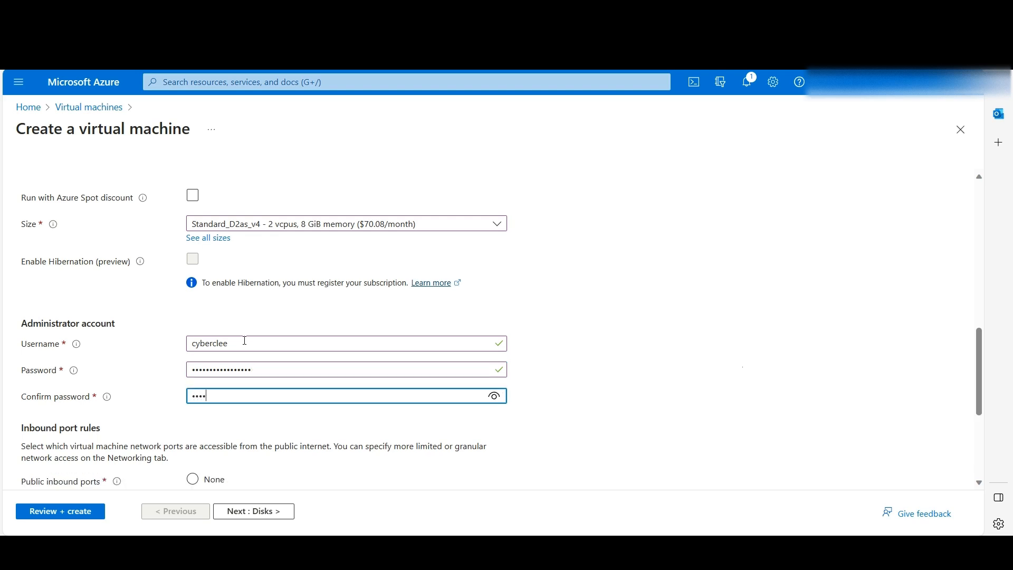
key("BackSpace")
key("BackSpace")
key("BackSpace")
key("BackSpace")
type("*********")
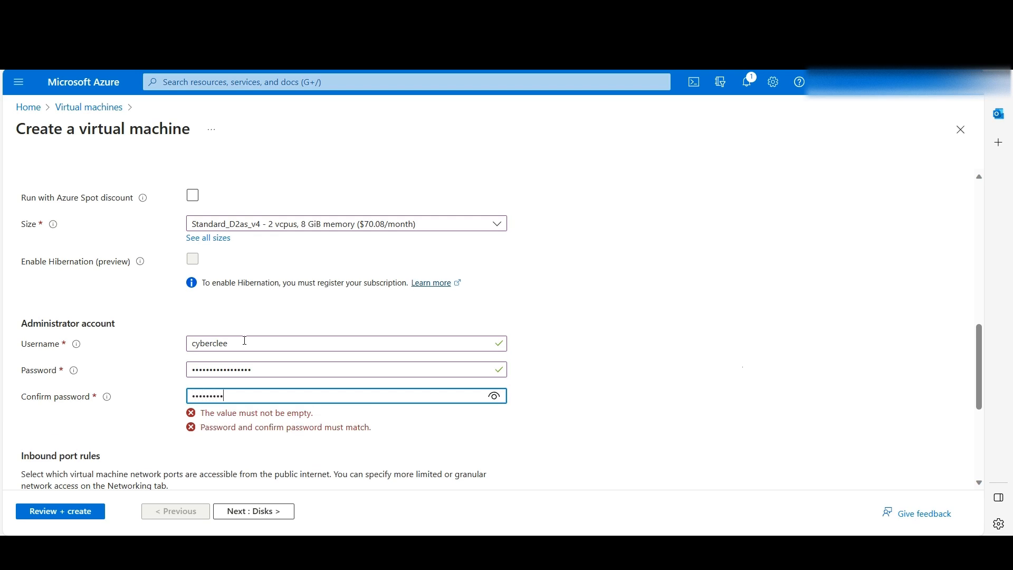
type("********")
Finish the password fields and confirm eligibility for the Windows 10/11 licence.
left_click(145, 413)
scroll(147, 411, "down", 4)
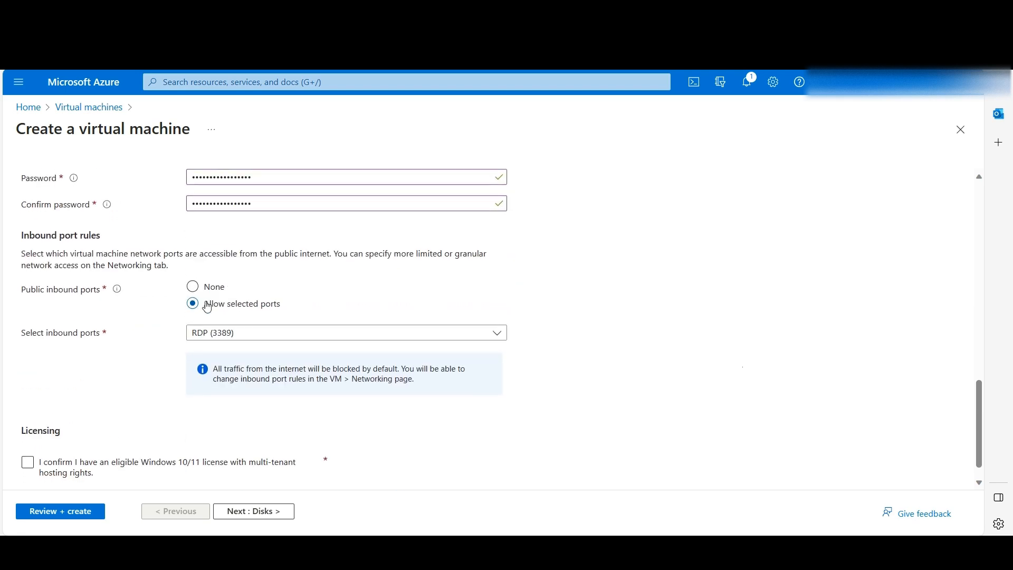
scroll(150, 377, "down", 1)
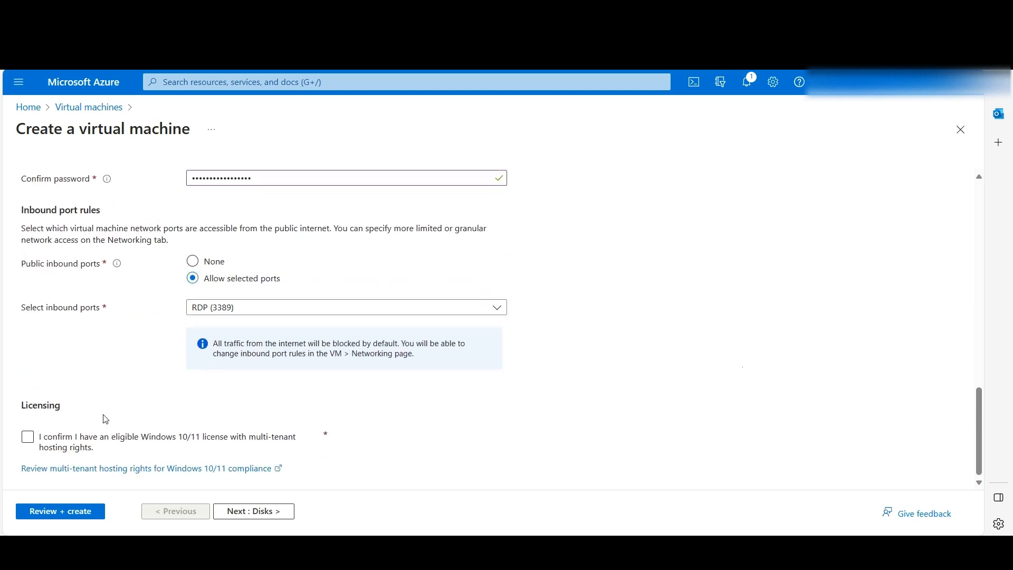
left_click(28, 438)
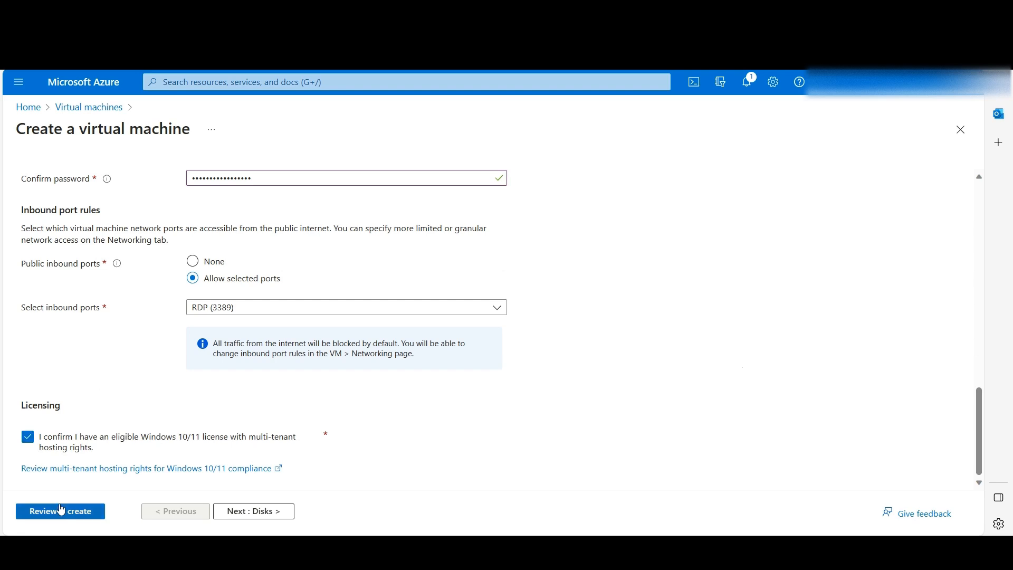
Advance past Disks and Networking, pass Review + create validation, and create the VM.
left_click(267, 511)
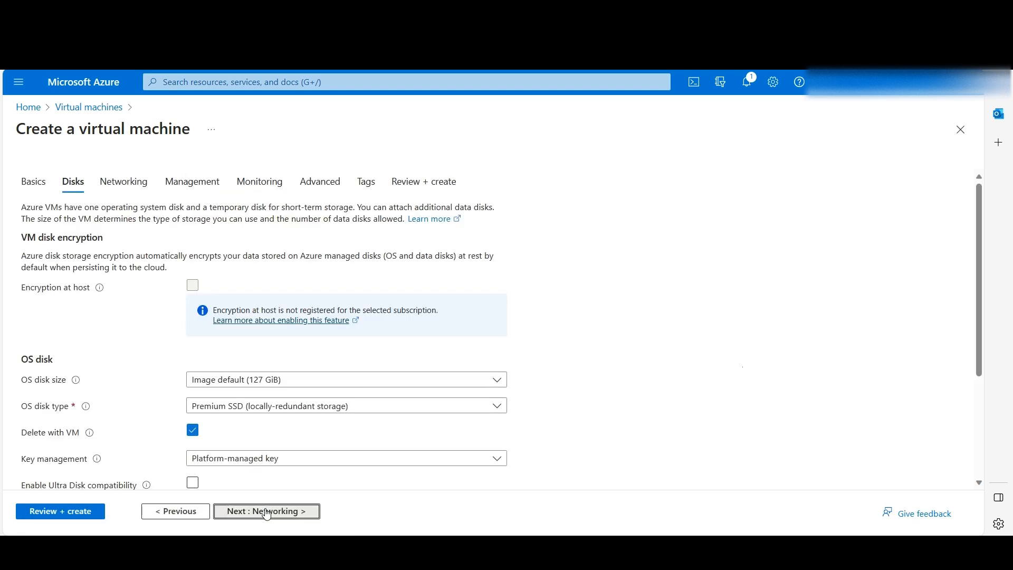
left_click(267, 512)
left_click(266, 512)
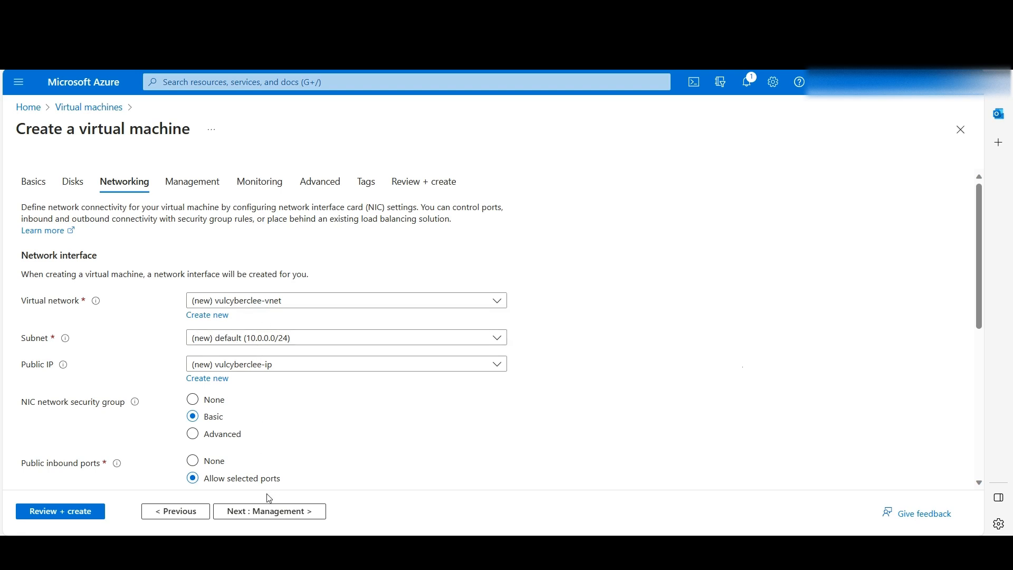
left_click(80, 513)
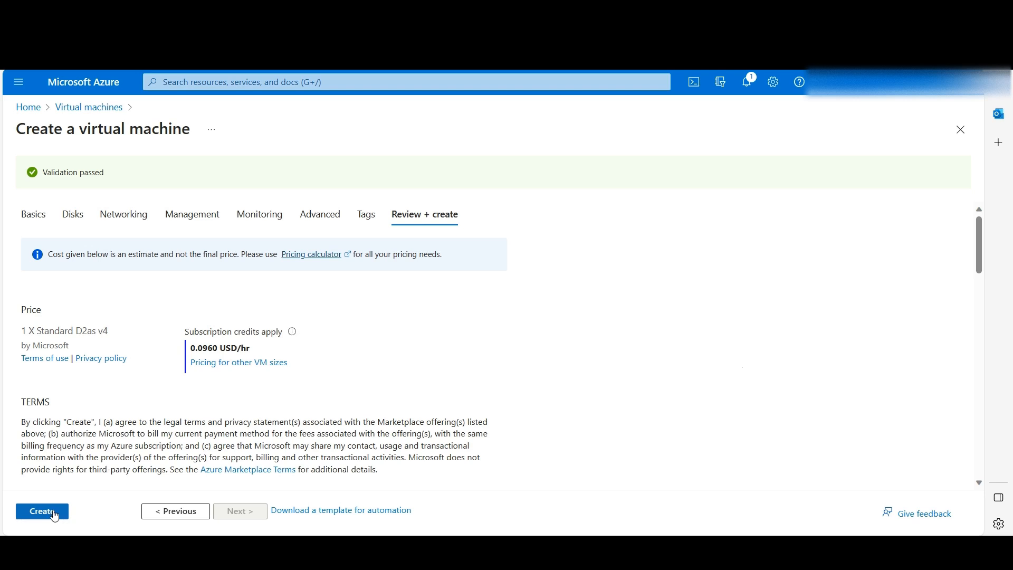
left_click(53, 514)
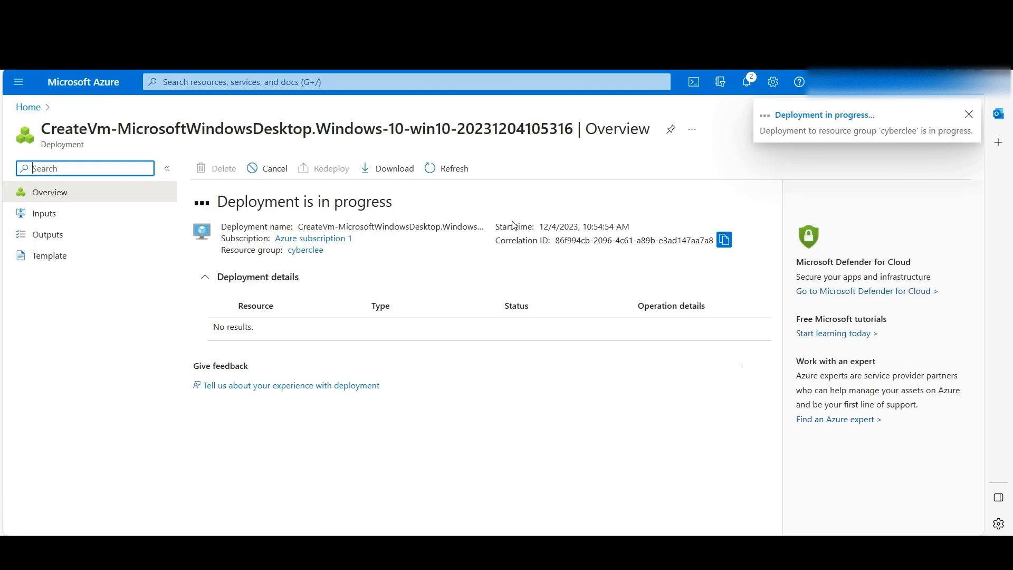
Go back to Home and open the running openVAS VM's overview from Recent resources.
left_click(29, 107)
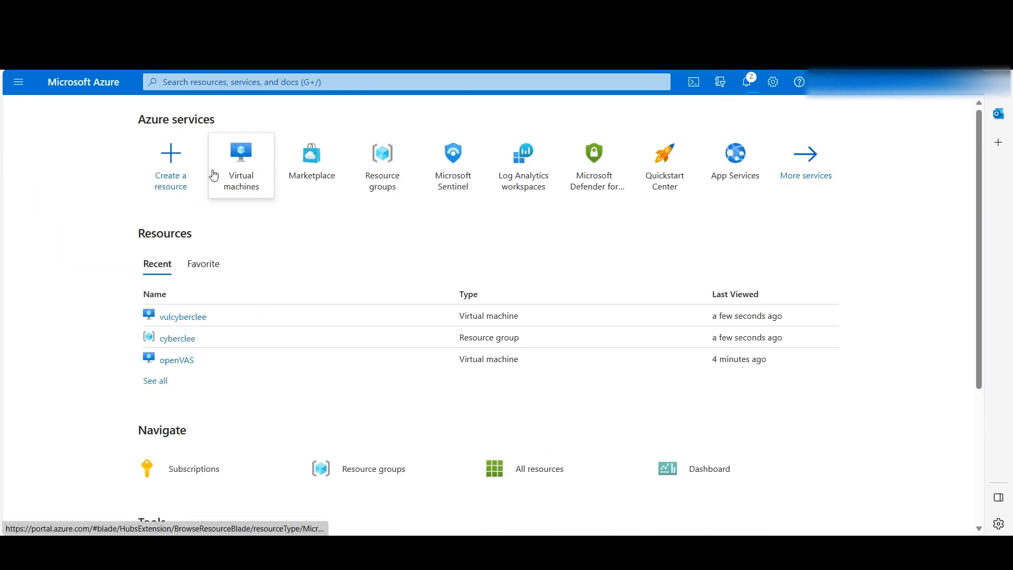
left_click(181, 360)
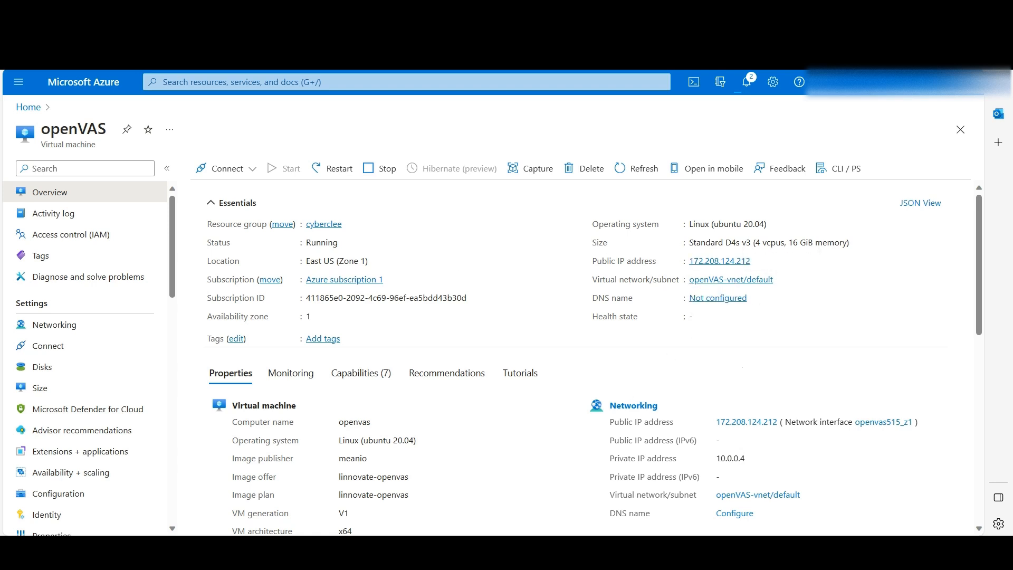
Launch Windows PowerShell and copy the openVAS VM's public IP address from Azure.
left_click(412, 552)
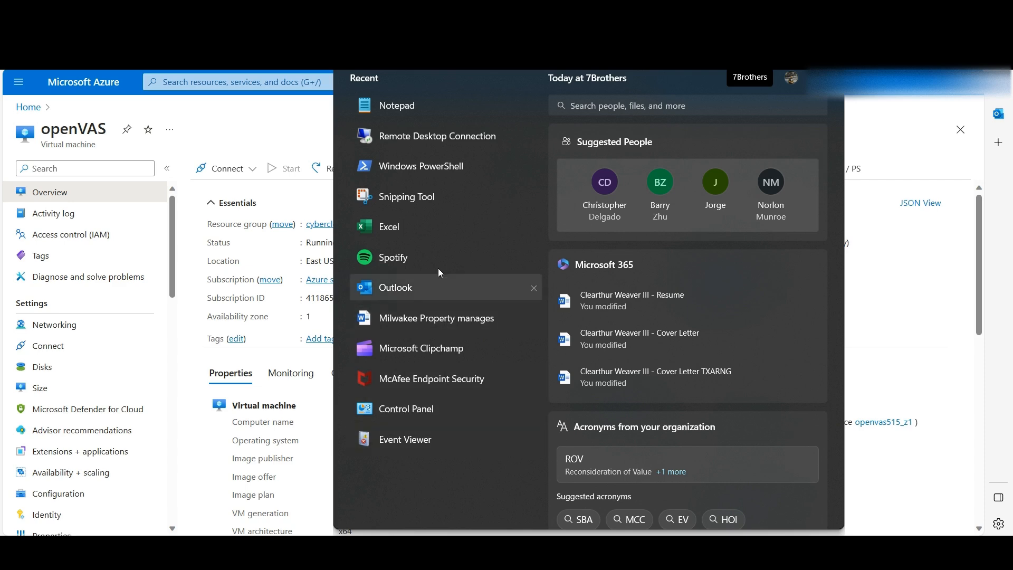
left_click(438, 167)
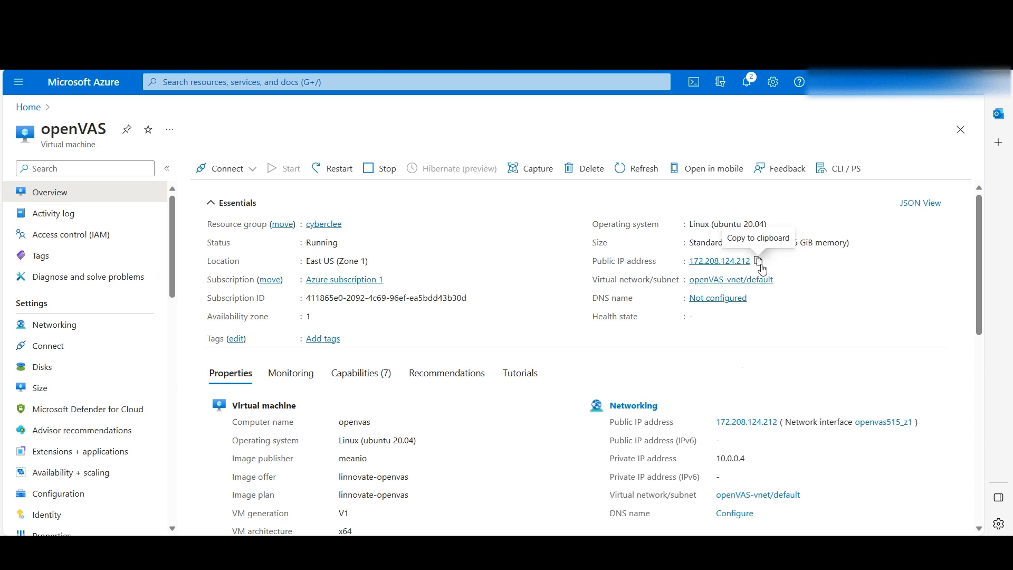
left_click(759, 262)
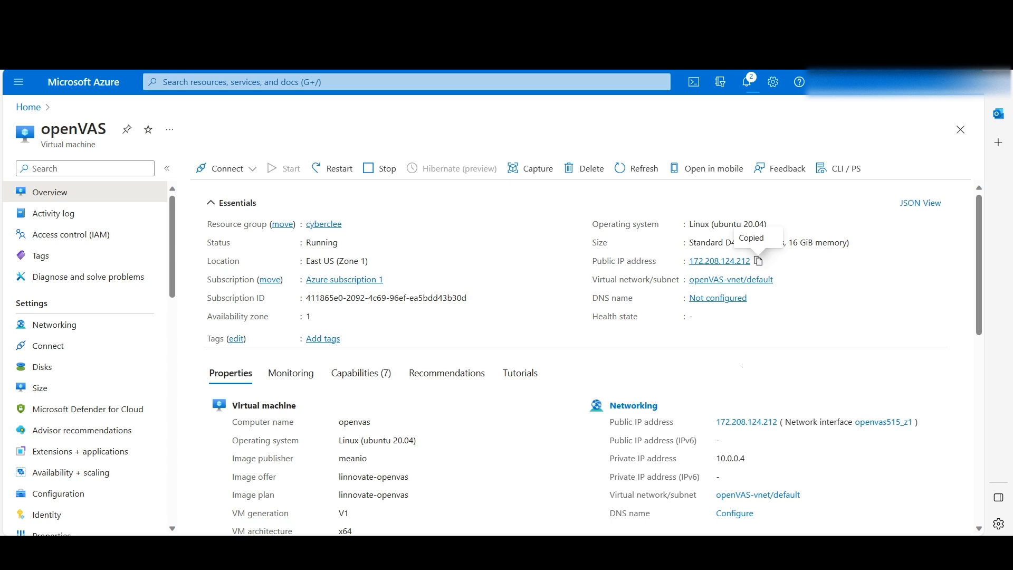
left_click(710, 554)
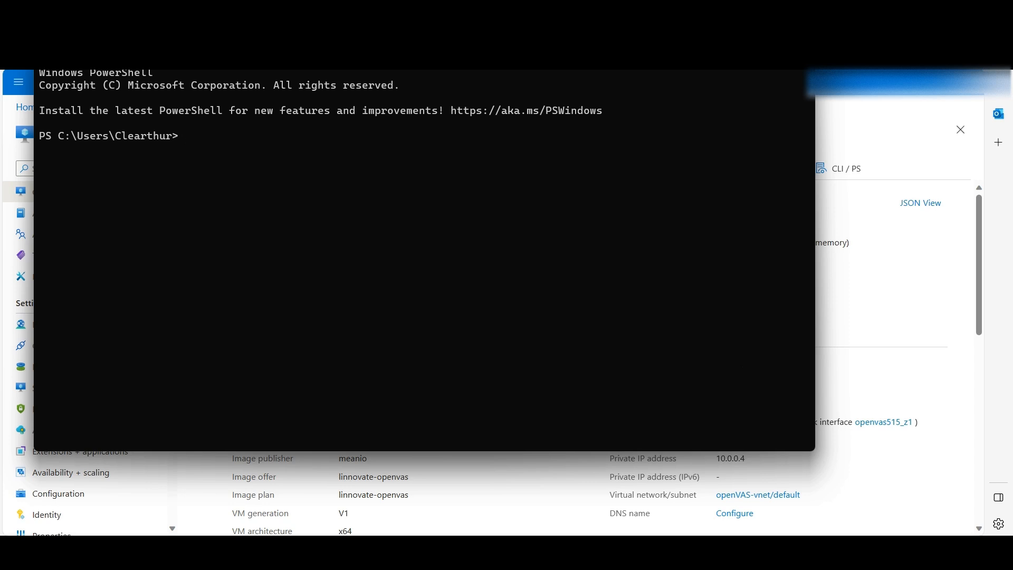
SSH into the openVAS VM as cyberclee at its pasted public IP, accepting the host key.
type("ssh")
key("alt+Tab")
key("Tab")
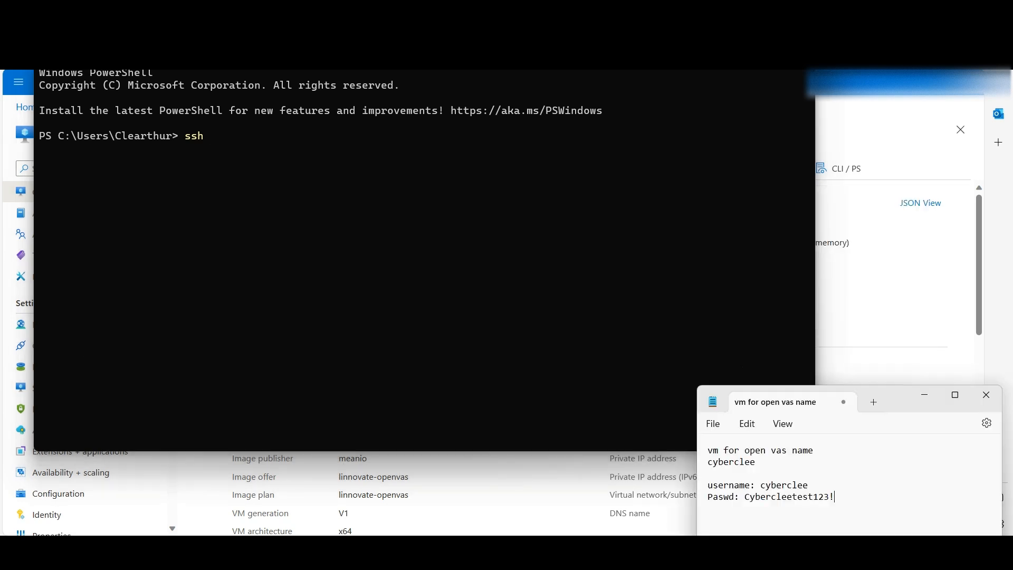
key("alt+Tab")
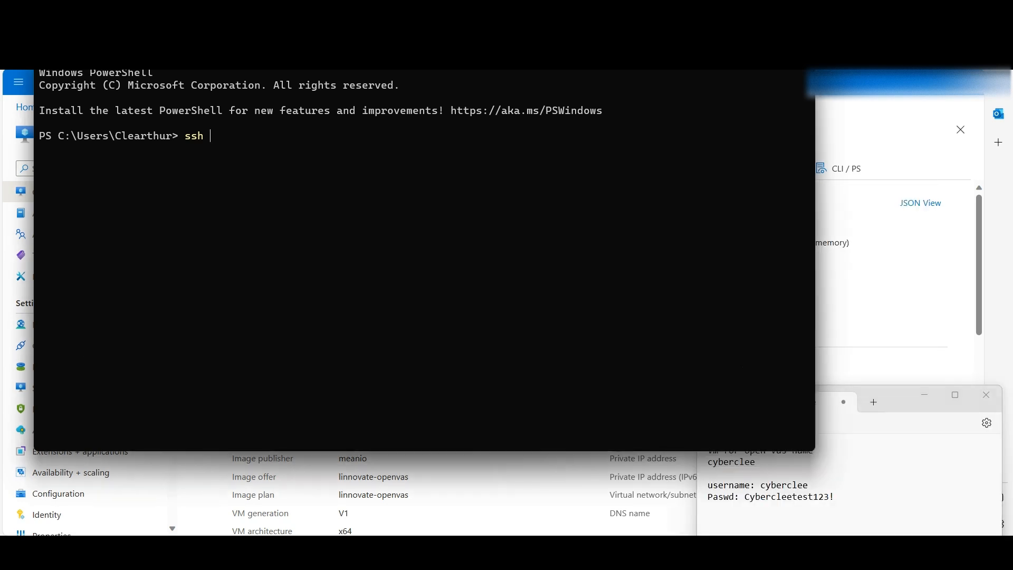
type("cyberclee@")
key("ctrl+v")
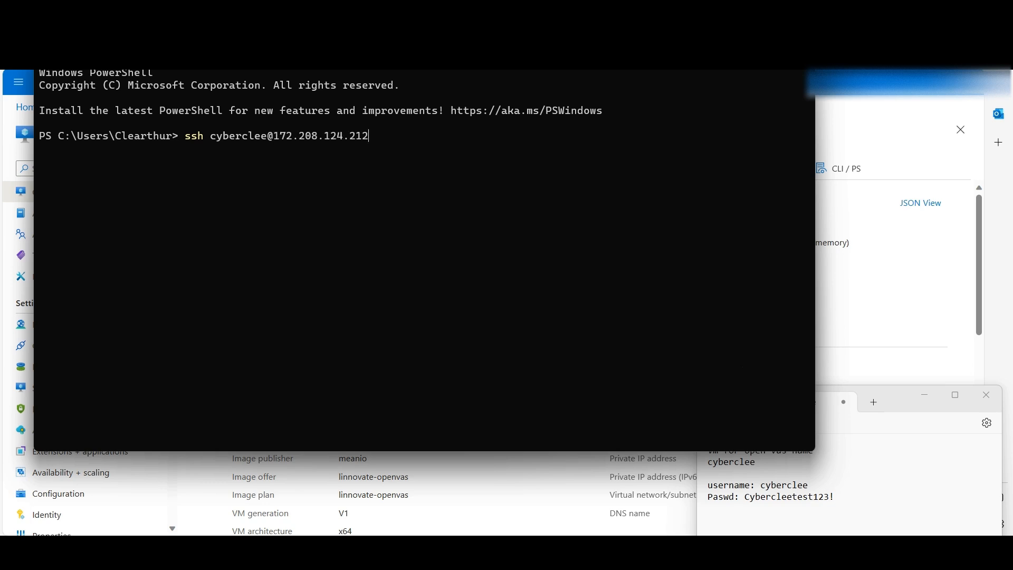
key("Return")
type("yes")
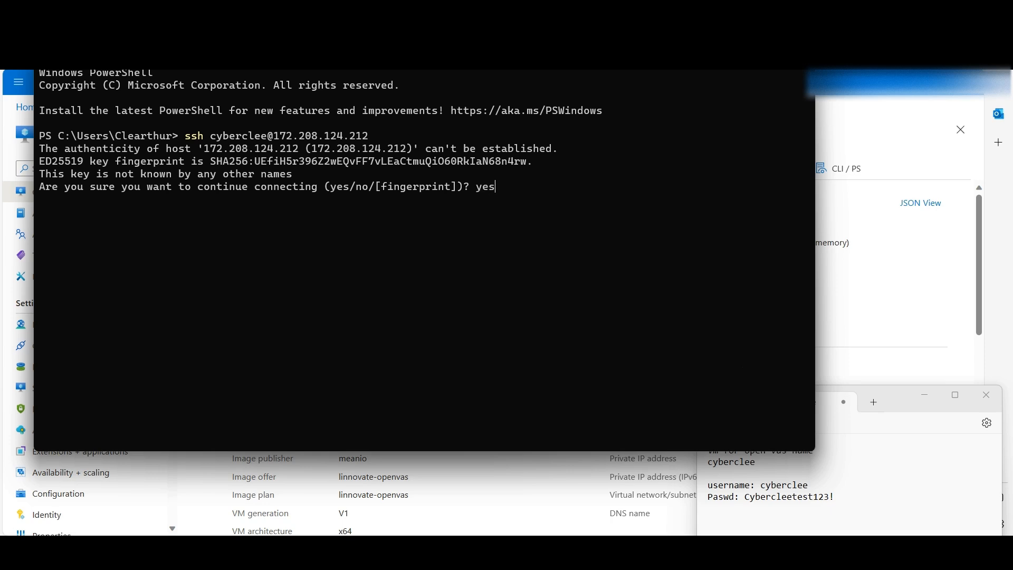
key("Return")
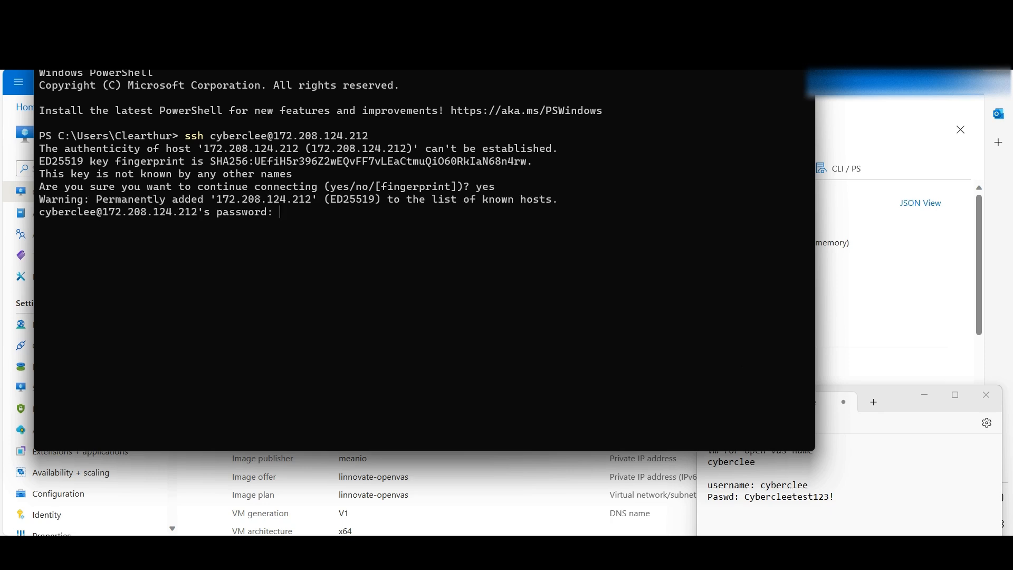
Enter the VM password from the credentials notes, then return to the openVAS VM overview.
key("alt+Tab")
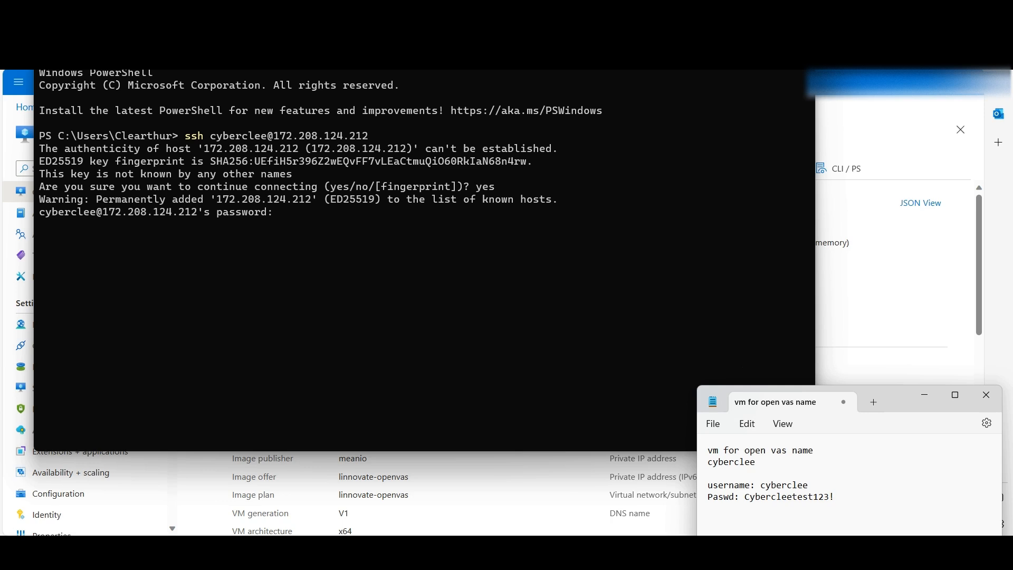
left_click_drag(839, 506, 748, 509)
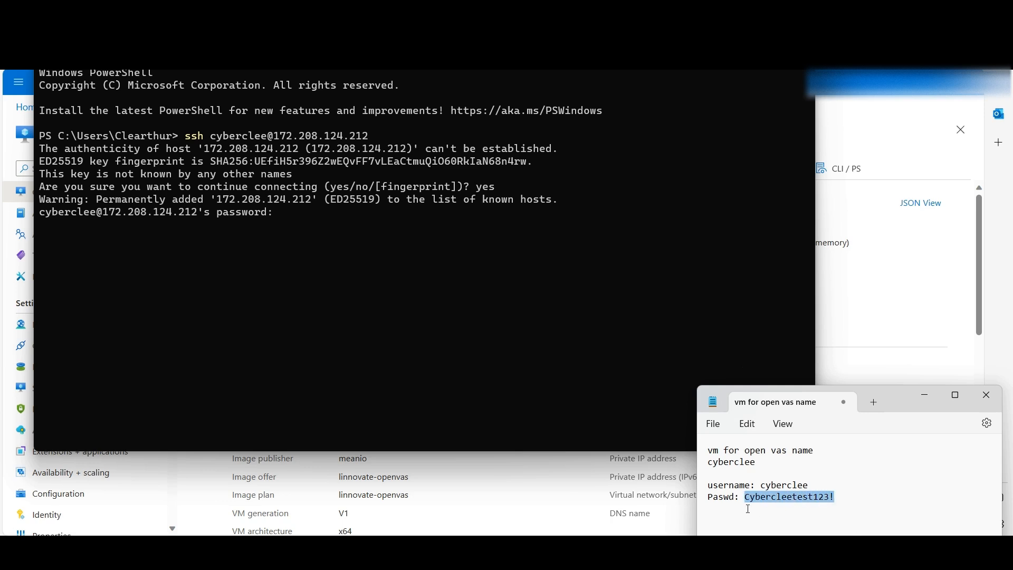
key("alt+Tab")
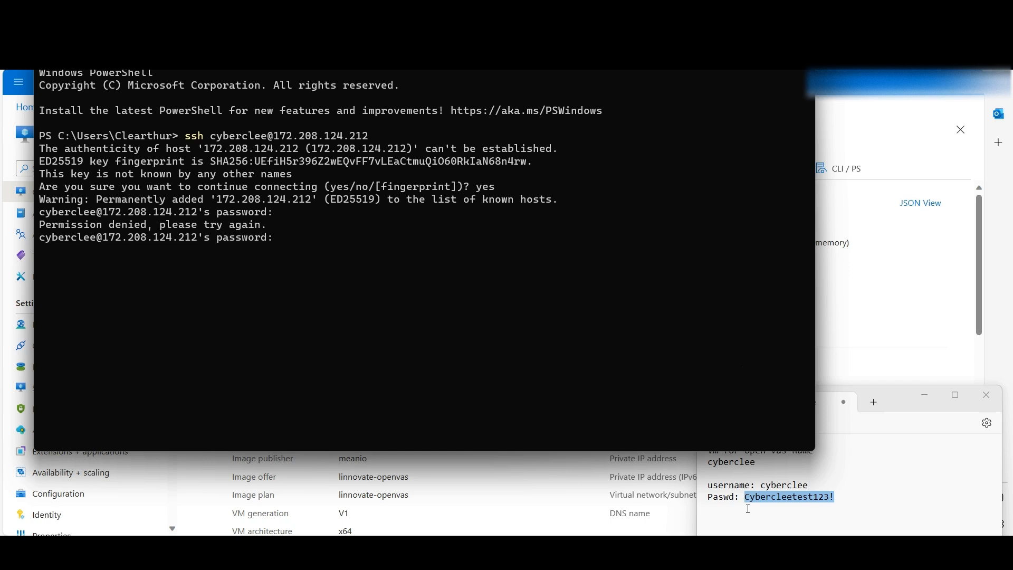
key("alt+Tab")
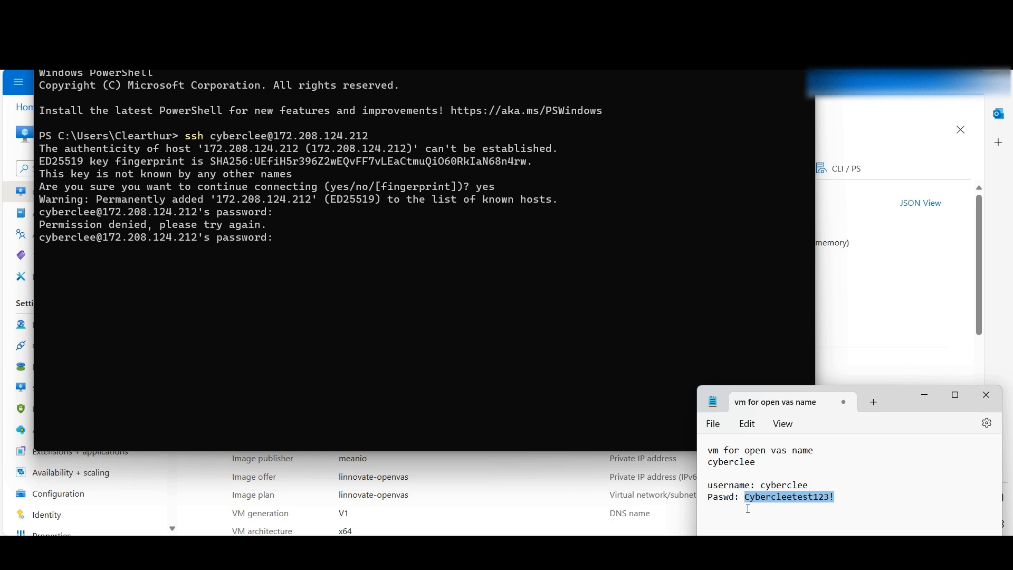
key("alt+Tab")
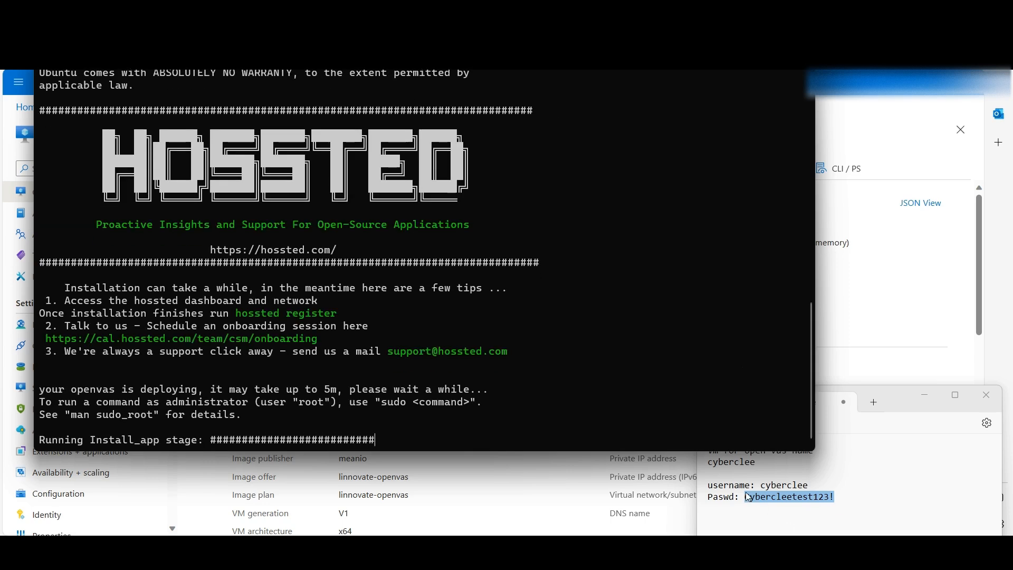
left_click(751, 498)
key("BackSpace")
type("c")
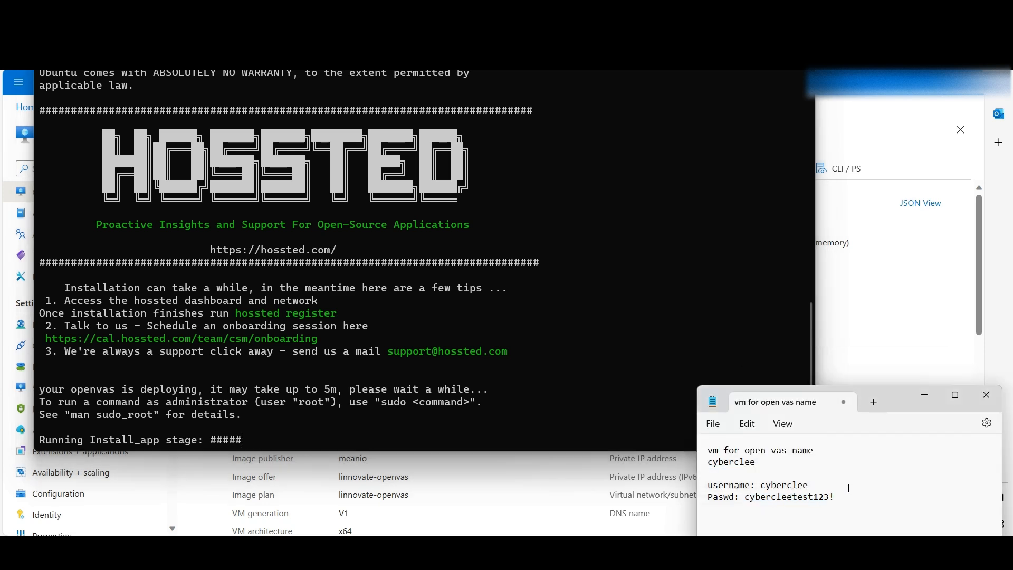
left_click(928, 393)
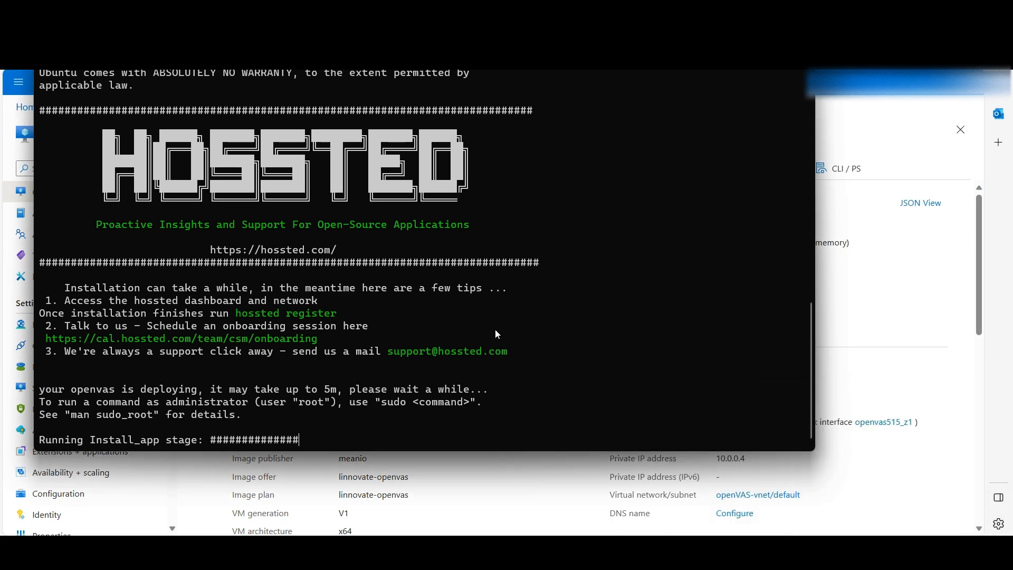
left_click(481, 484)
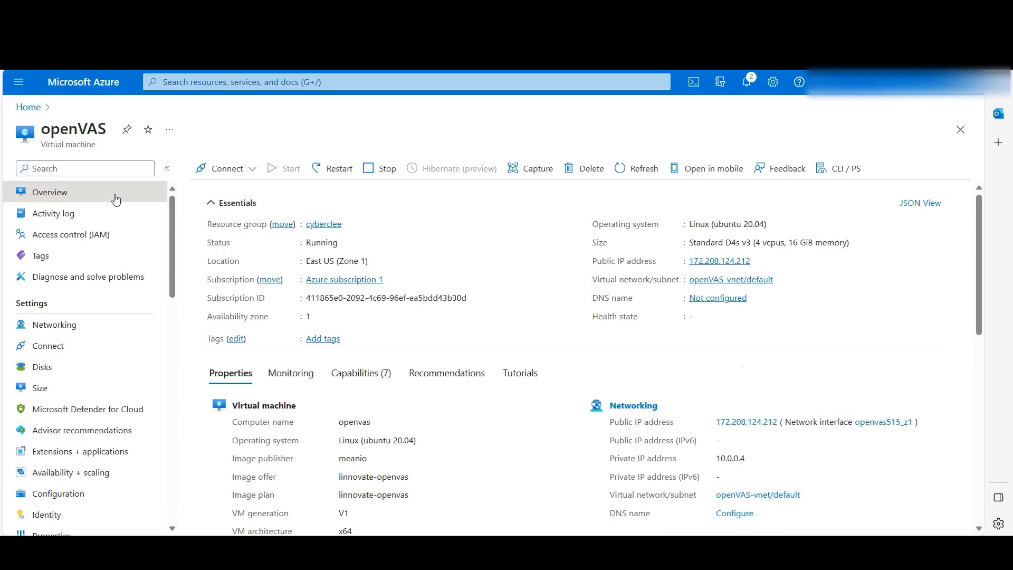
Check the vulcyberclee VM overview, dismiss the deployment notification, and return to the install terminal.
left_click(28, 107)
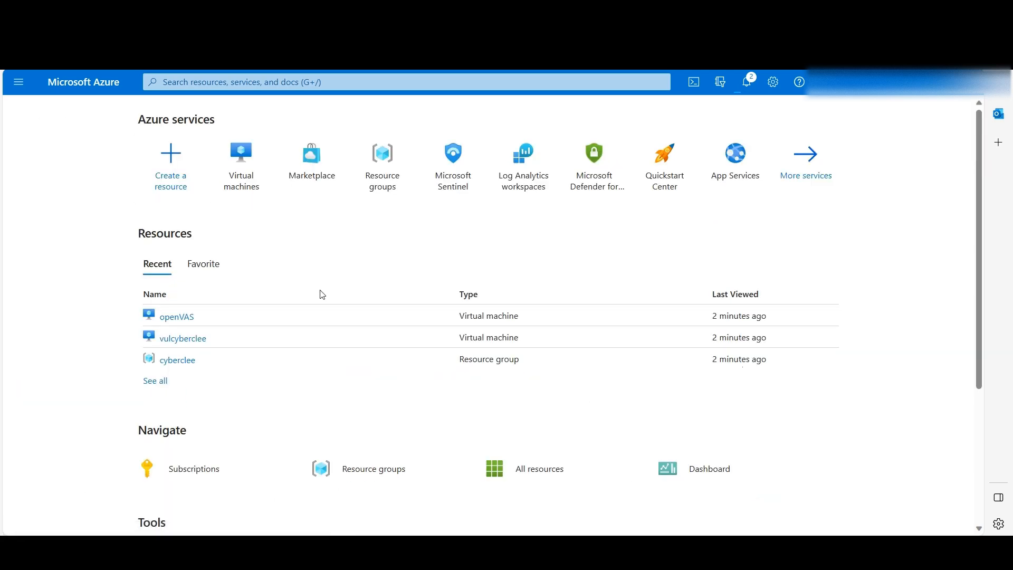
left_click(186, 342)
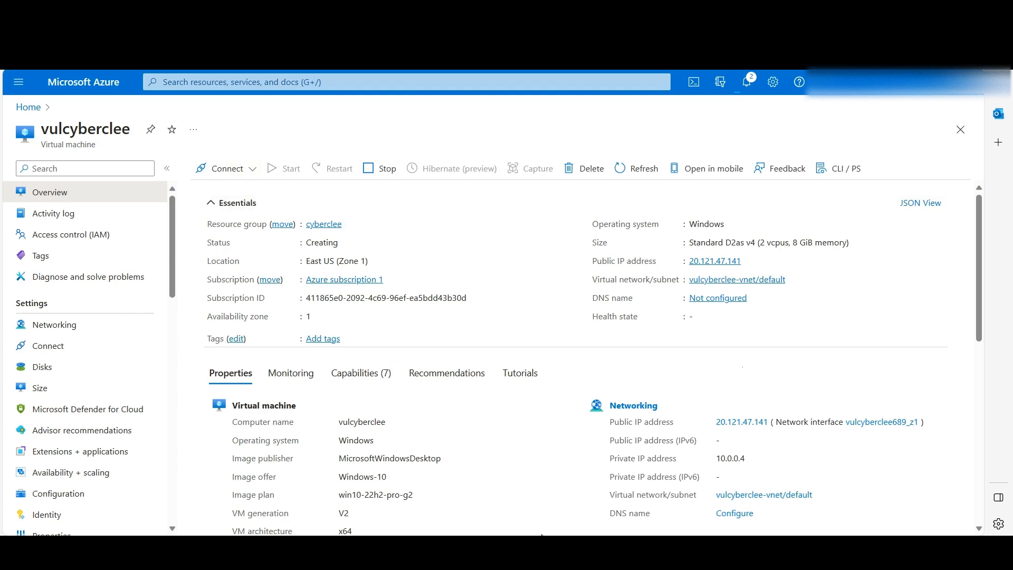
left_click(606, 551)
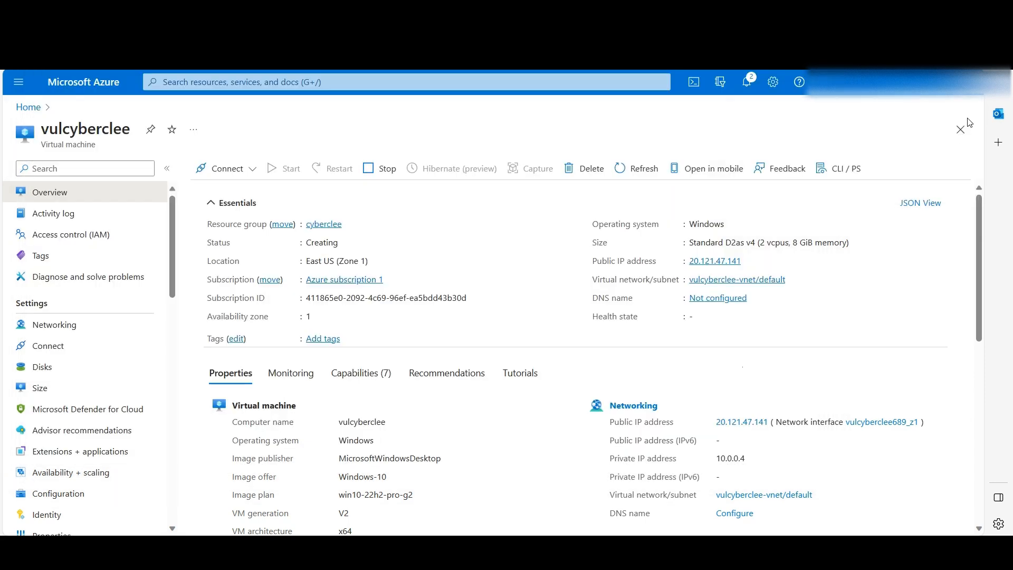
left_click(969, 114)
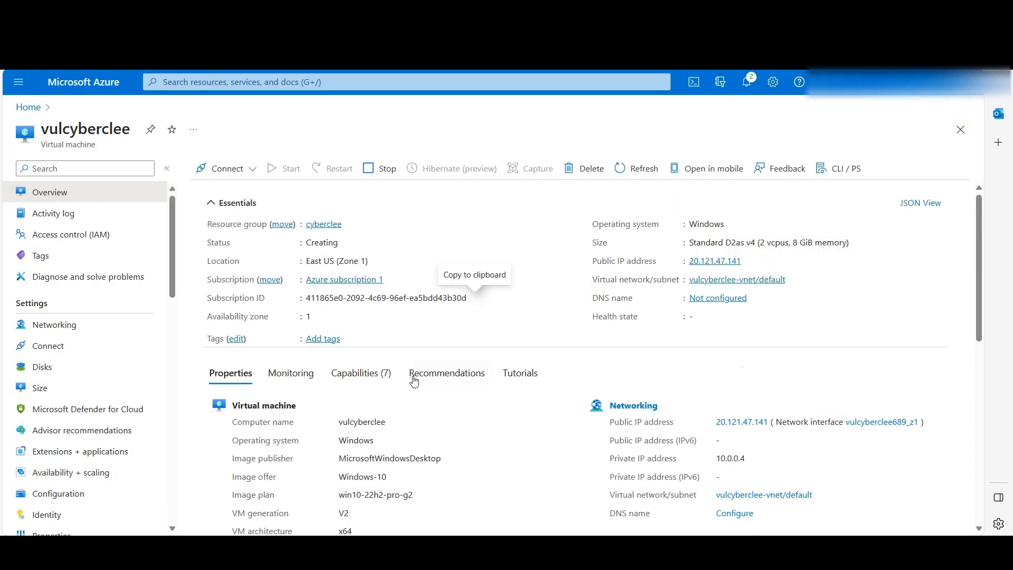
key("alt+Tab")
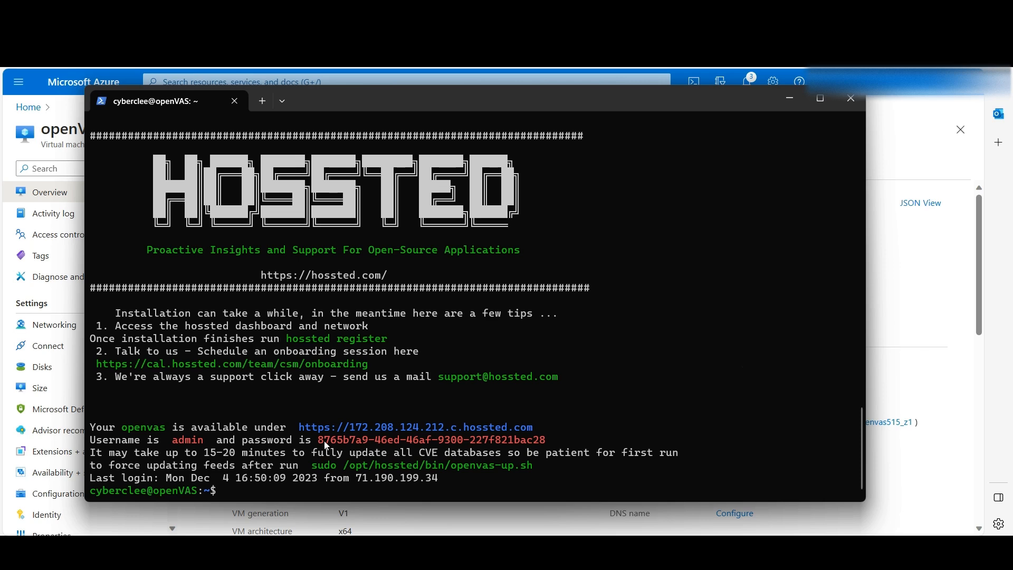
Open the hossted.com OpenVAS address in the browser and copy the generated admin password.
left_click(507, 426, "ctrl")
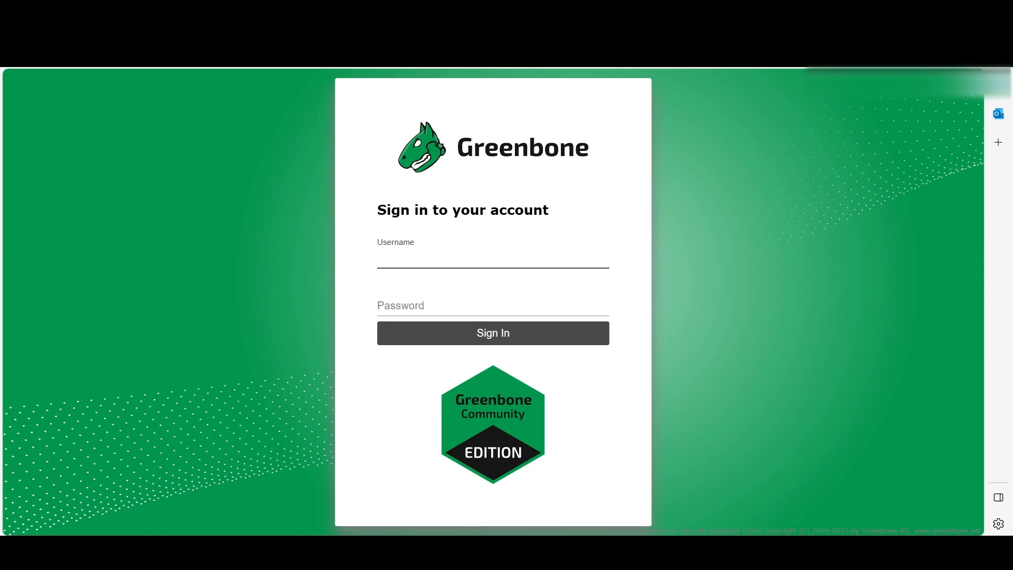
key("alt+Tab")
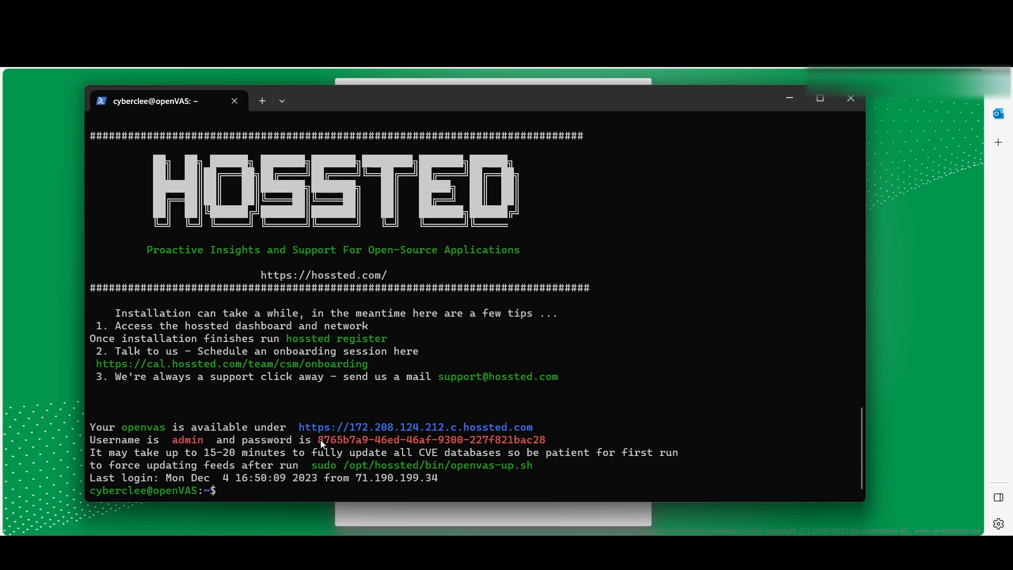
left_click_drag(410, 440, 519, 442)
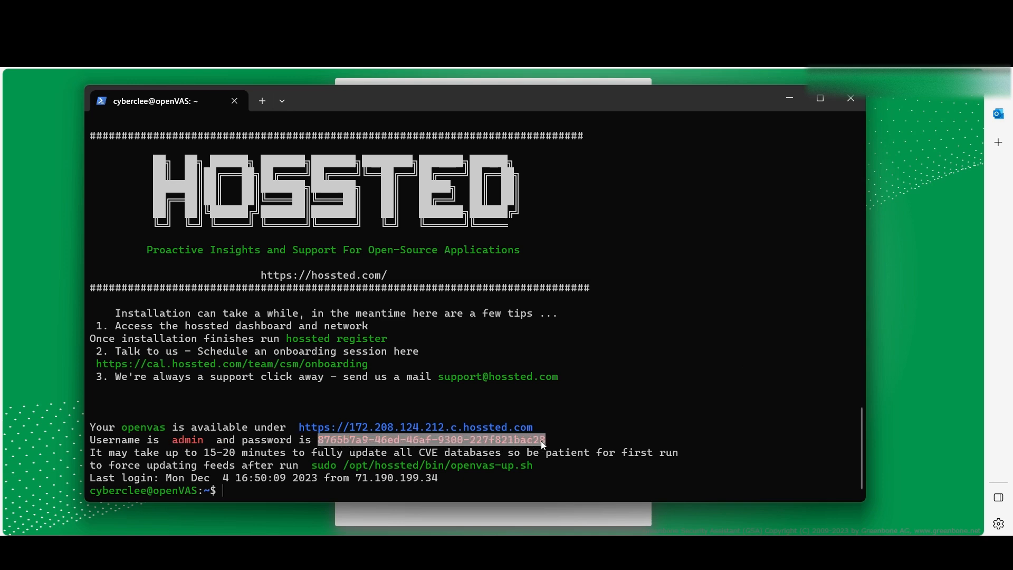
key("ctrl+c")
key("alt+Tab")
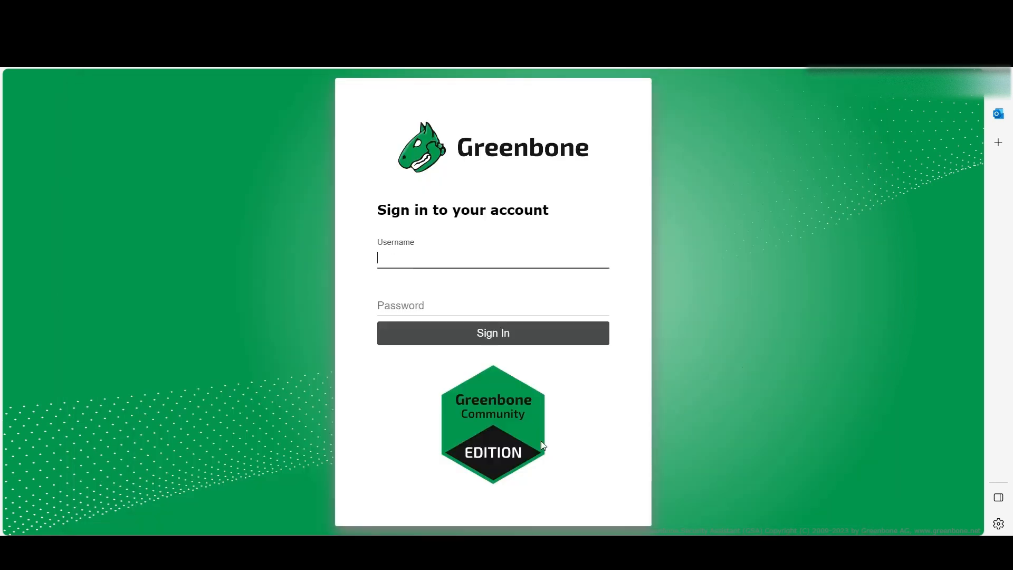
key("alt+Tab")
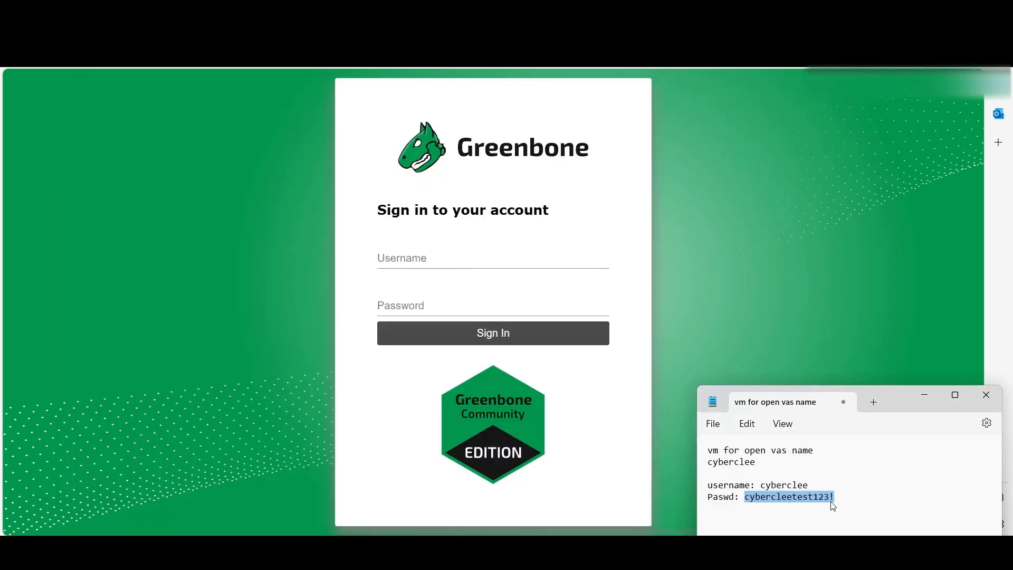
Add 'openvas/greenbone', 'user: admin' and the pasted admin password to the Notepad notes.
left_click(853, 498)
key("Return")
type("openvas")
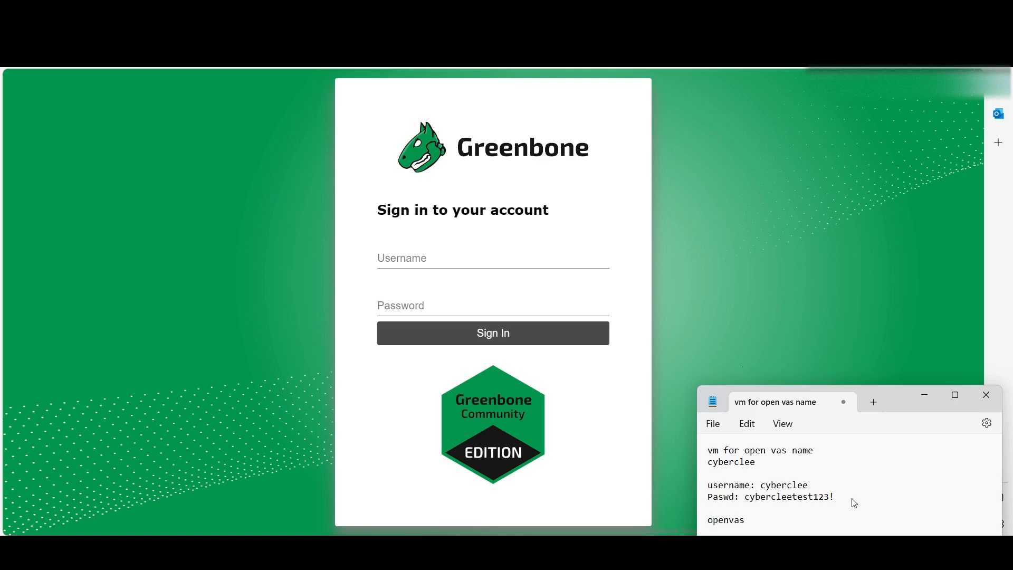
type("/green")
type("bone")
type("user")
type(": admin")
key("Return")
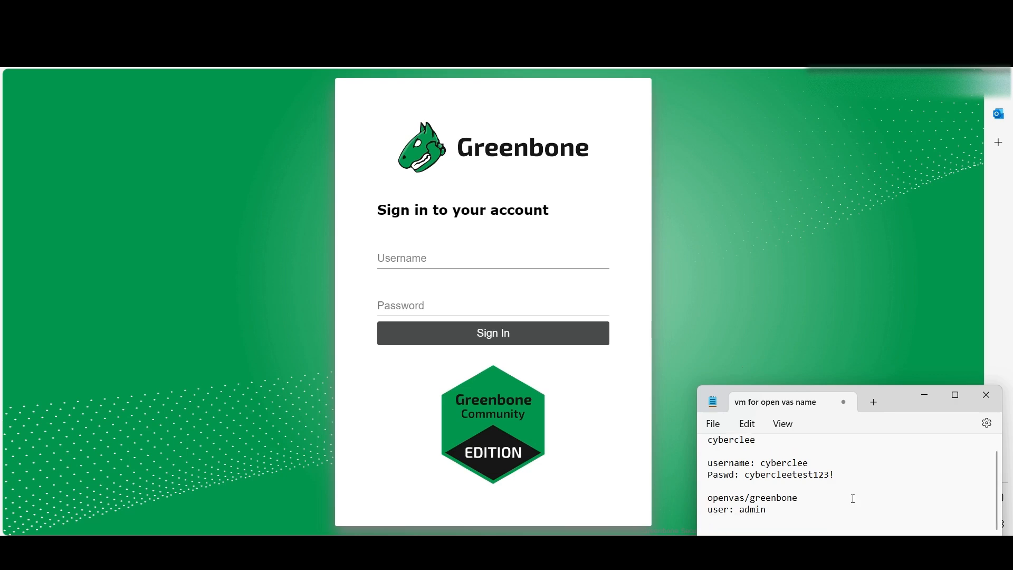
type("Password:")
key("ctrl+v")
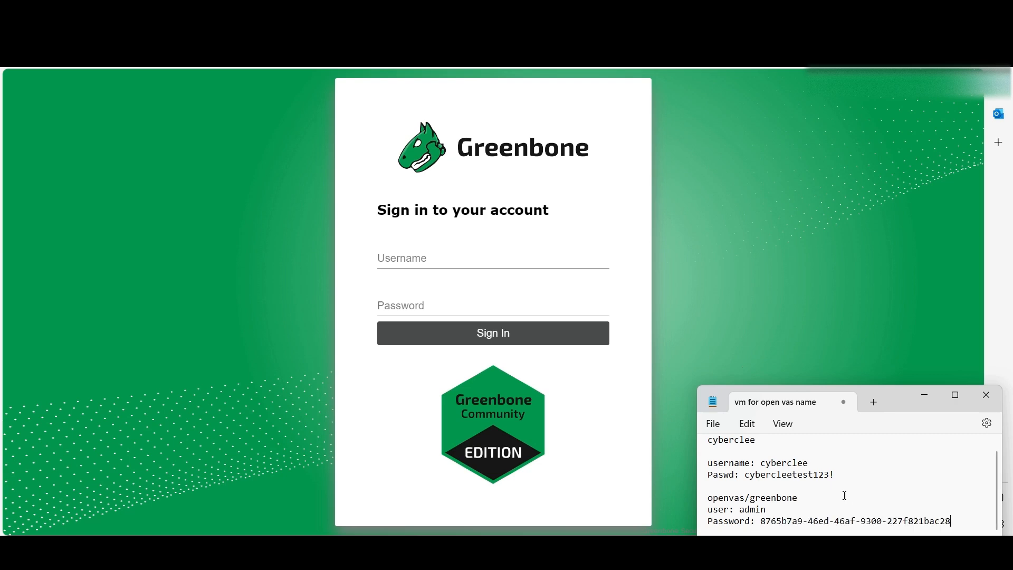
Sign in to Greenbone as admin with the pasted password.
left_click(398, 254)
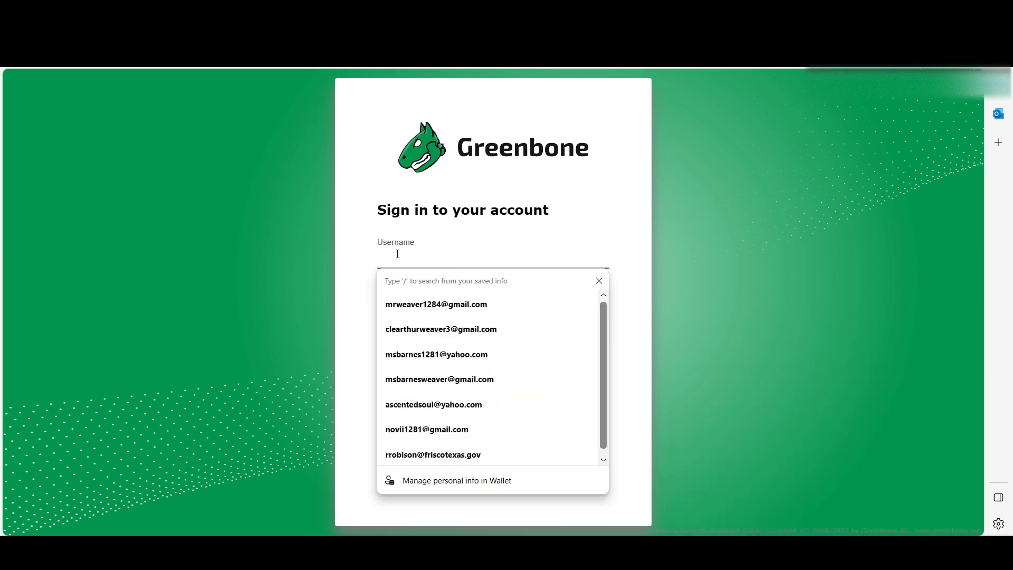
type("adm")
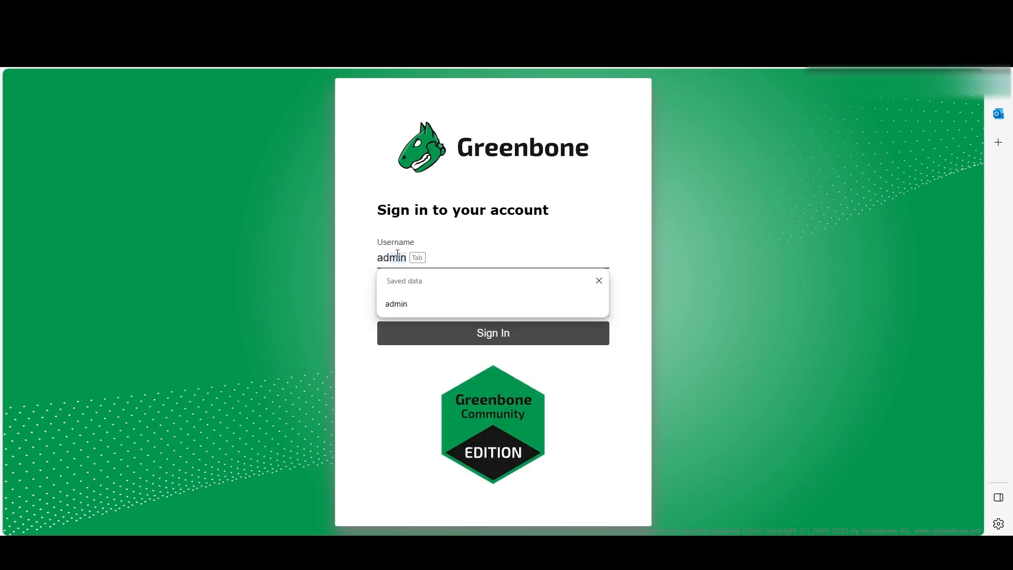
key("Tab")
key("Tab")
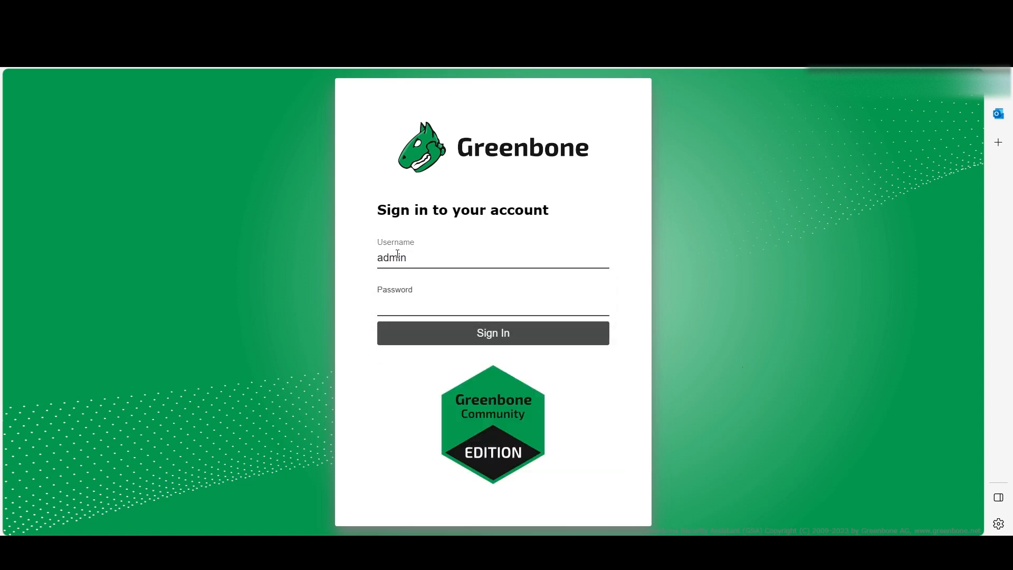
key("ctrl+v")
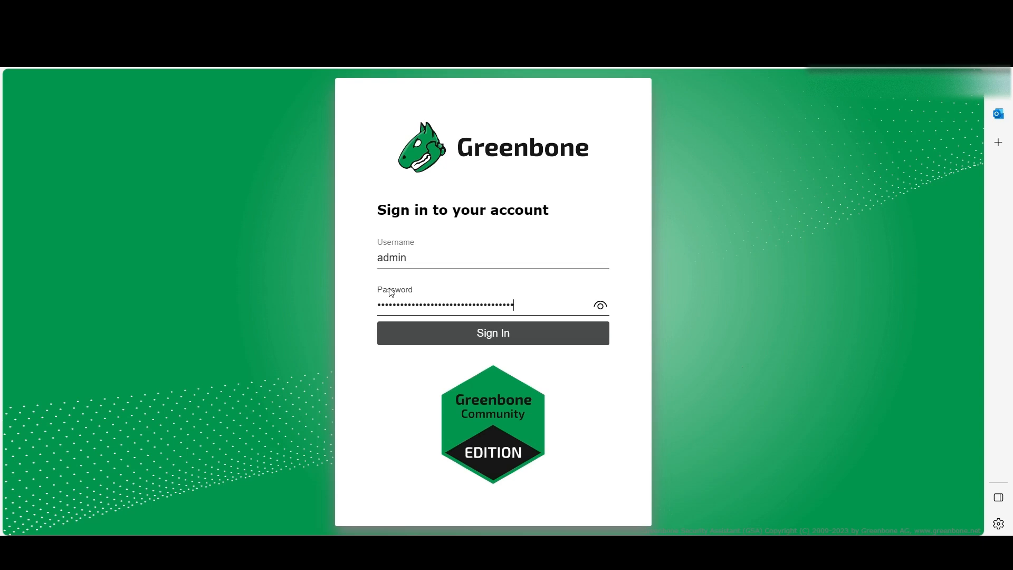
left_click(421, 339)
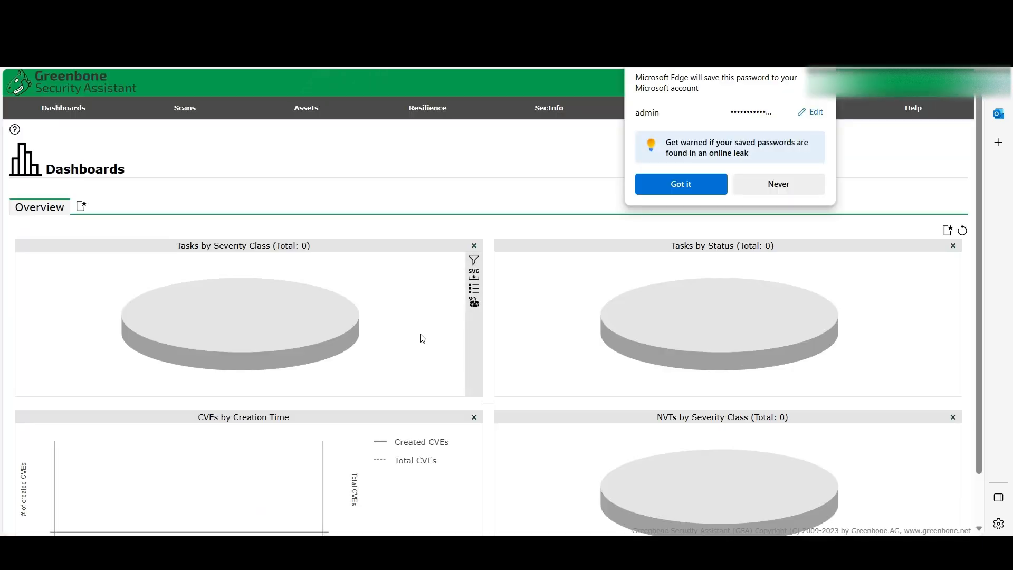
Dismiss Edge's save-password prompt and open Assets > Hosts.
left_click(681, 184)
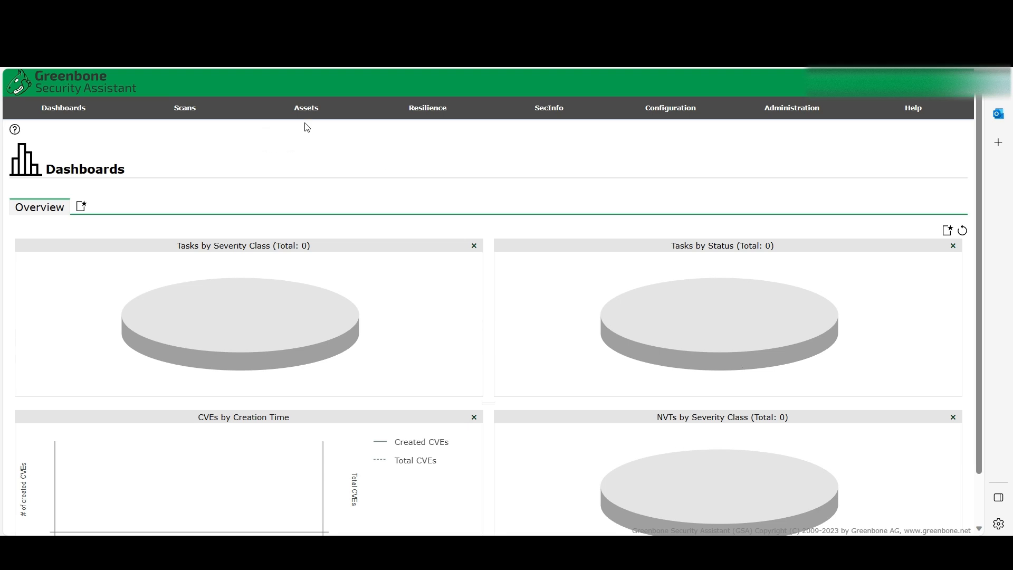
left_click(294, 126)
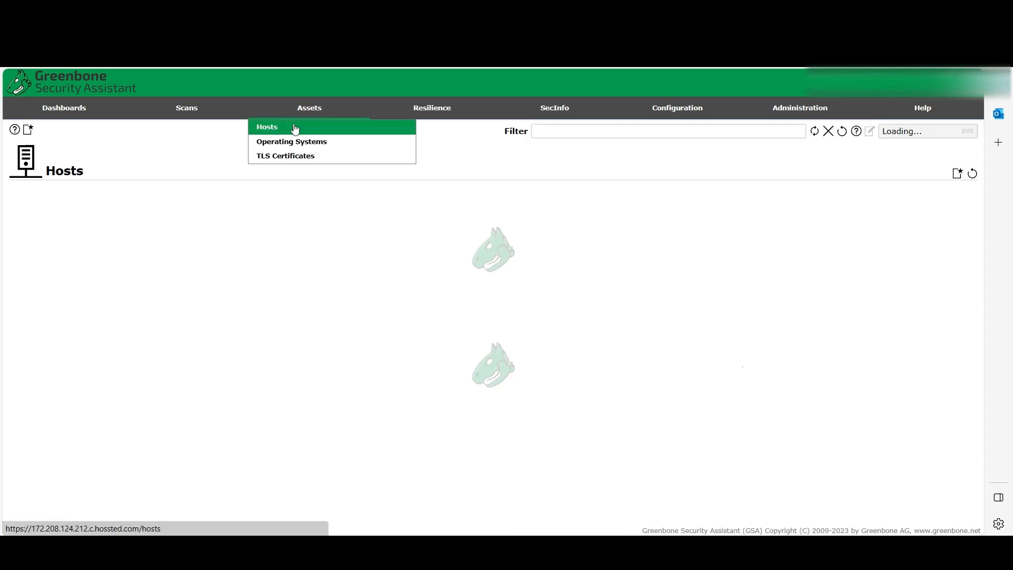
Open a New Host form, then grab vulcyberclee's private IP 10.0.0.4 from its Azure overview.
left_click(28, 129)
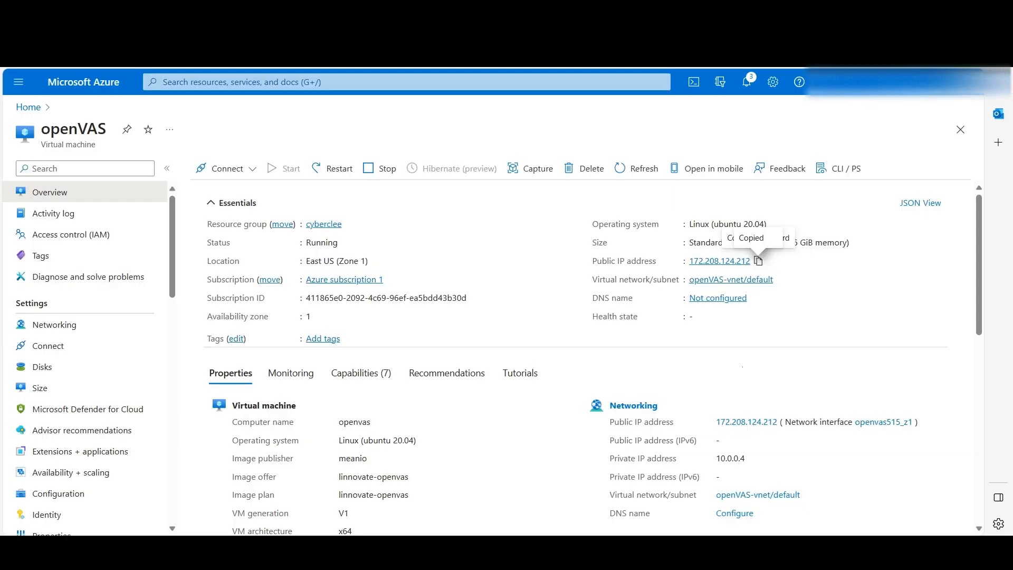
left_click(32, 108)
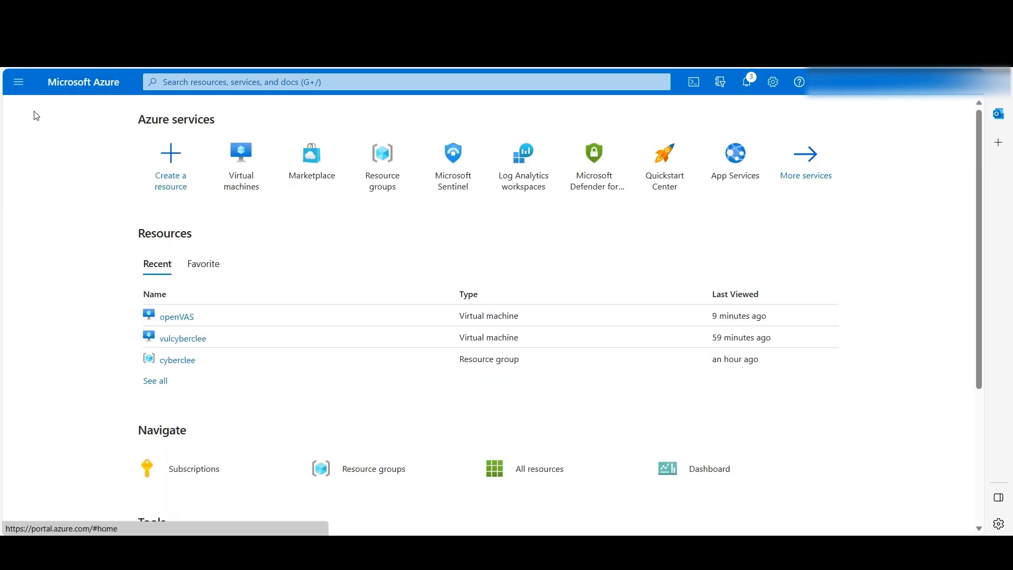
left_click(192, 347)
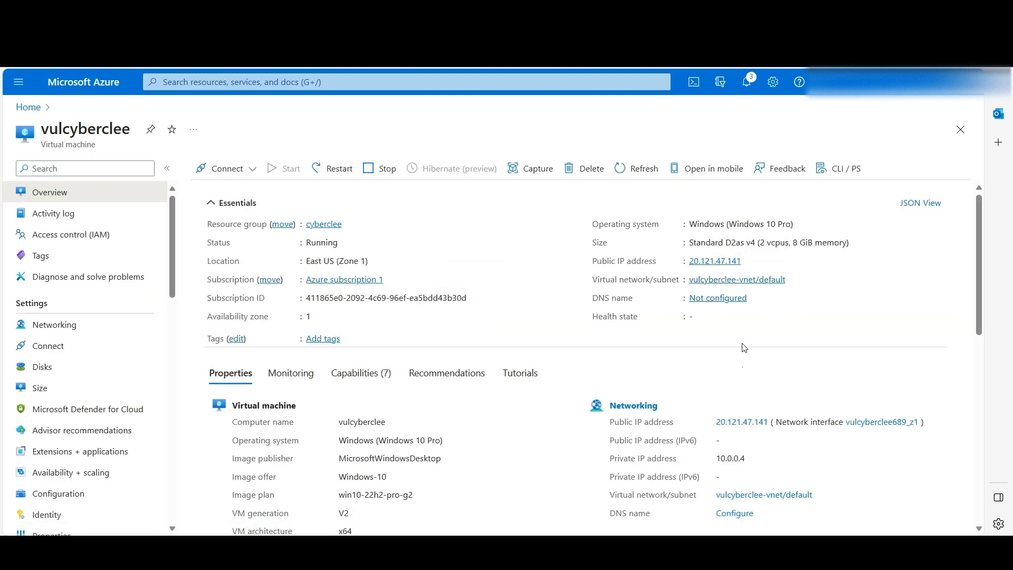
scroll(737, 348, "down", 1)
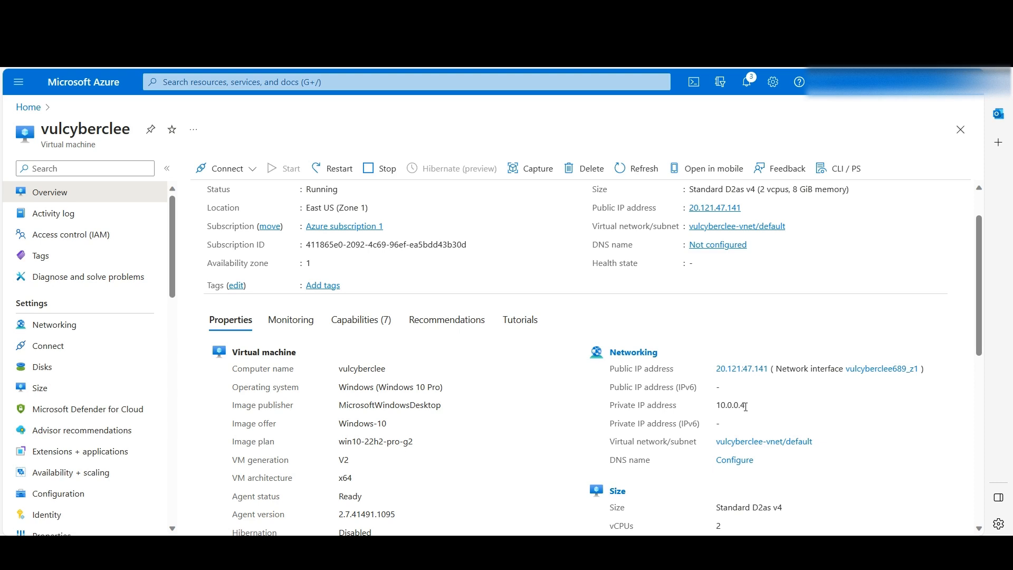
left_click_drag(745, 407, 718, 407)
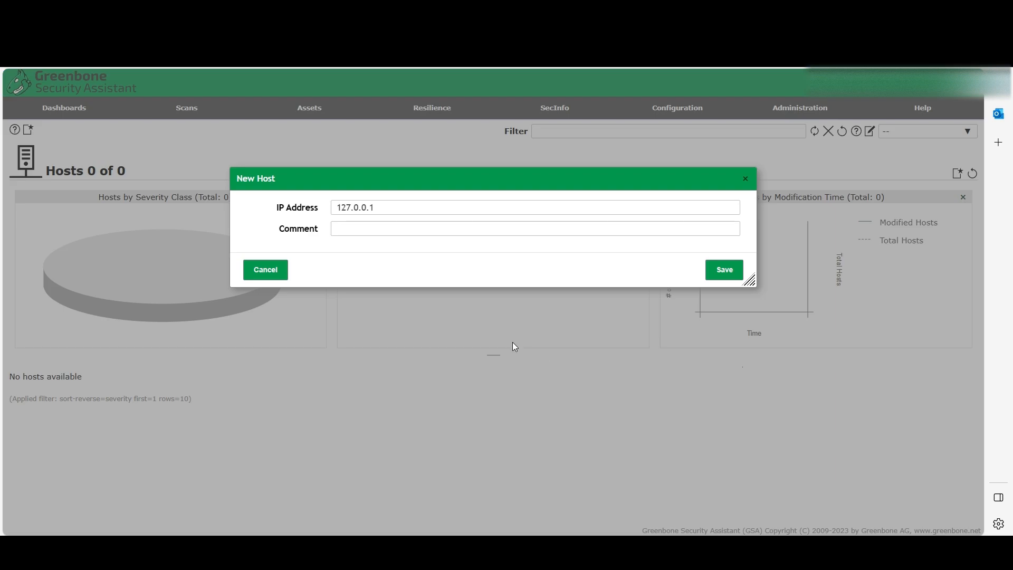
Save host 10.0.0.4 with comment cybercleevm and start a new target from it.
double_click(389, 207)
key("ctrl+v")
left_click(369, 232)
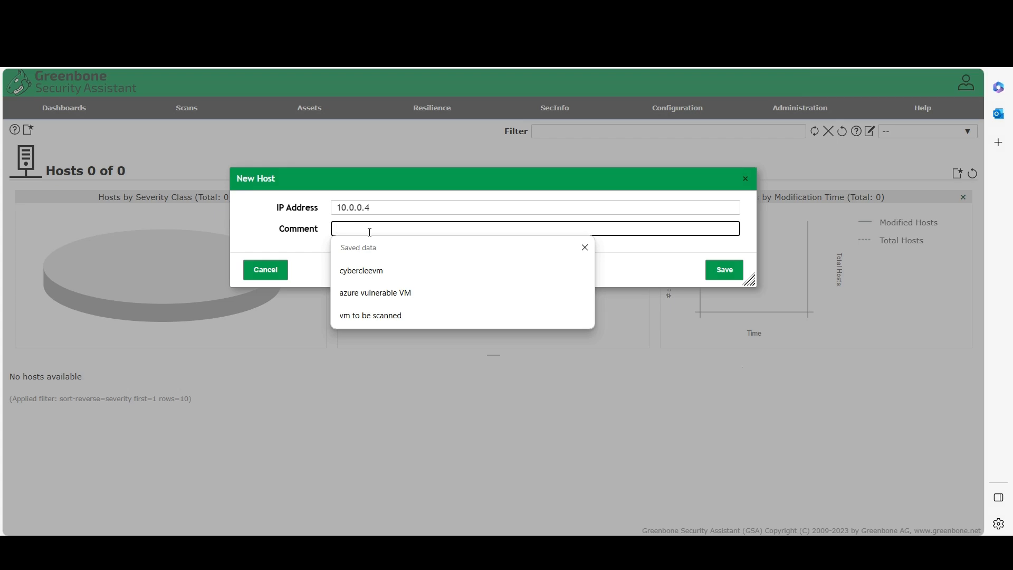
type("cybercle")
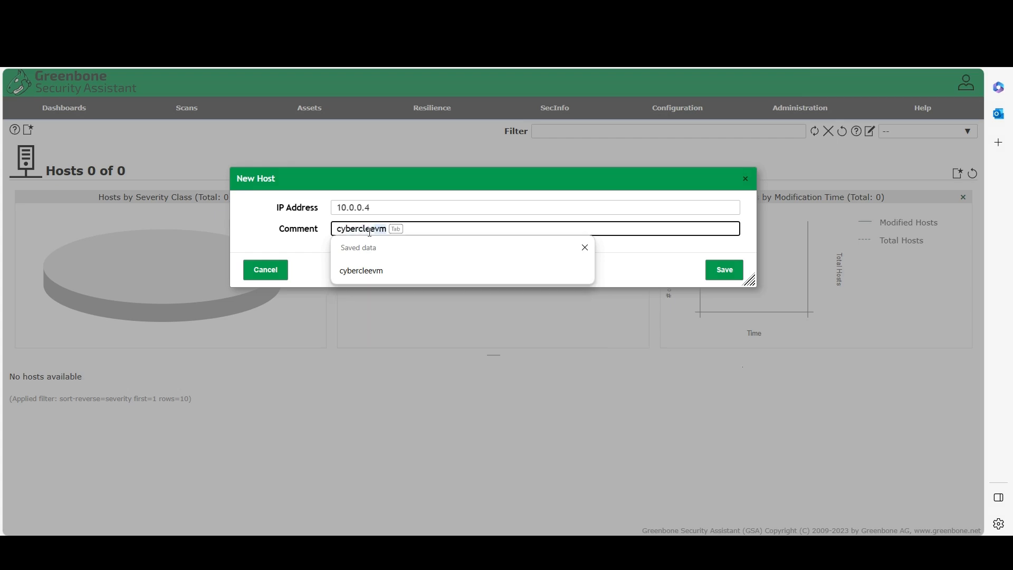
key("Tab")
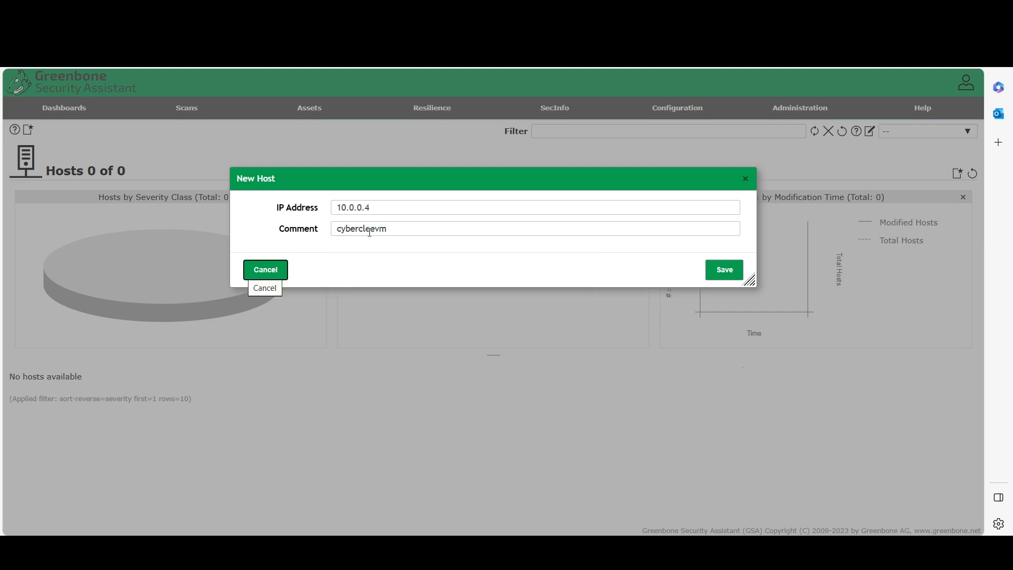
left_click(730, 271)
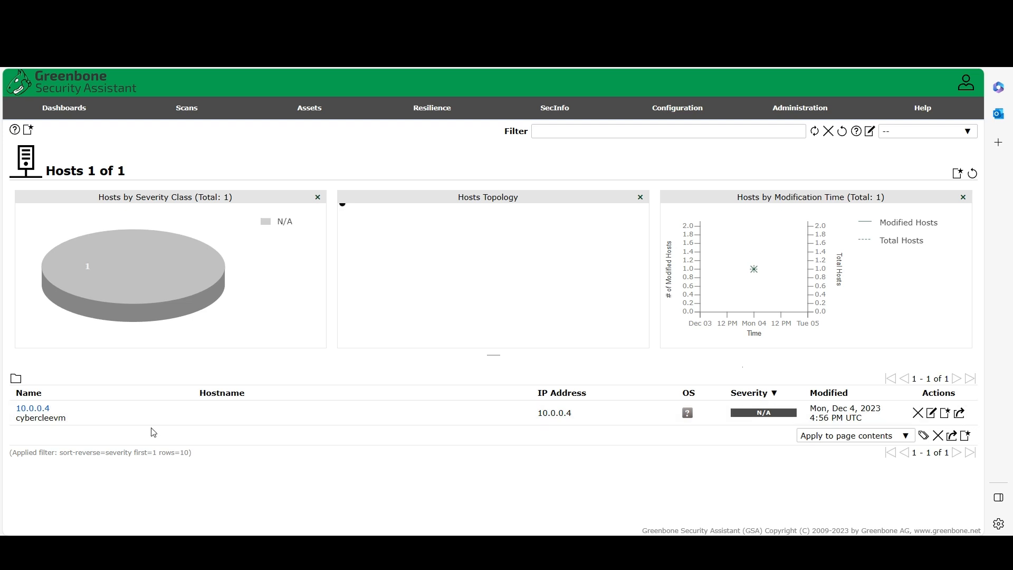
left_click(944, 414)
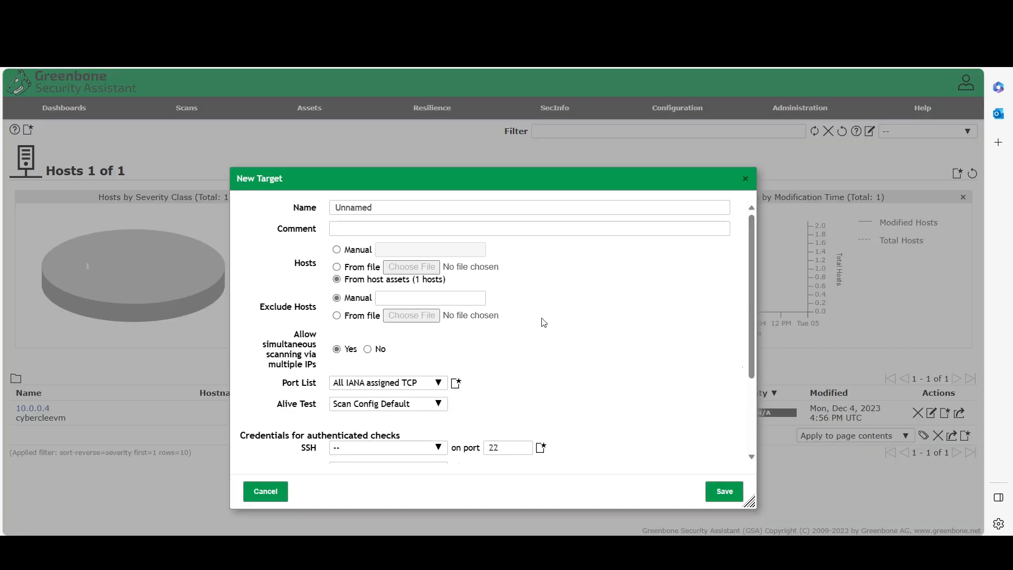
Enter 'cyber clee vm' as the new target's name and comment, then cancel the form unsaved.
double_click(411, 209)
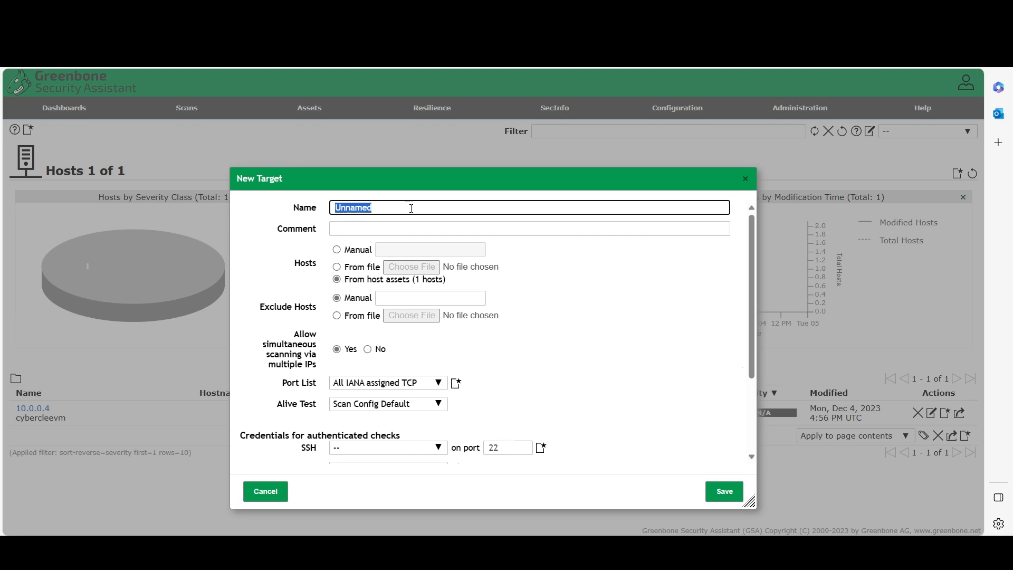
type("cyber clee vm")
key("Tab")
type("cybercl")
key("BackSpace")
key("BackSpace")
key("BackSpace")
type("clee vm")
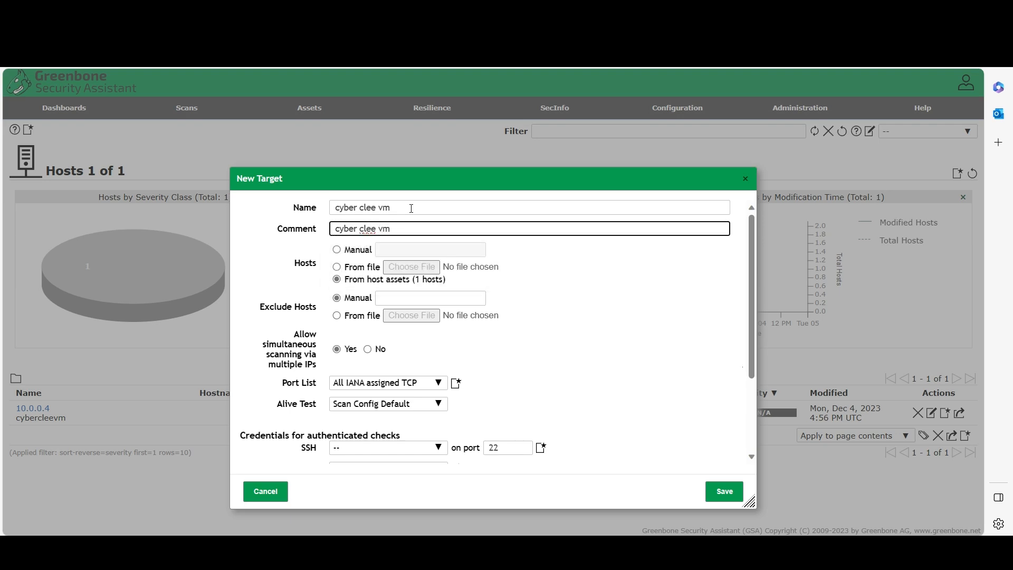
left_click(553, 286)
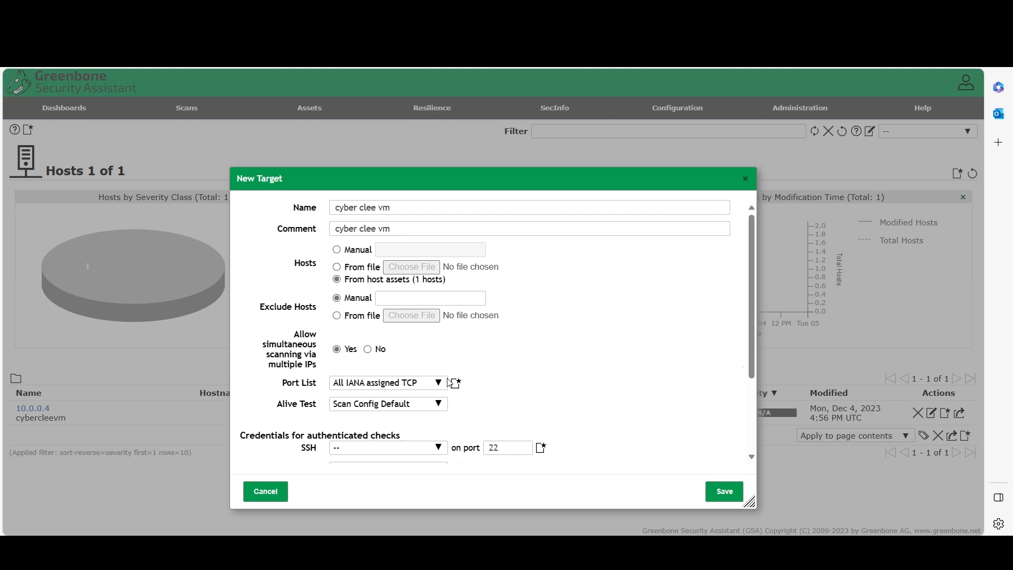
scroll(433, 427, "down", 2)
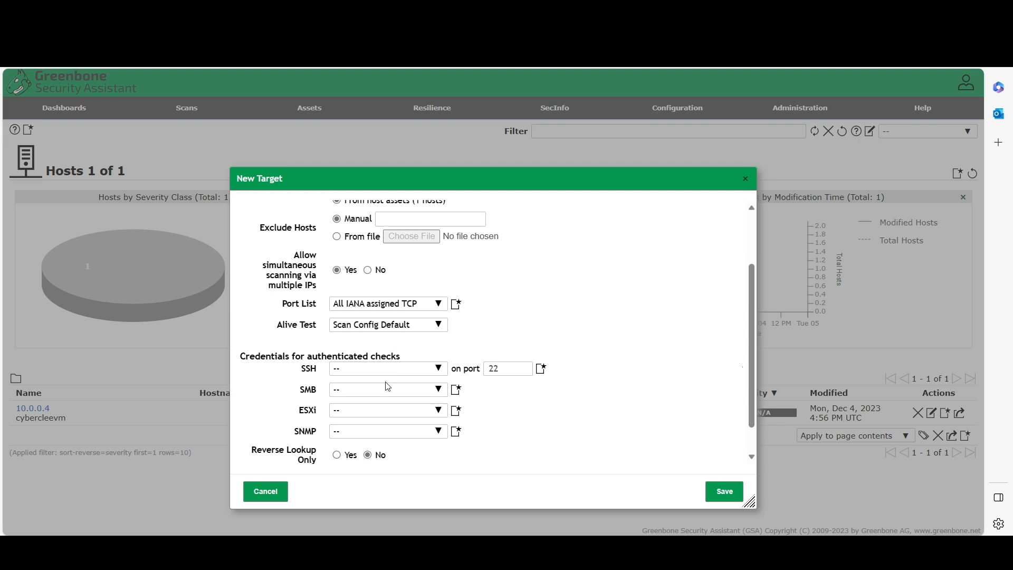
left_click(266, 492)
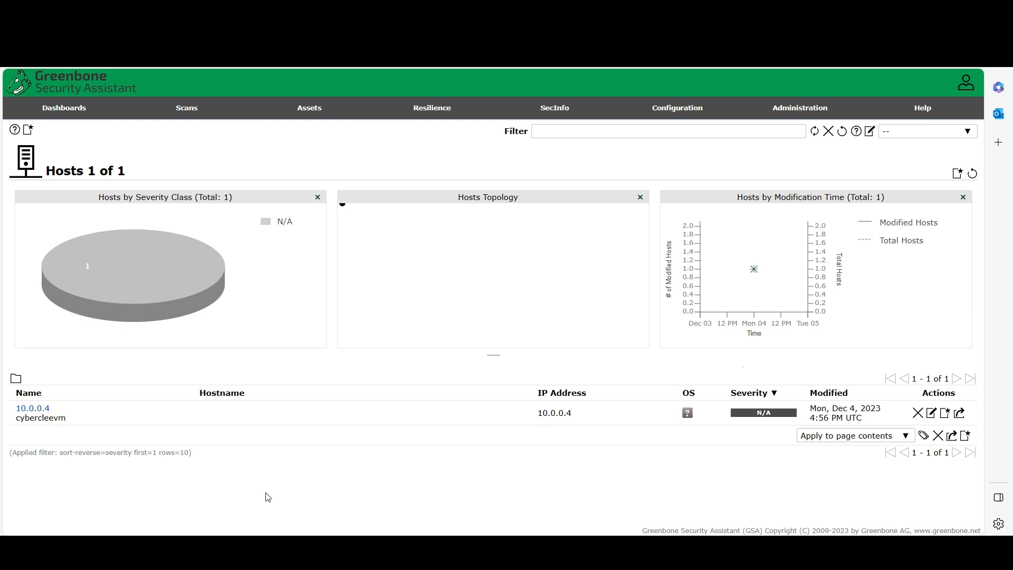
From the Credentials list, start a new credential named 'cyber clee creds'.
mouse_move(704, 110)
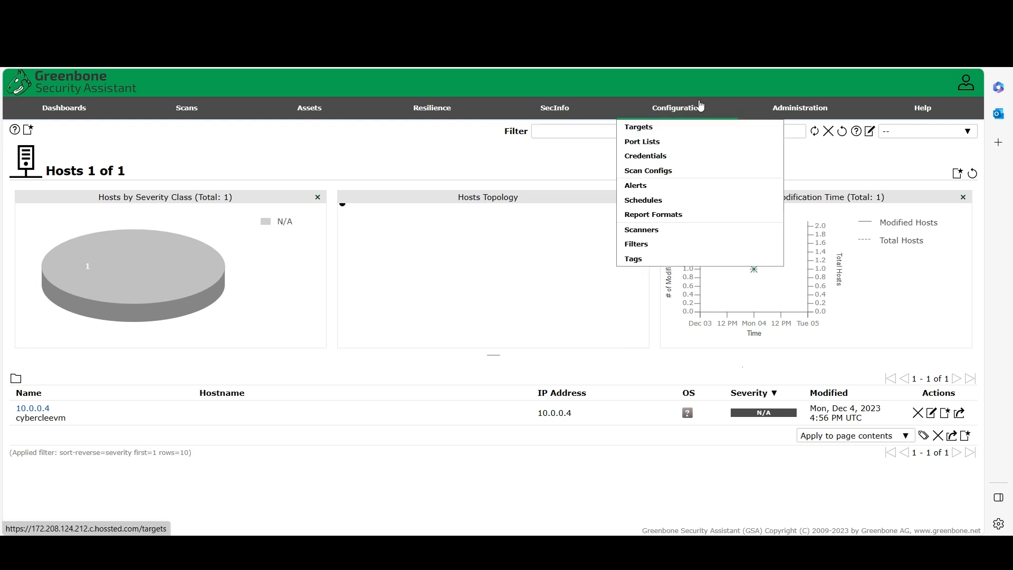
left_click(666, 157)
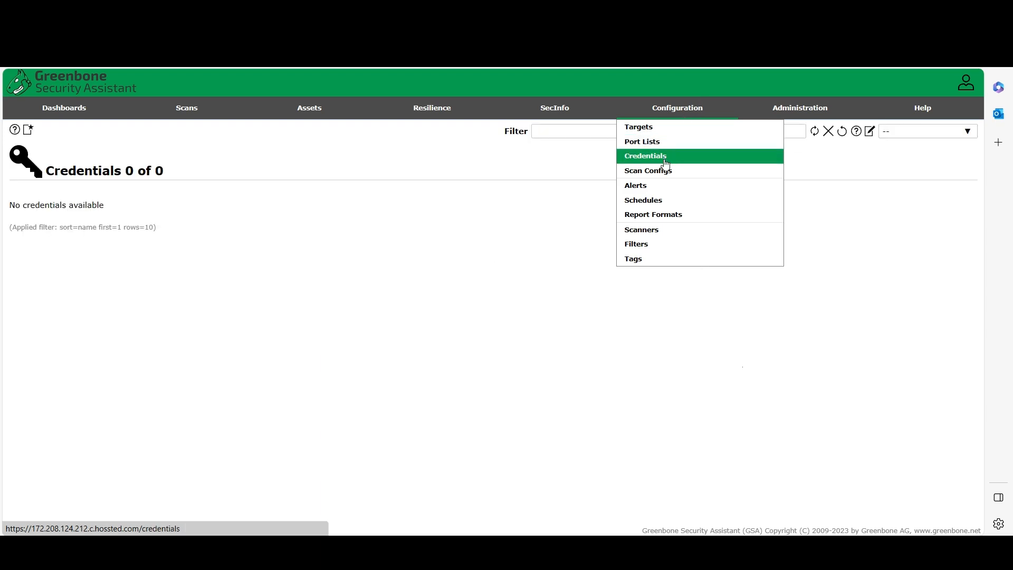
mouse_move(632, 109)
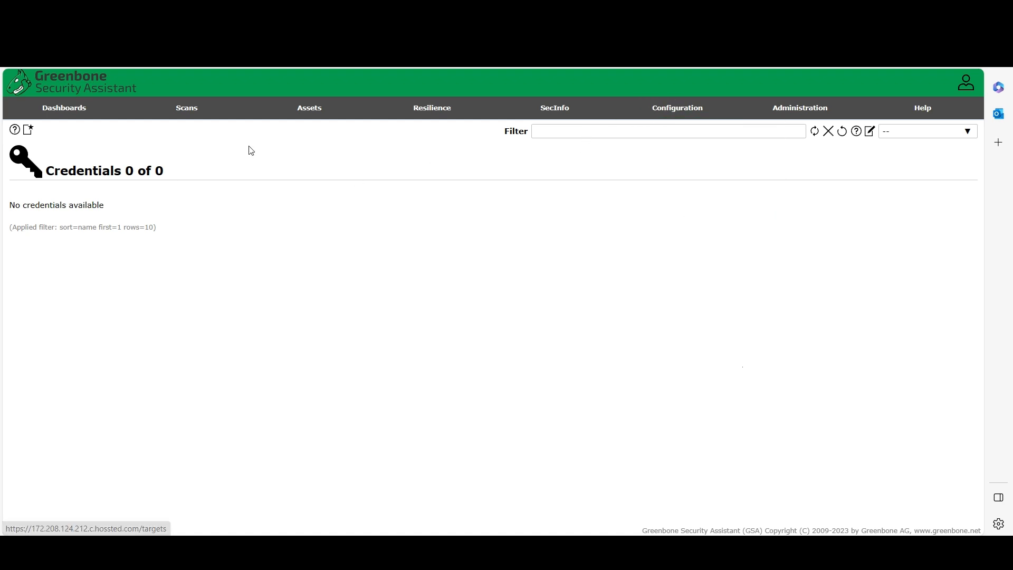
left_click(28, 130)
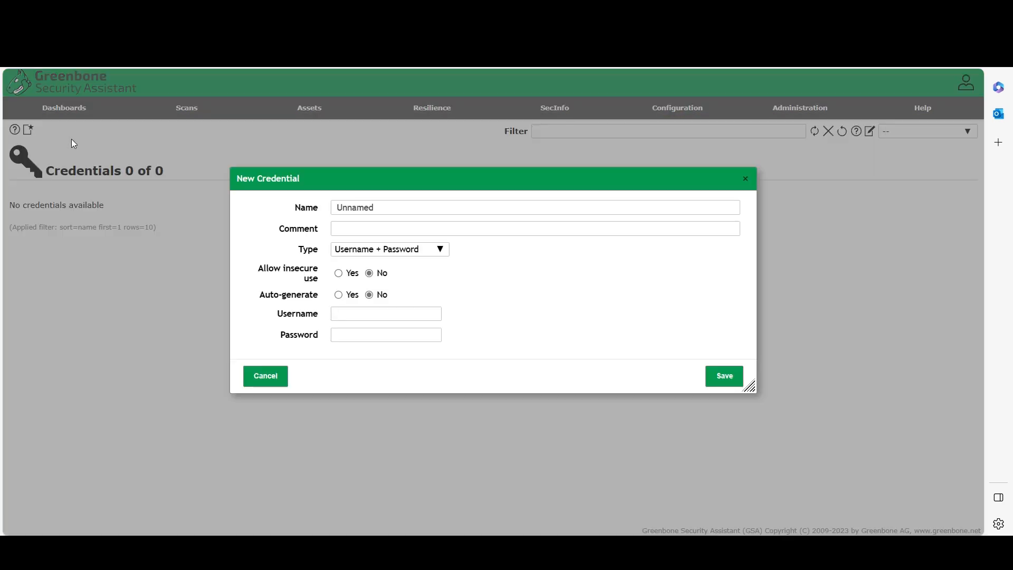
double_click(404, 212)
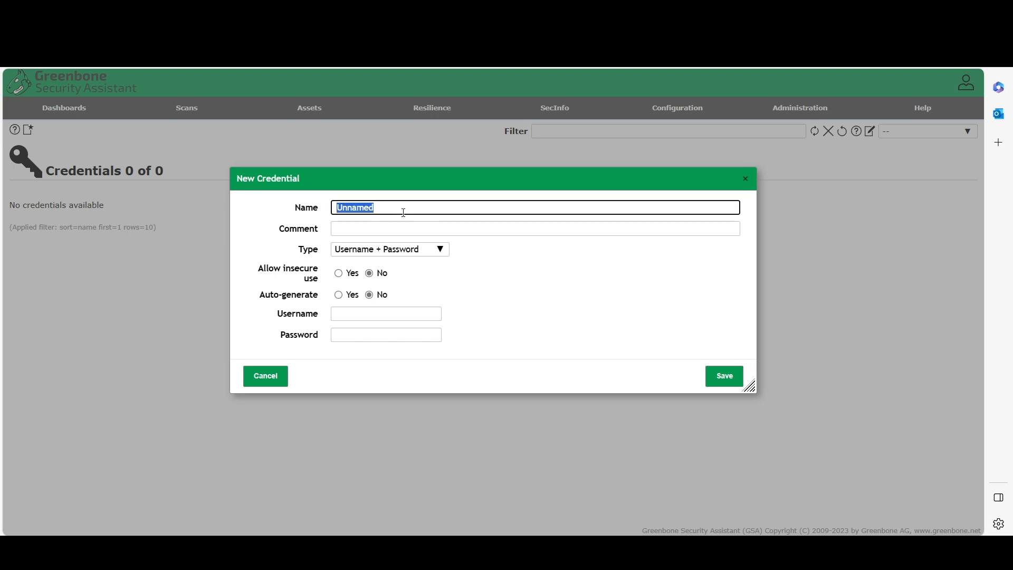
type("cyber")
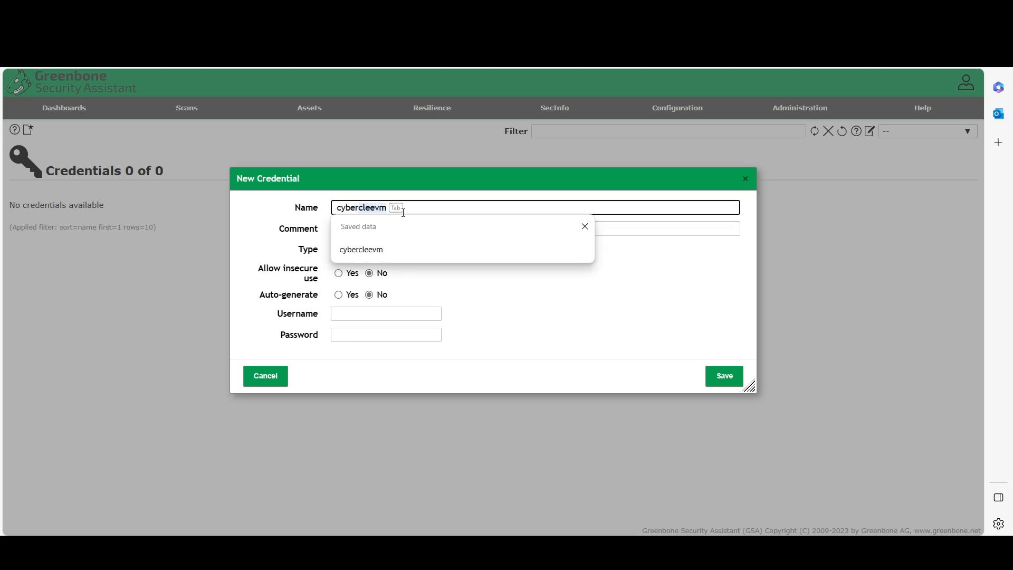
type(" clee c")
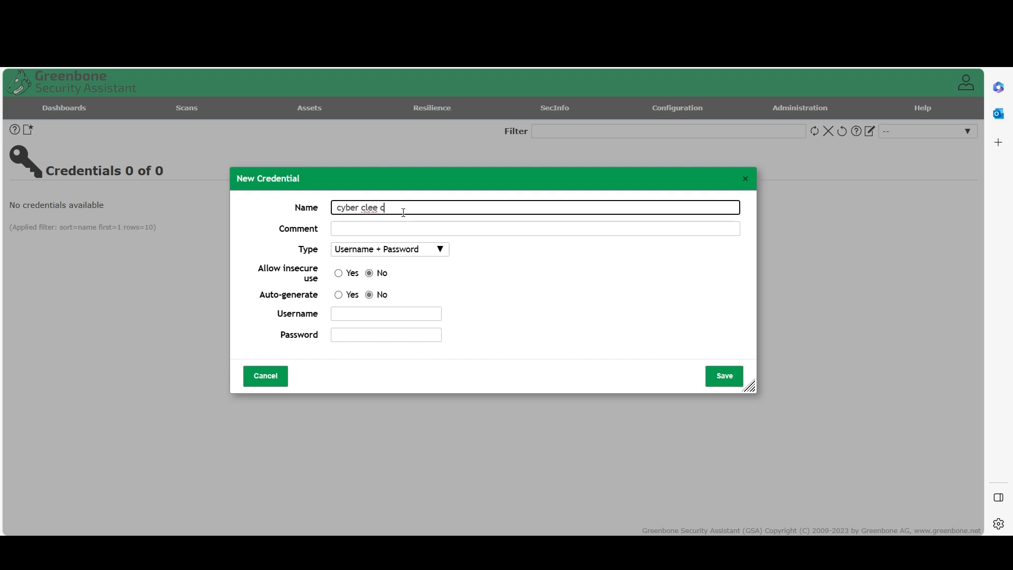
type("reds")
Copy the VM's username from the notes and paste it into the credential.
left_click(361, 318)
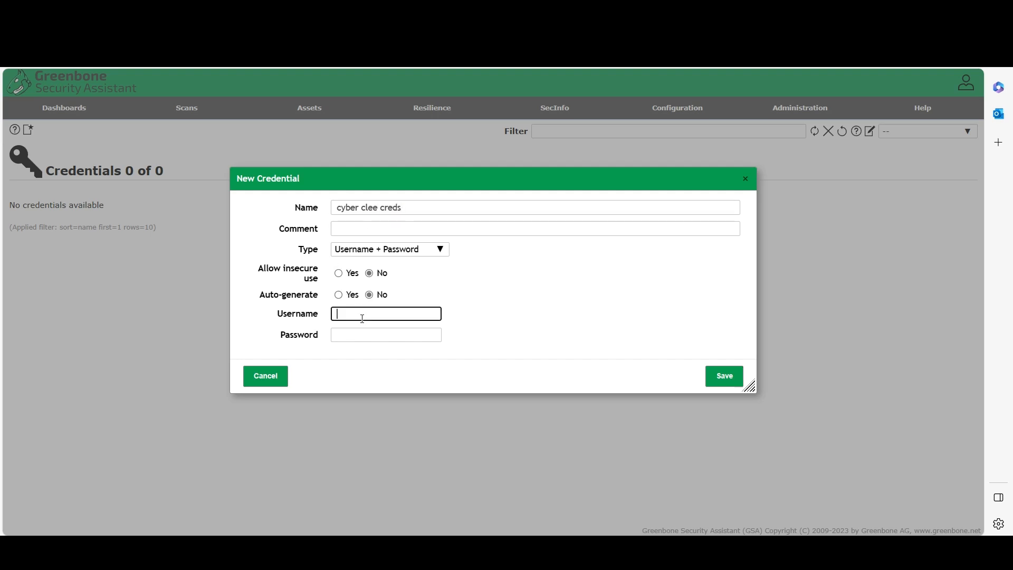
key("alt+Tab")
key("alt+Tab")
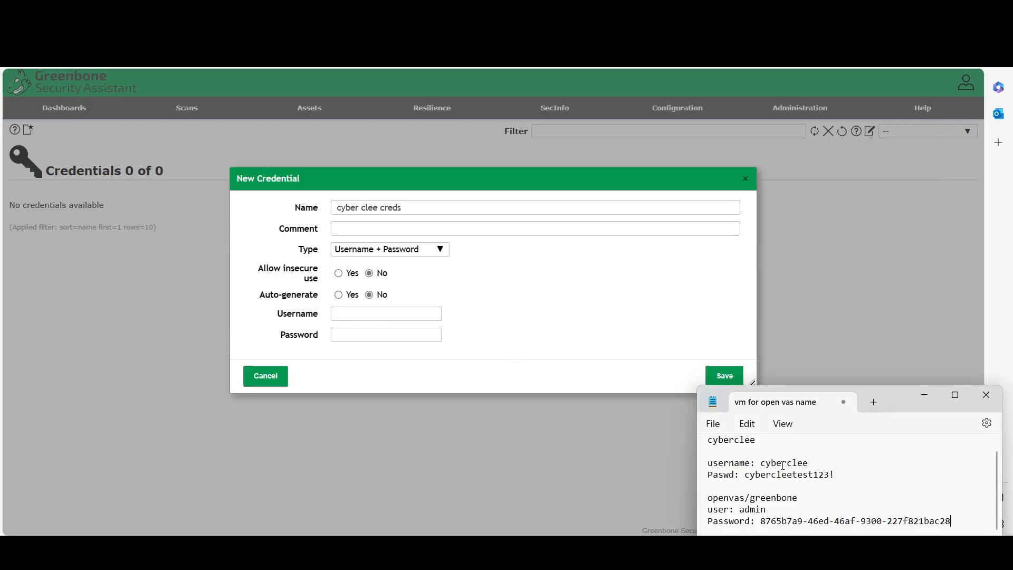
scroll(822, 463, "up", 2)
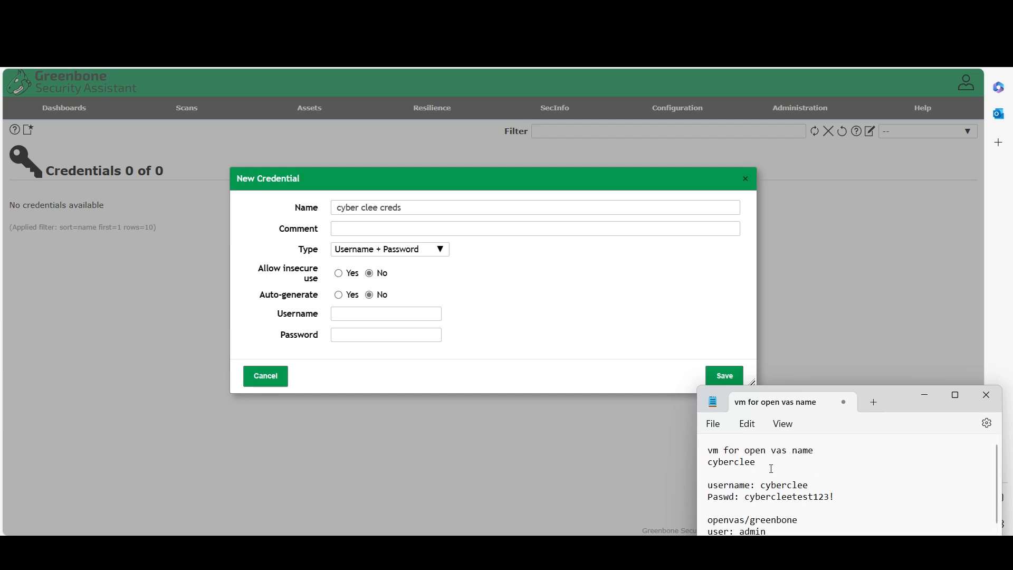
scroll(808, 463, "down", 1)
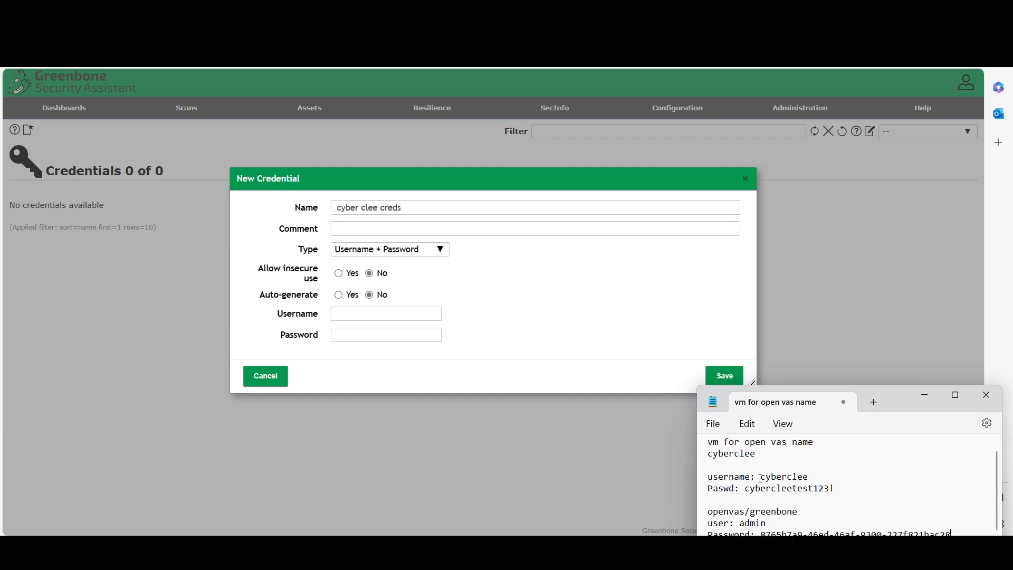
left_click_drag(761, 478, 810, 478)
key("ctrl+c")
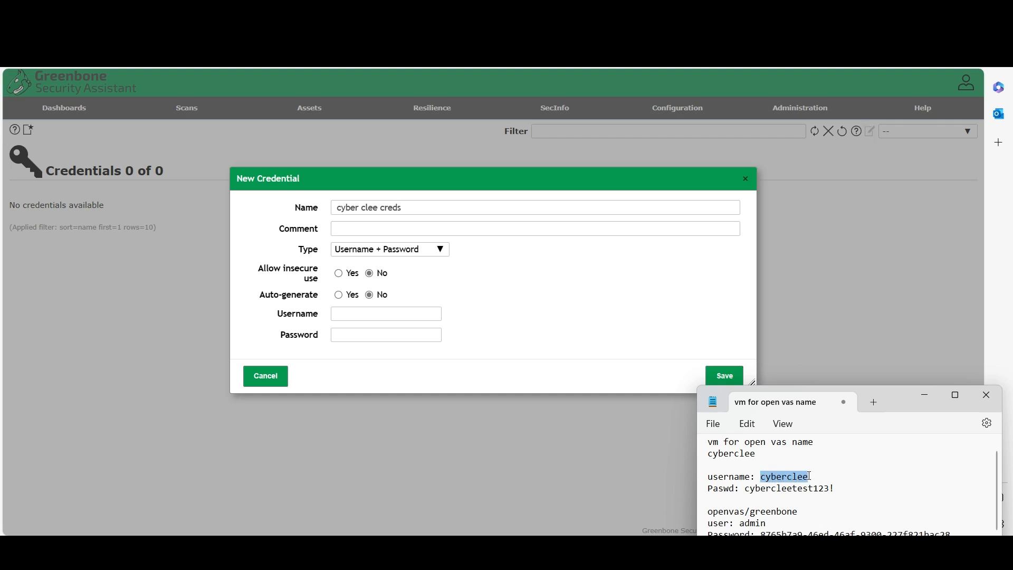
left_click(352, 313)
key("ctrl+v")
left_click(353, 333)
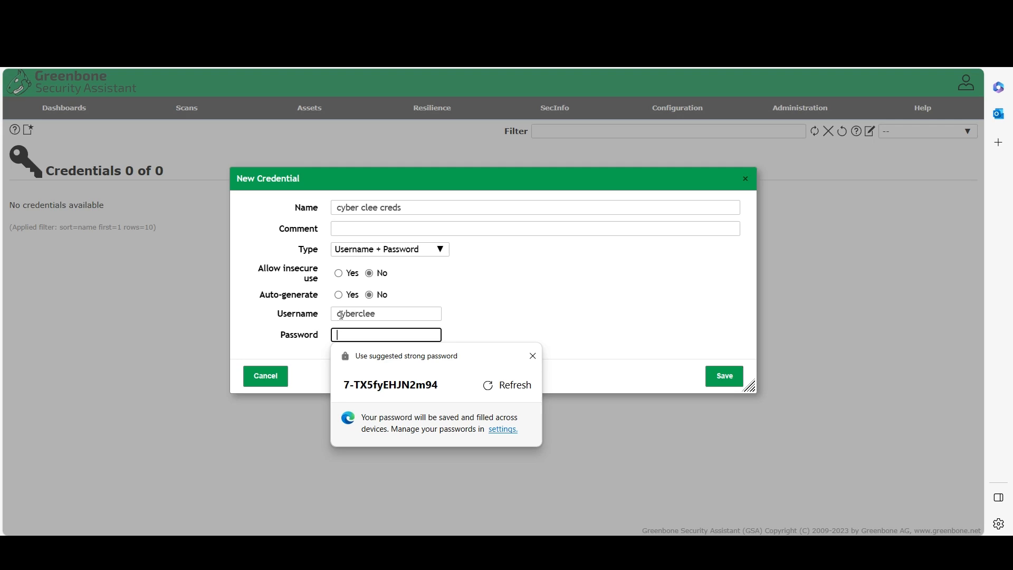
left_click(342, 315)
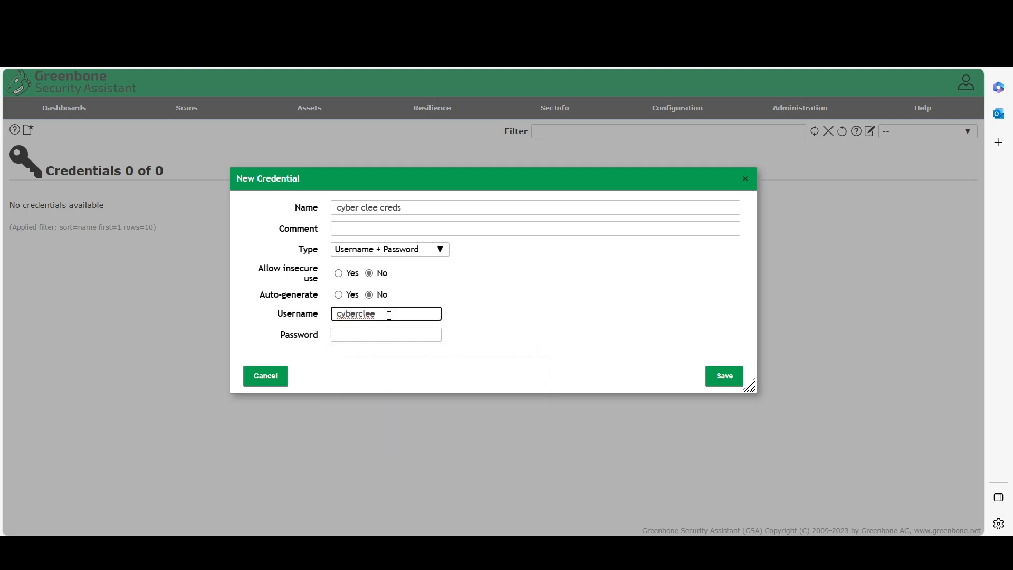
key("Tab")
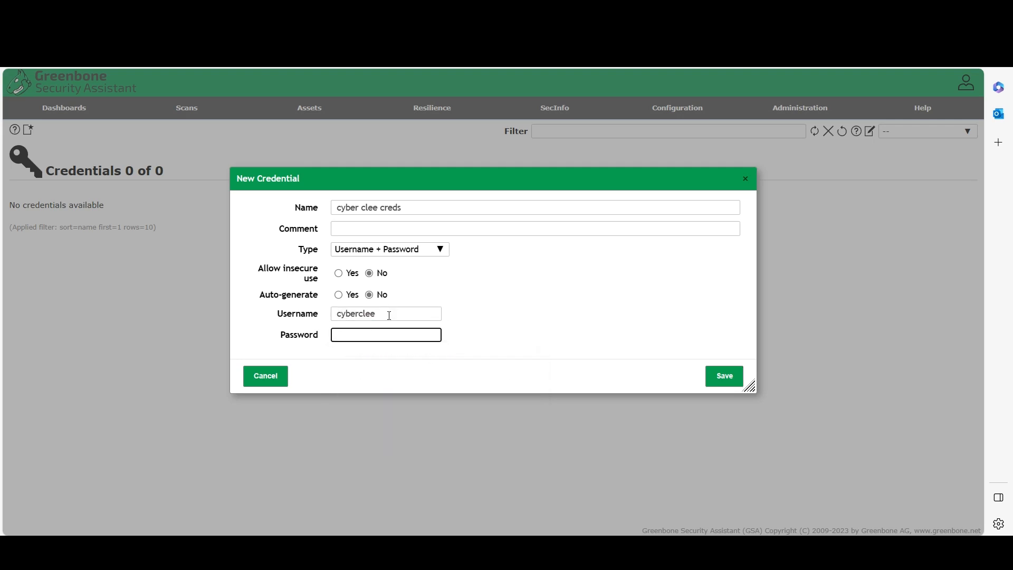
Paste the VM's password, add the comment 'creds', and save the credential.
key("alt+Tab")
left_click_drag(834, 490, 747, 491)
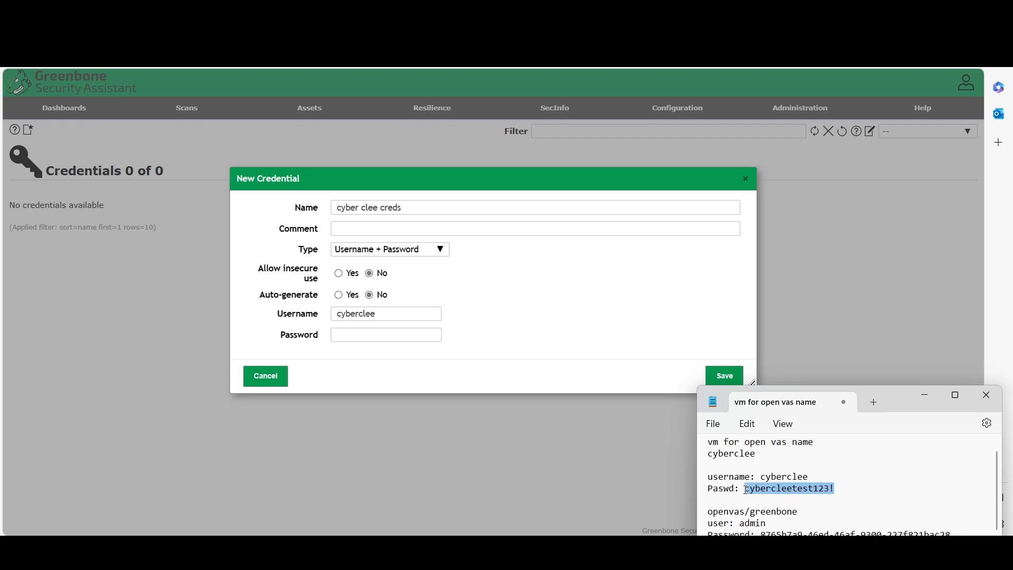
left_click(367, 336)
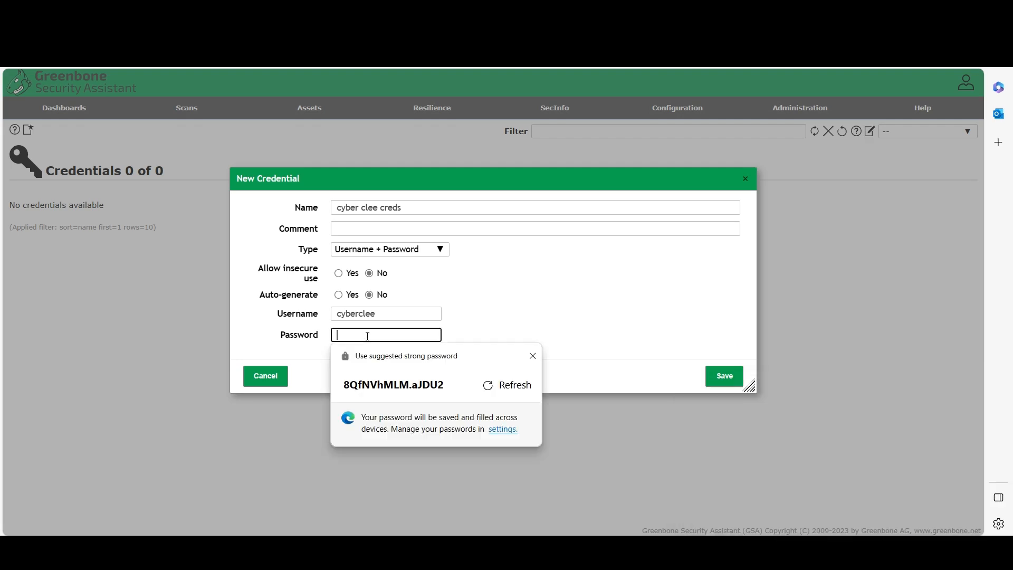
key("ctrl+v")
left_click(537, 322)
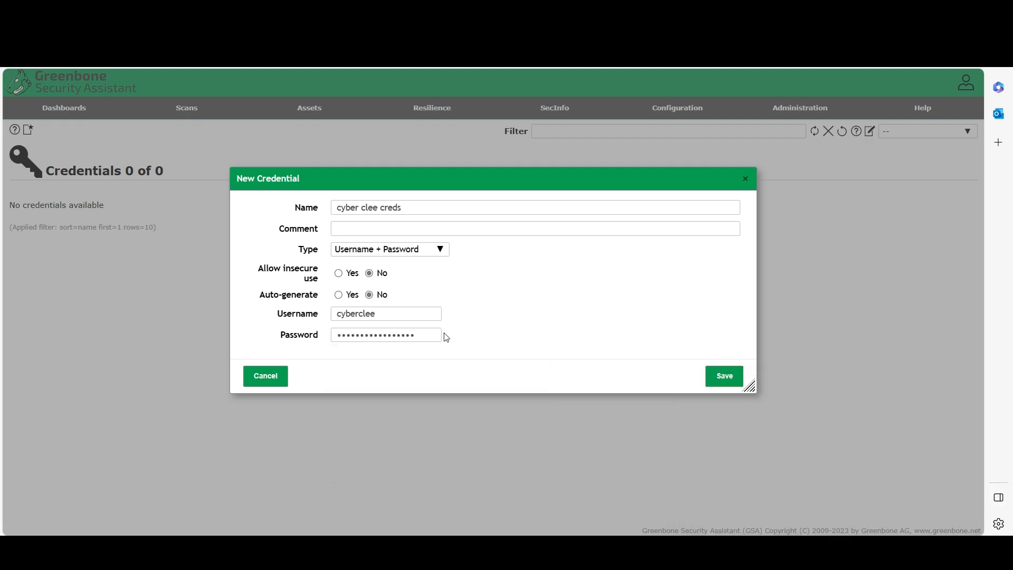
left_click(366, 230)
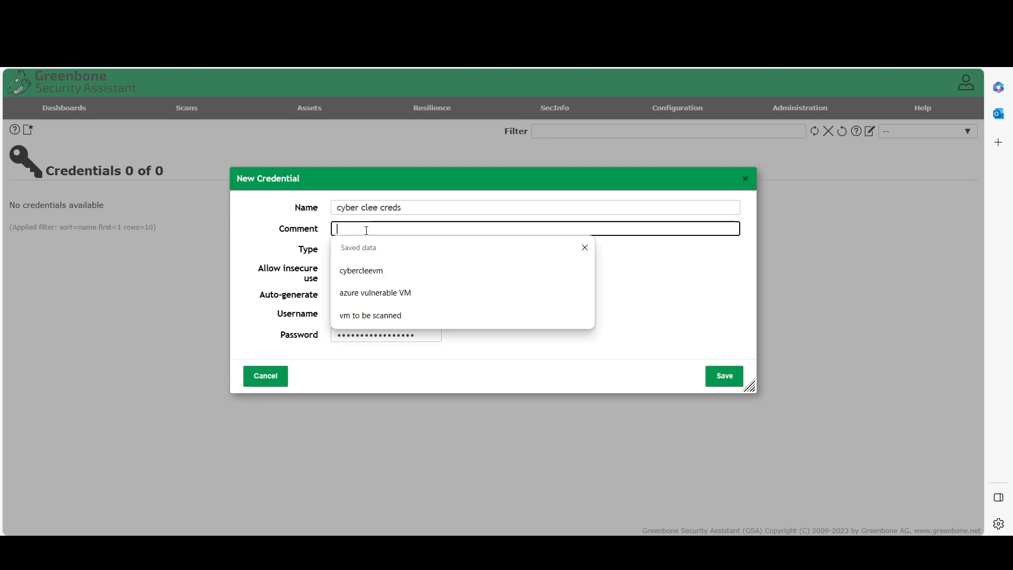
type("creds")
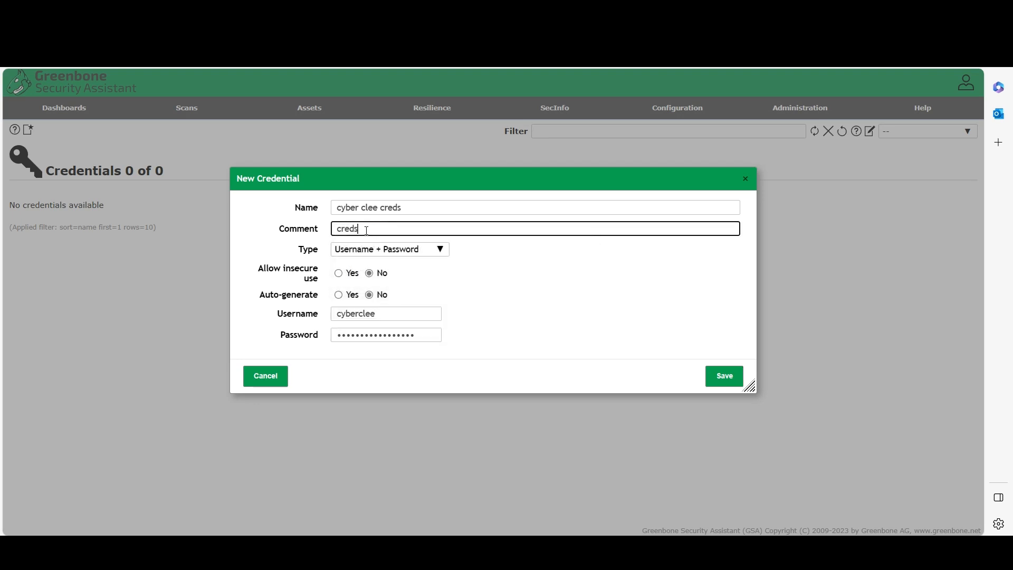
left_click(598, 304)
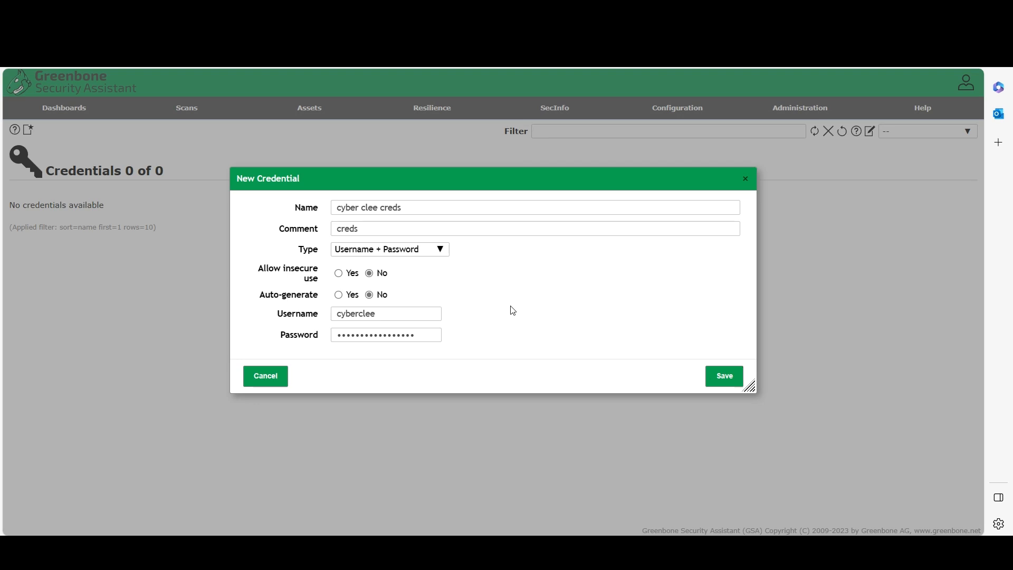
left_click(721, 387)
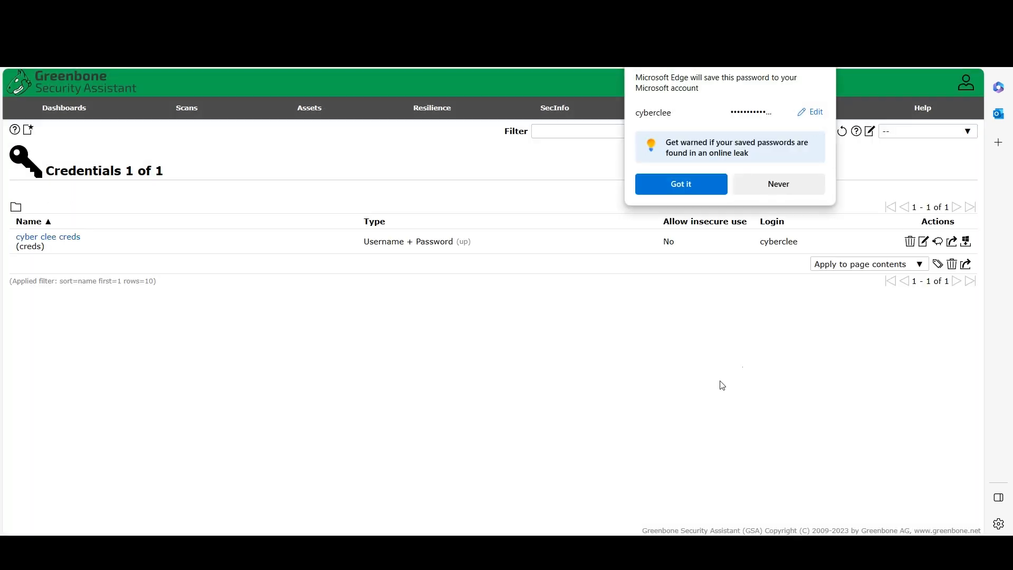
Start a new target from host 10.0.0.4 in Hosts and name it 'cyber clee vm'.
left_click(820, 56)
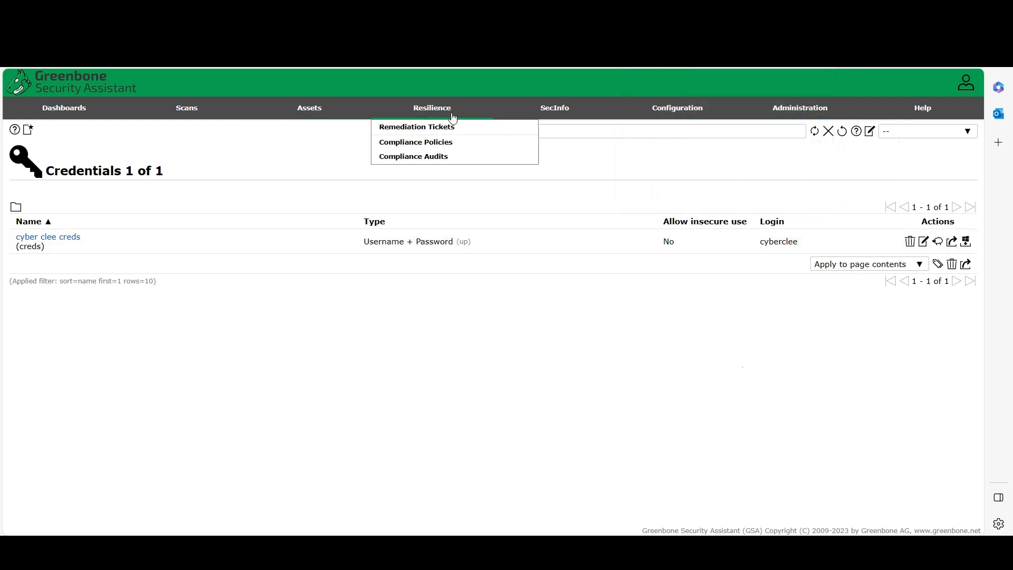
mouse_move(318, 115)
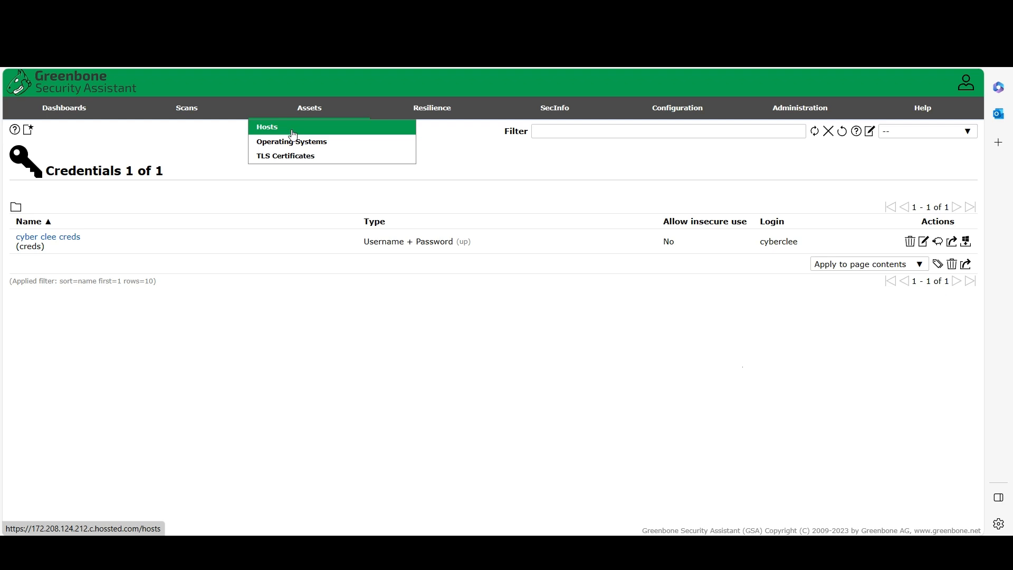
left_click(269, 127)
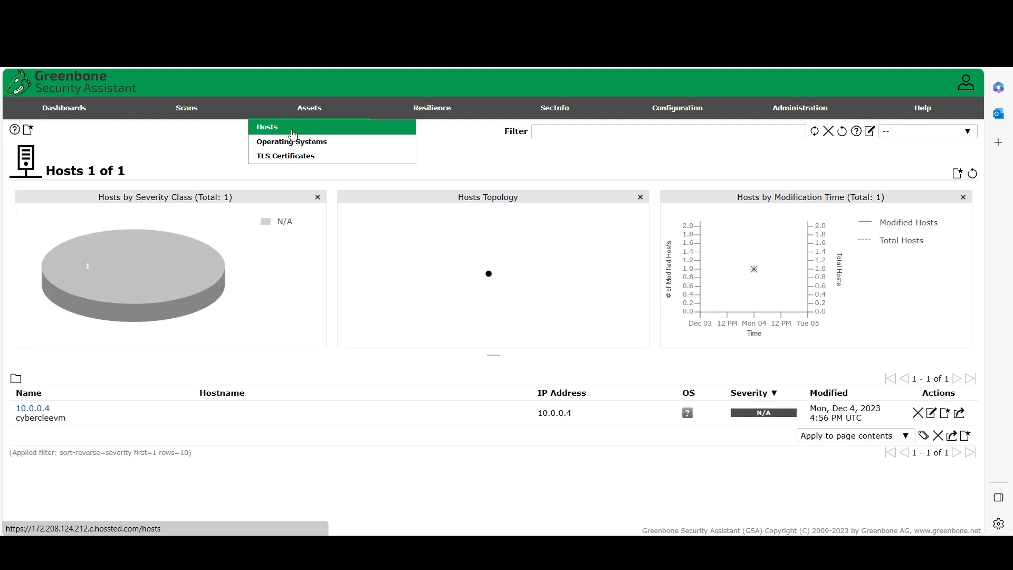
left_click(954, 413)
double_click(391, 207)
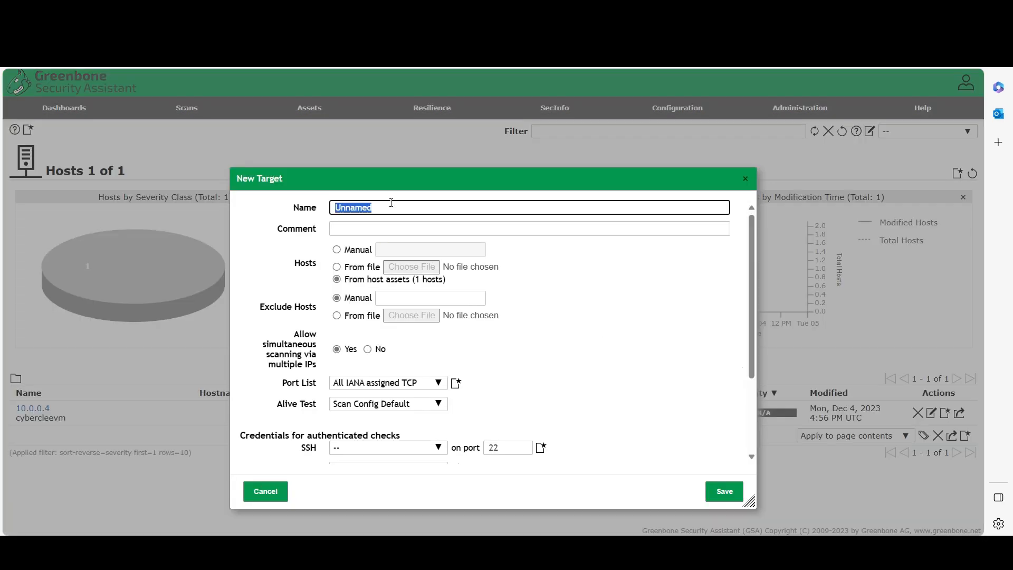
type("cyber")
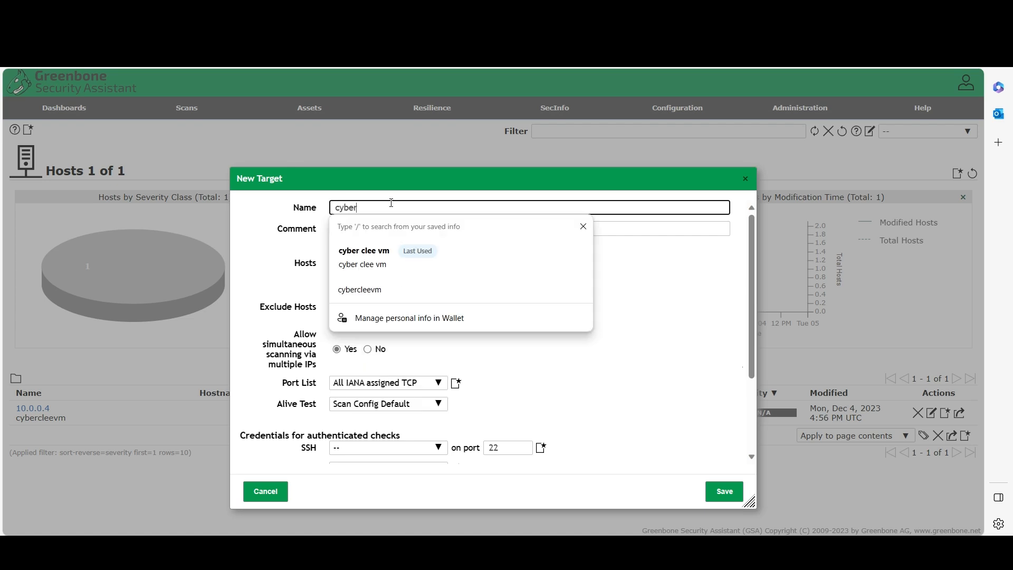
key("Down")
key("Return")
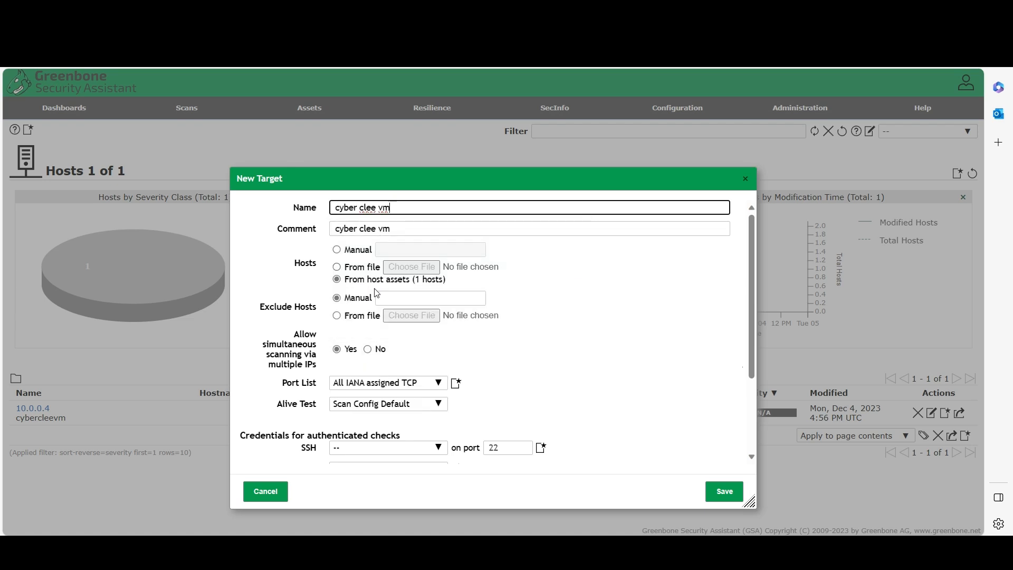
Choose 'cyber clee creds' as the target's SMB credential and save it.
scroll(384, 387, "down", 3)
left_click(380, 391)
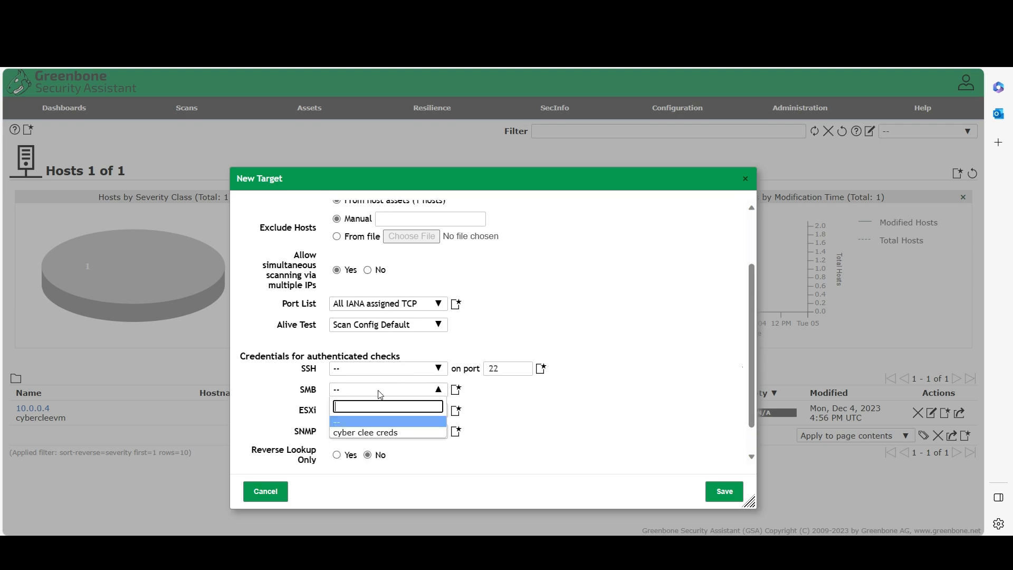
left_click(376, 438)
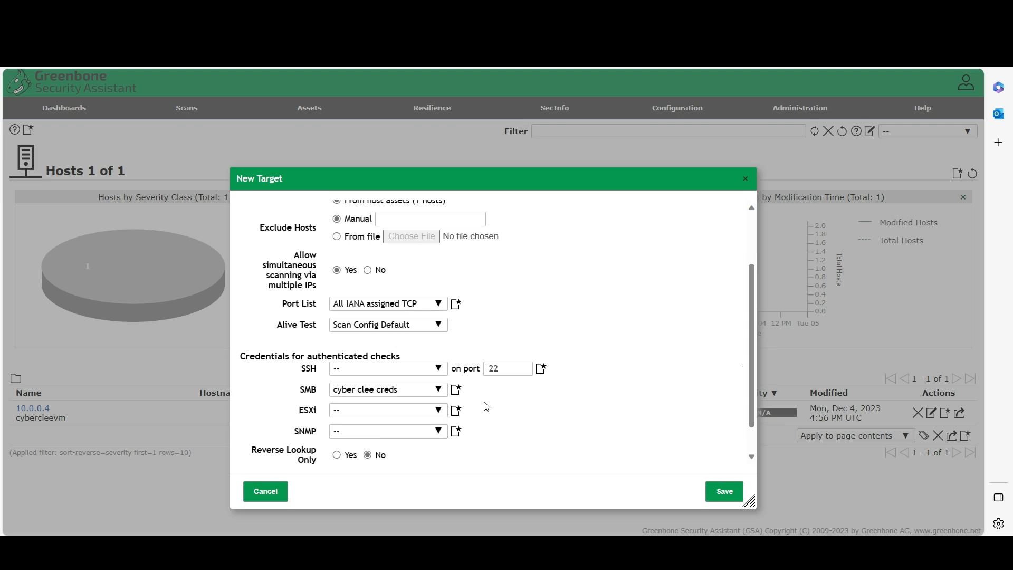
scroll(559, 391, "down", 1)
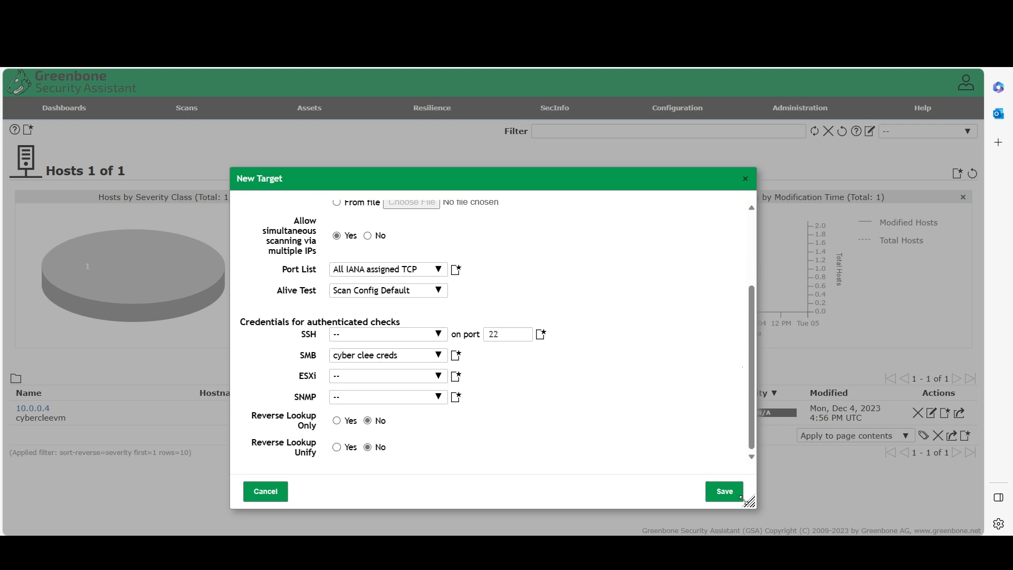
left_click(727, 493)
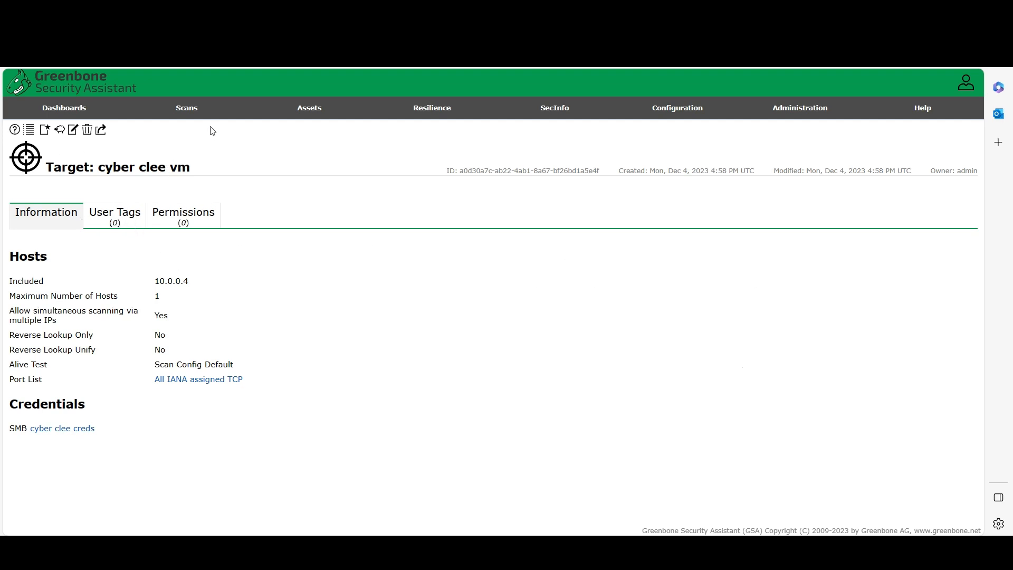
From Scans > Tasks, start a new task named 'scan of cyberlee' with comment 'scan of cyberclee'.
left_click(193, 110)
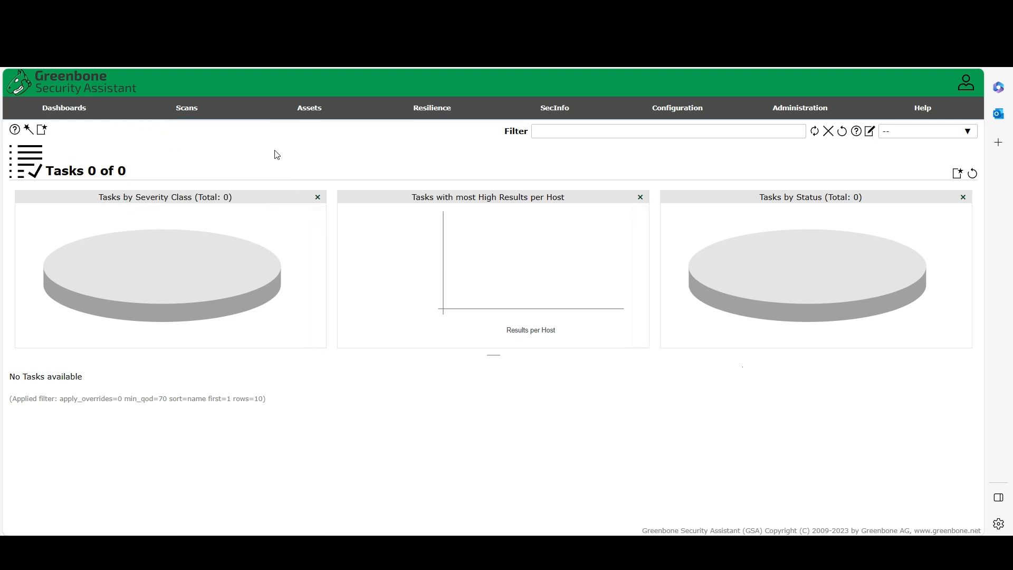
mouse_move(191, 108)
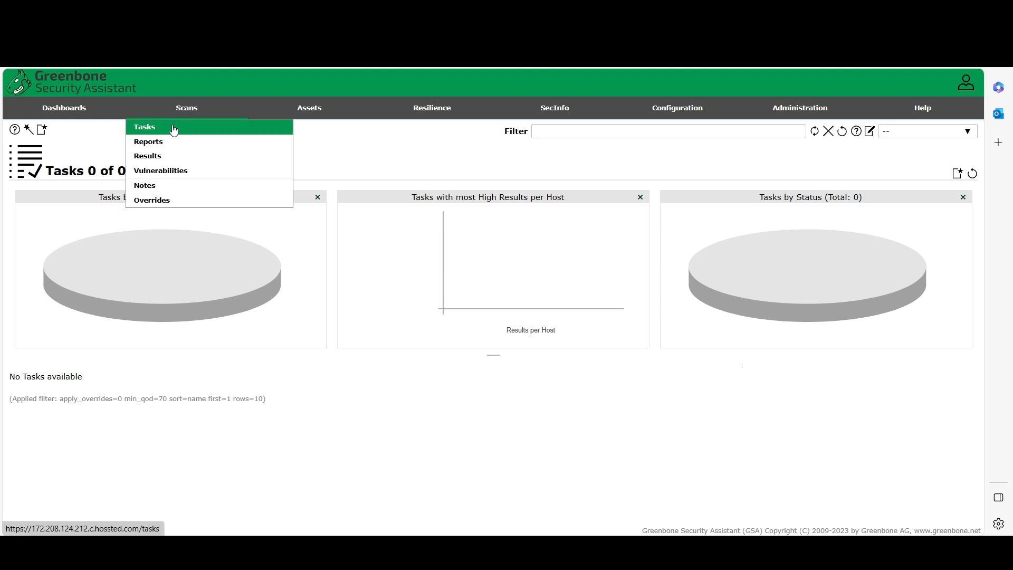
mouse_move(44, 130)
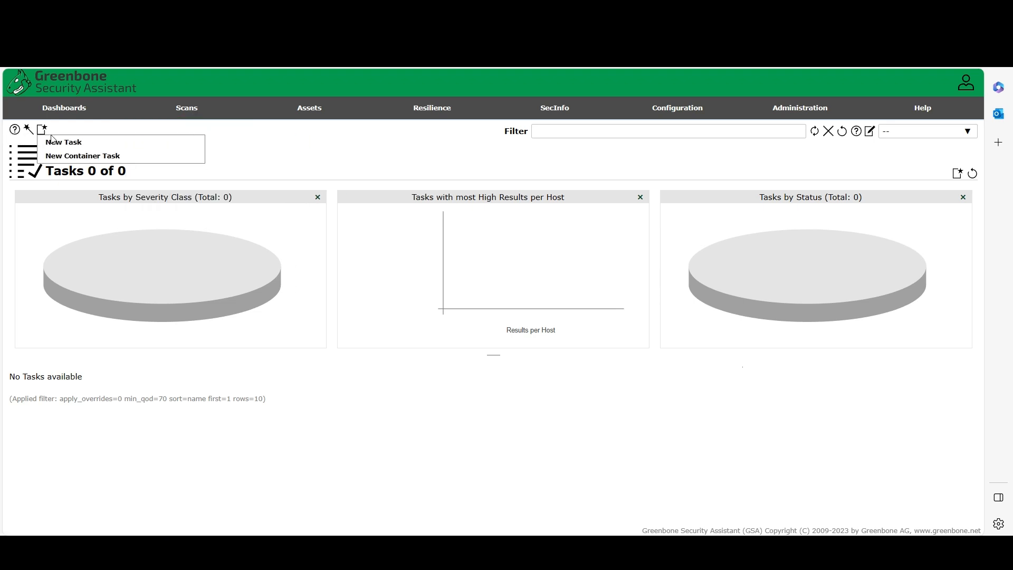
left_click(49, 142)
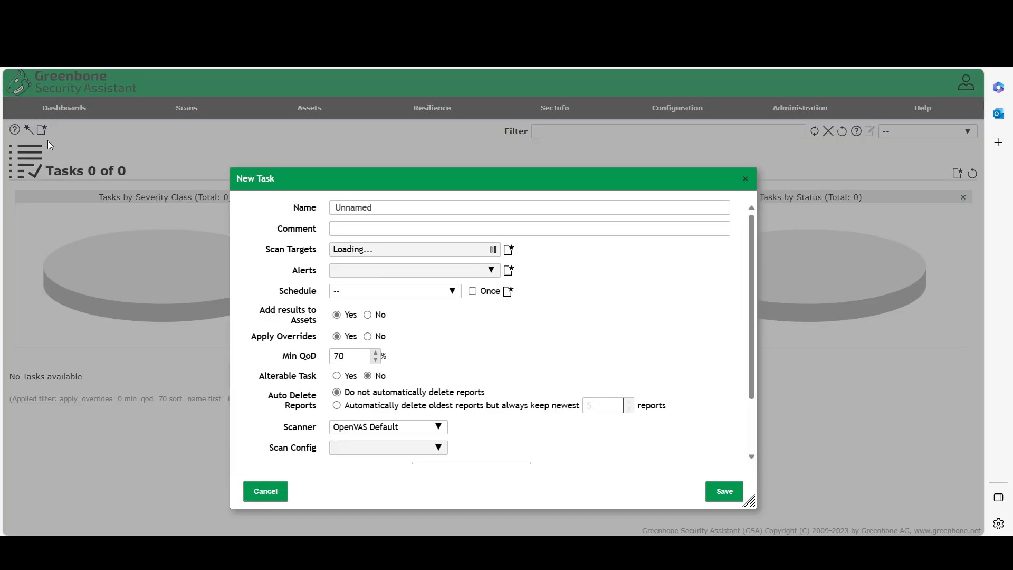
double_click(390, 207)
type("scan o")
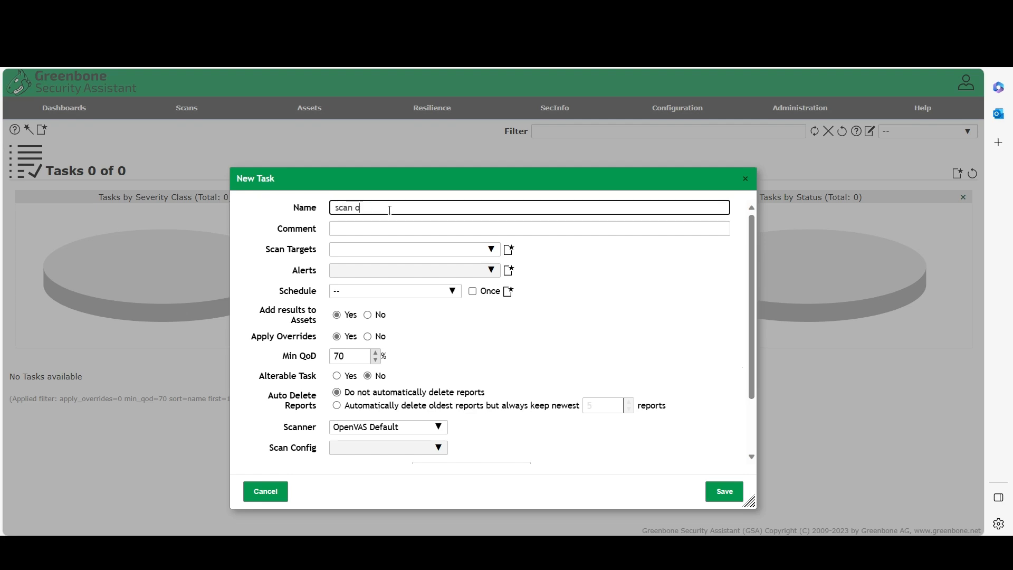
type("f cyberlee")
key("Tab")
type("scan ")
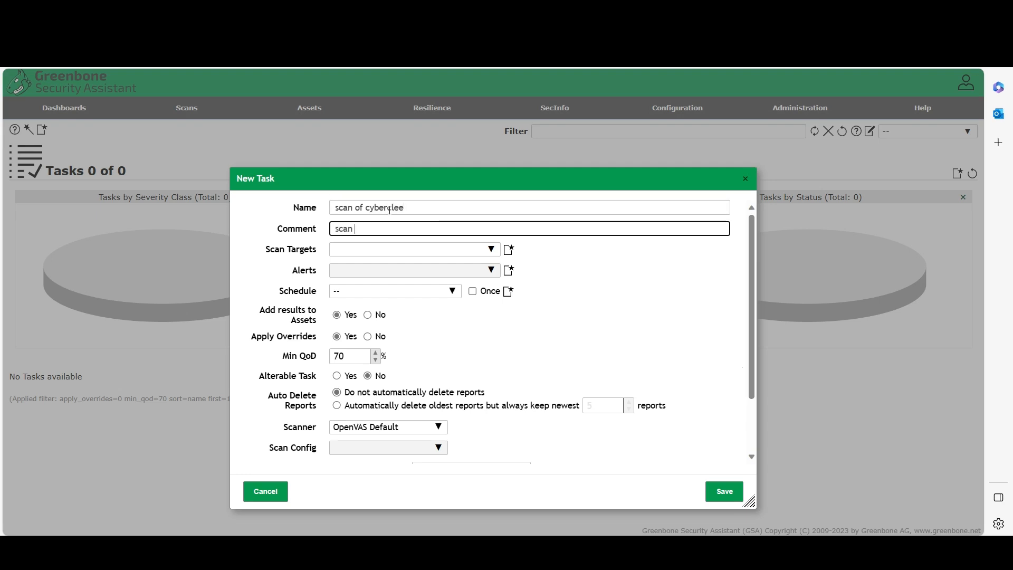
type("of cyberclee")
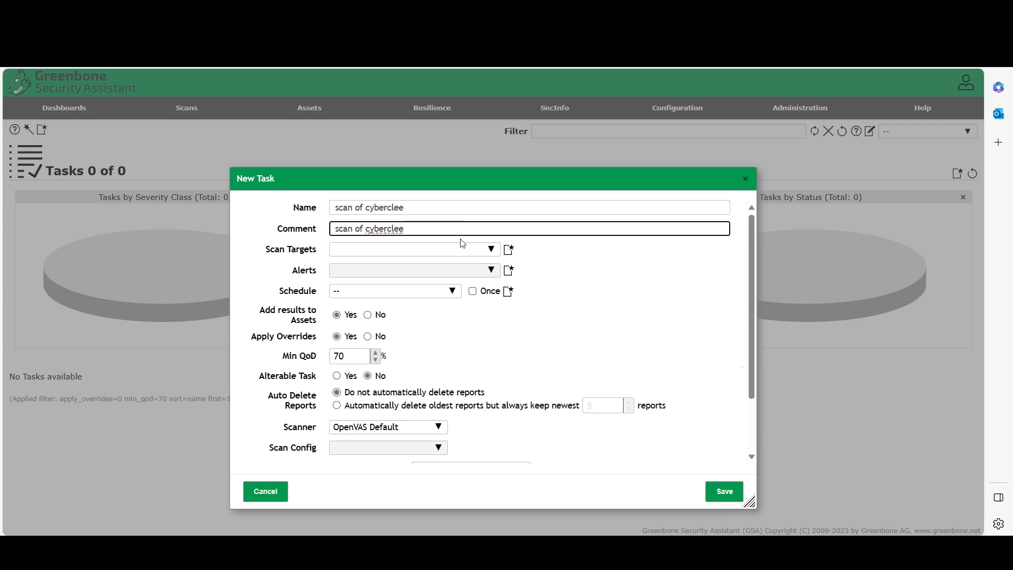
Select 'cyber clee vm' as the scan target and try saving the task.
left_click(444, 251)
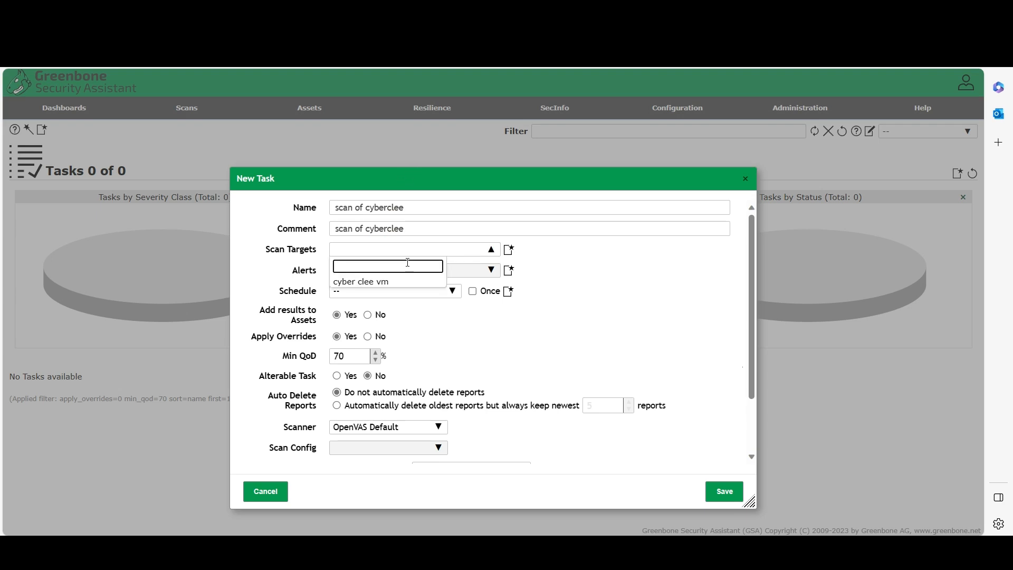
left_click(393, 283)
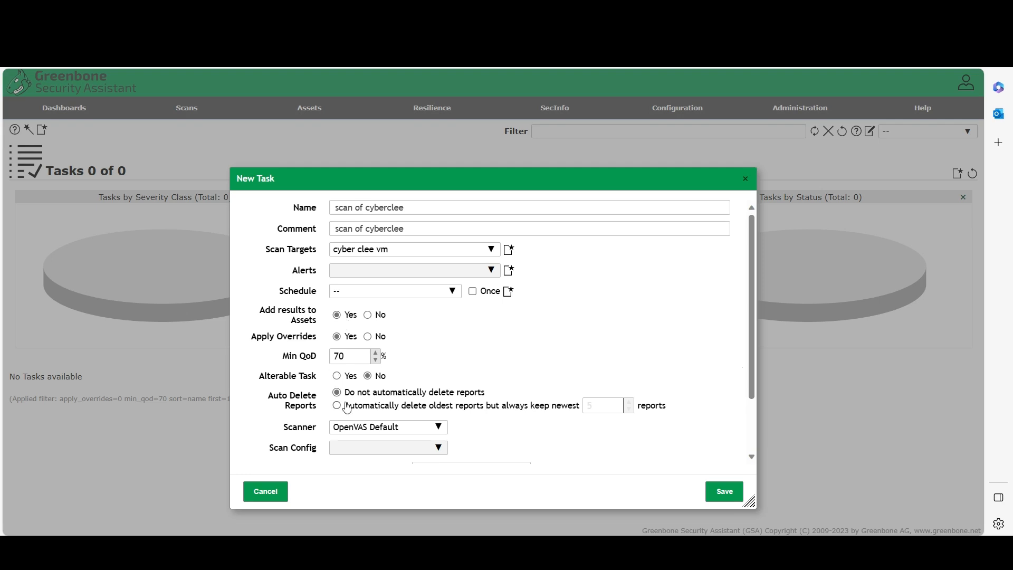
scroll(372, 426, "down", 3)
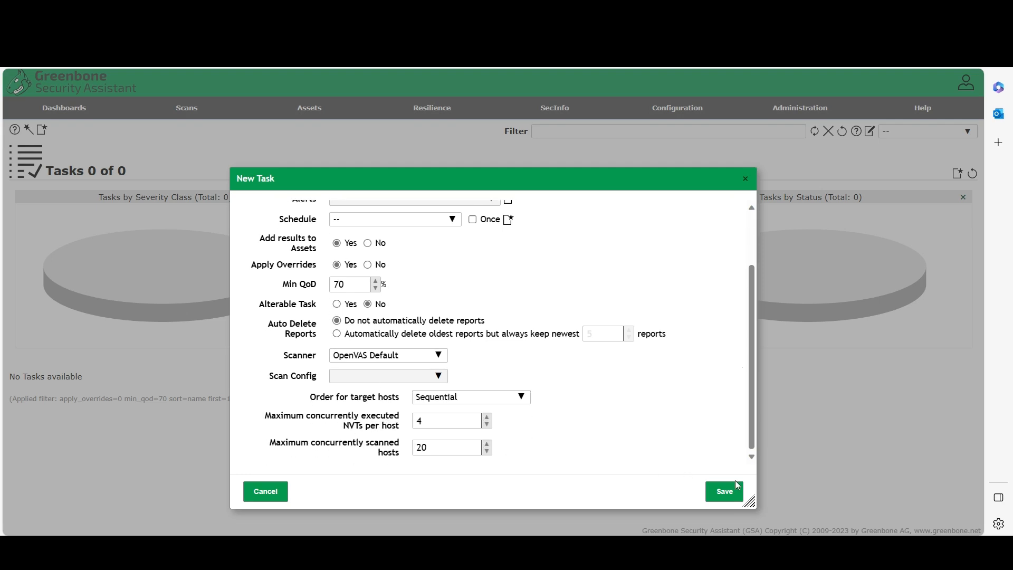
left_click(731, 497)
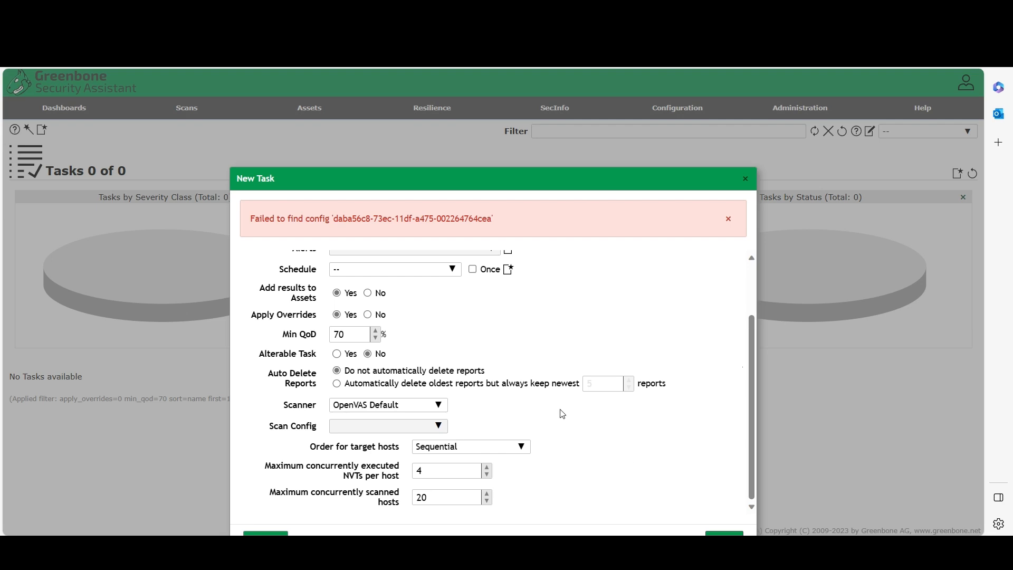
Scroll back up past the config-not-found error and leave the New Task form.
scroll(544, 298, "up", 3)
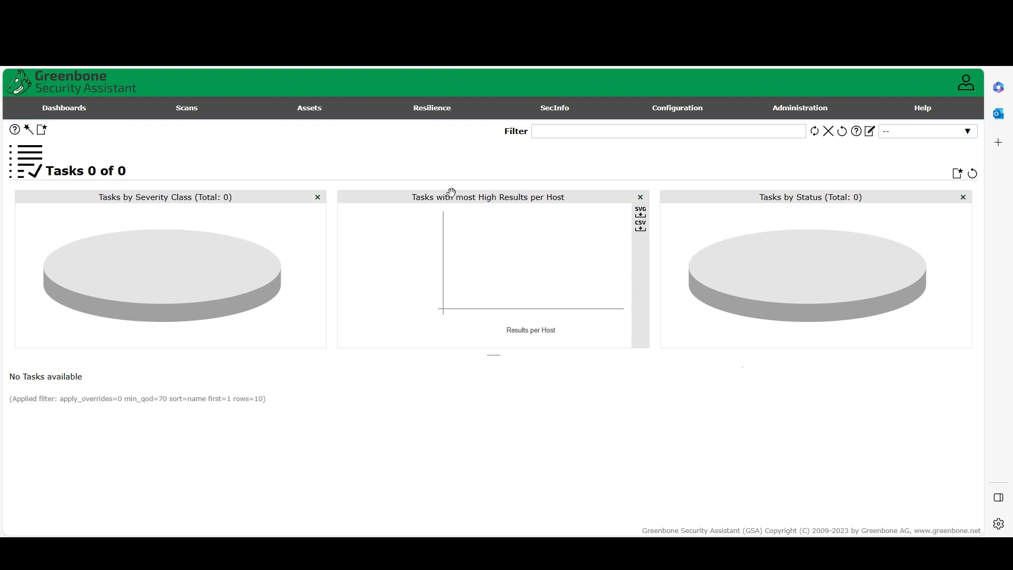
mouse_move(183, 112)
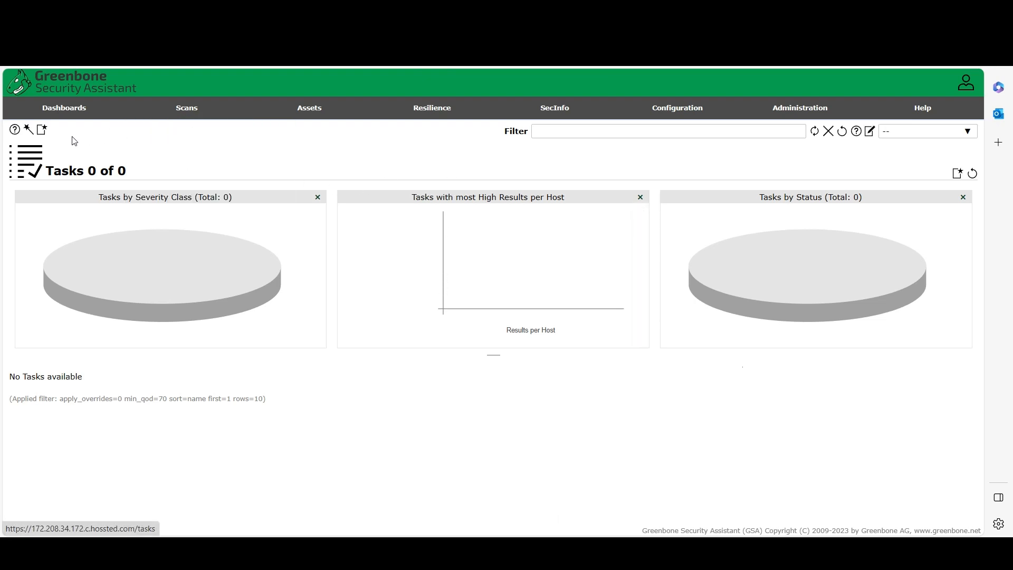
Start a new task named 'cybercleescan', comment 'cybercleescan', with target vulcyberclee.
left_click(42, 145)
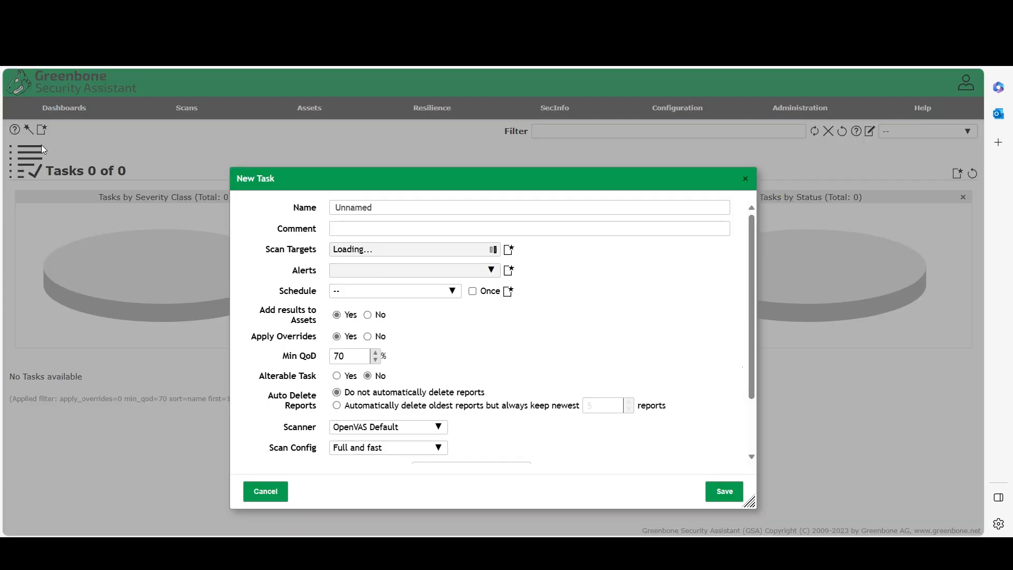
left_click(407, 208)
double_click(407, 207)
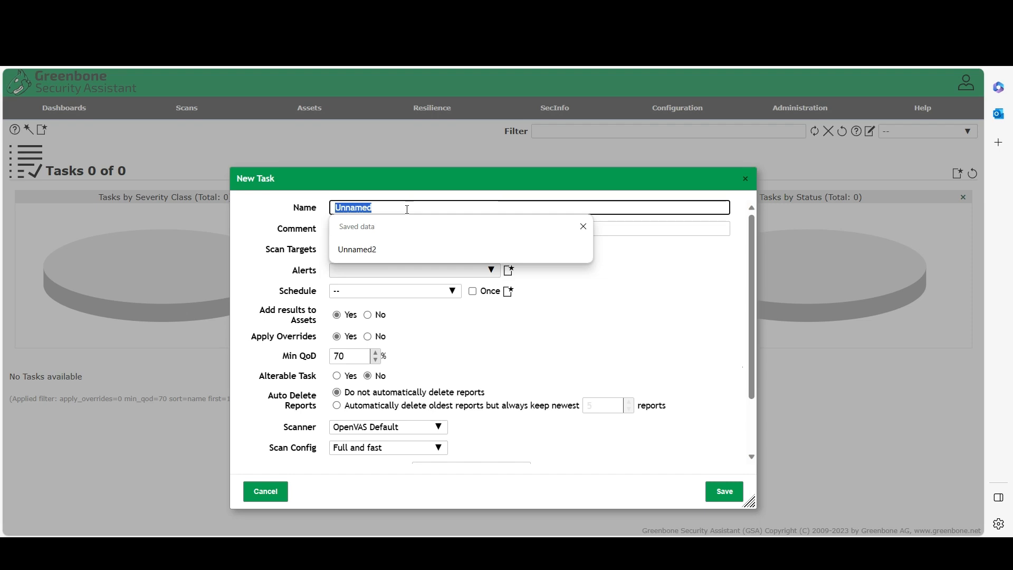
type("cybercleescan")
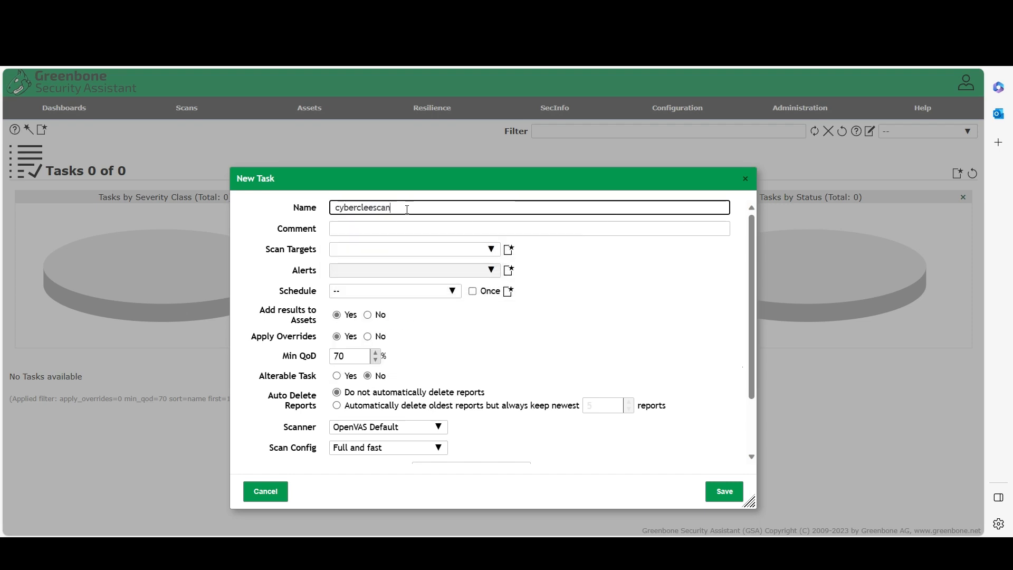
key("Tab")
type("cyber")
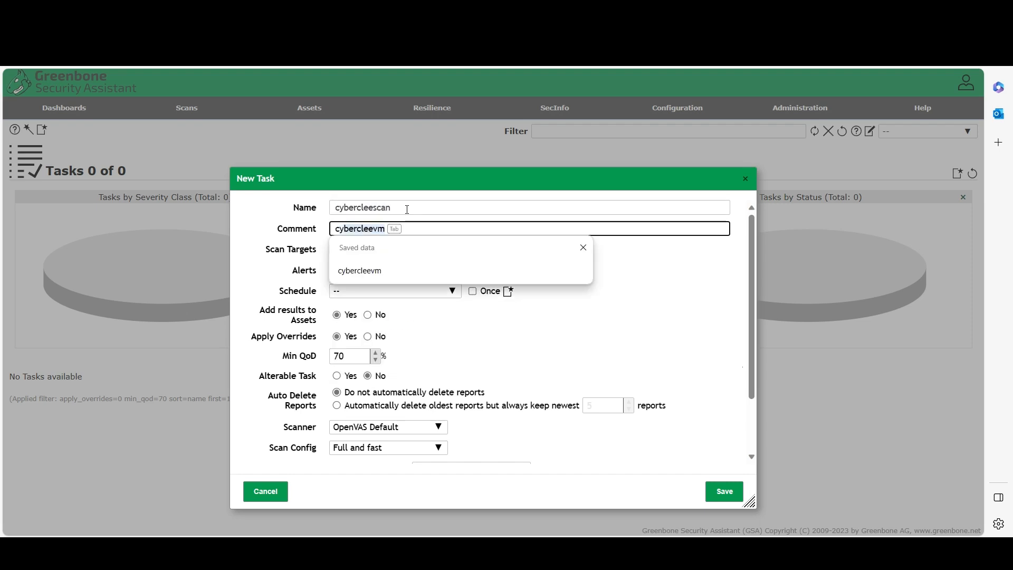
type("cleescan")
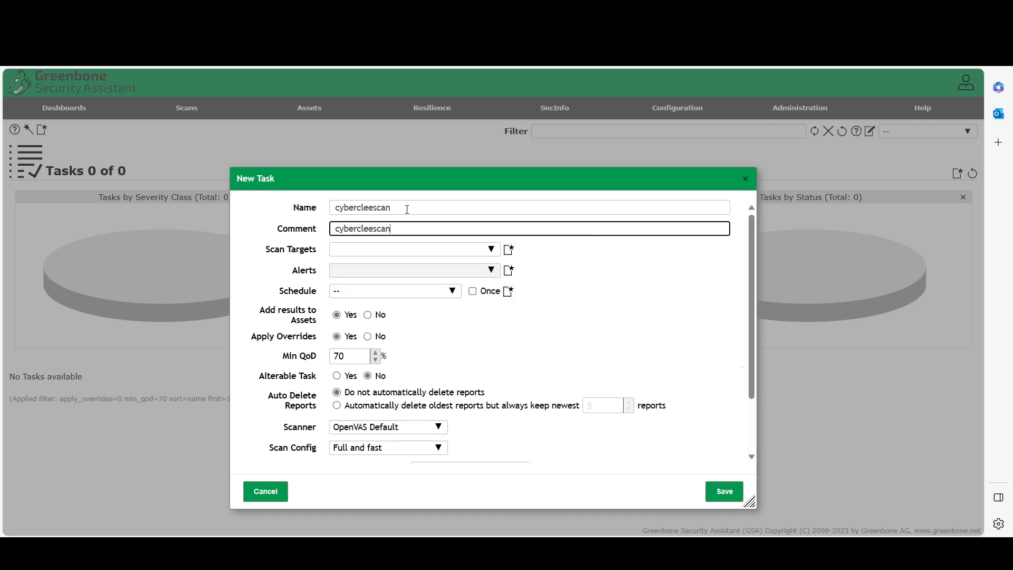
left_click(405, 257)
left_click(394, 282)
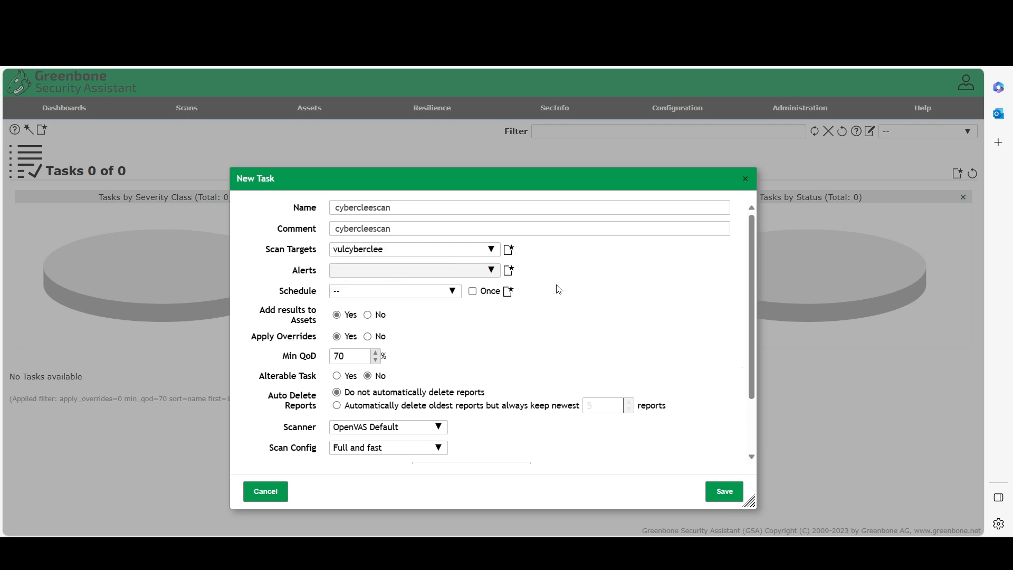
scroll(560, 289, "down", 2)
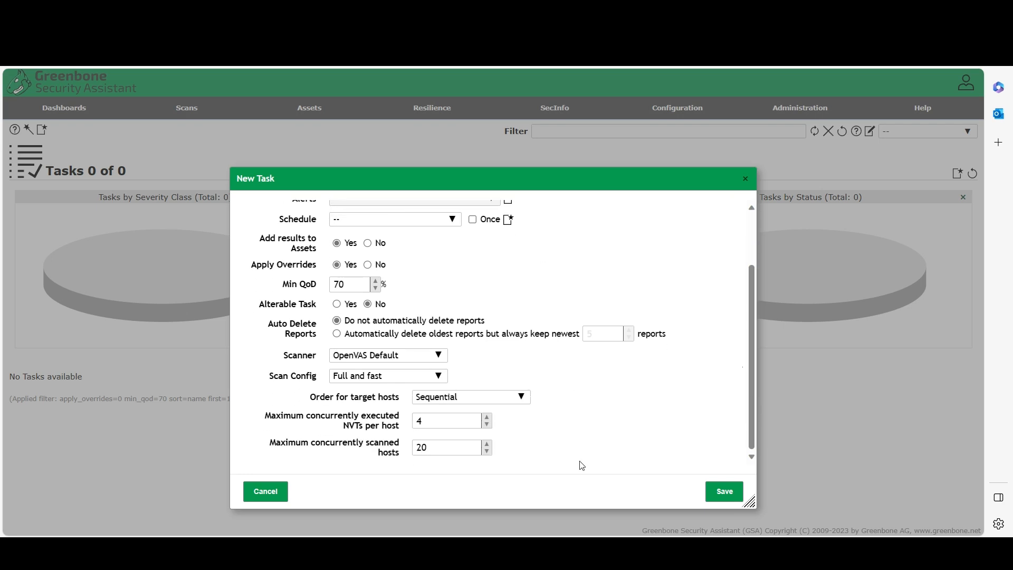
Save the cybercleescan task and launch it from its row in the Tasks list.
left_click(722, 492)
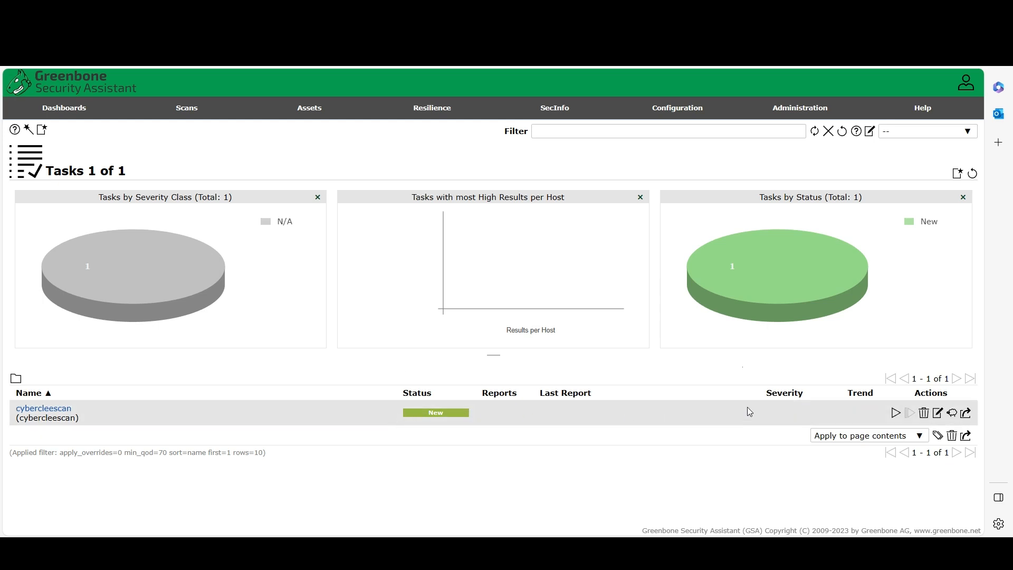
left_click(895, 414)
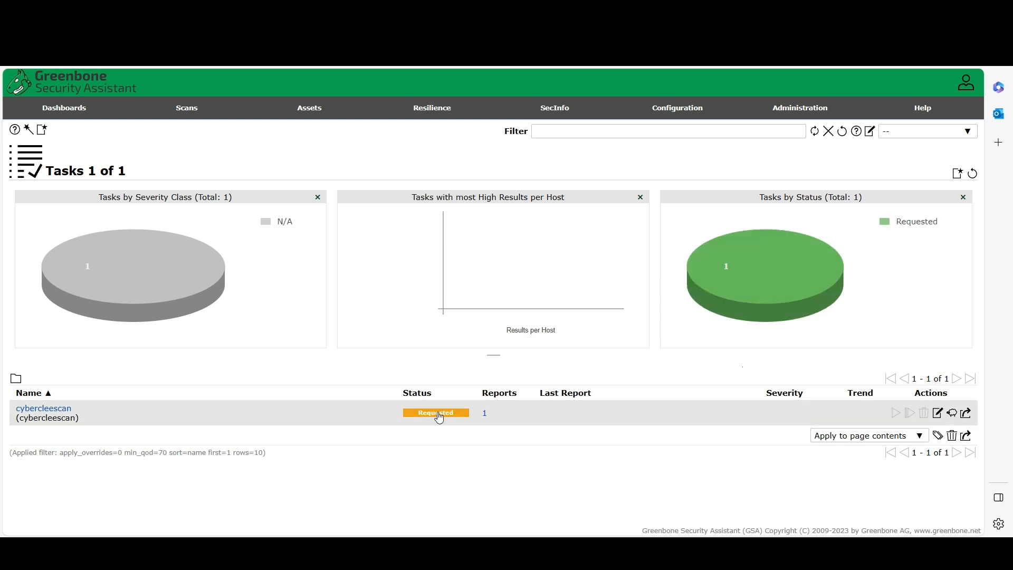